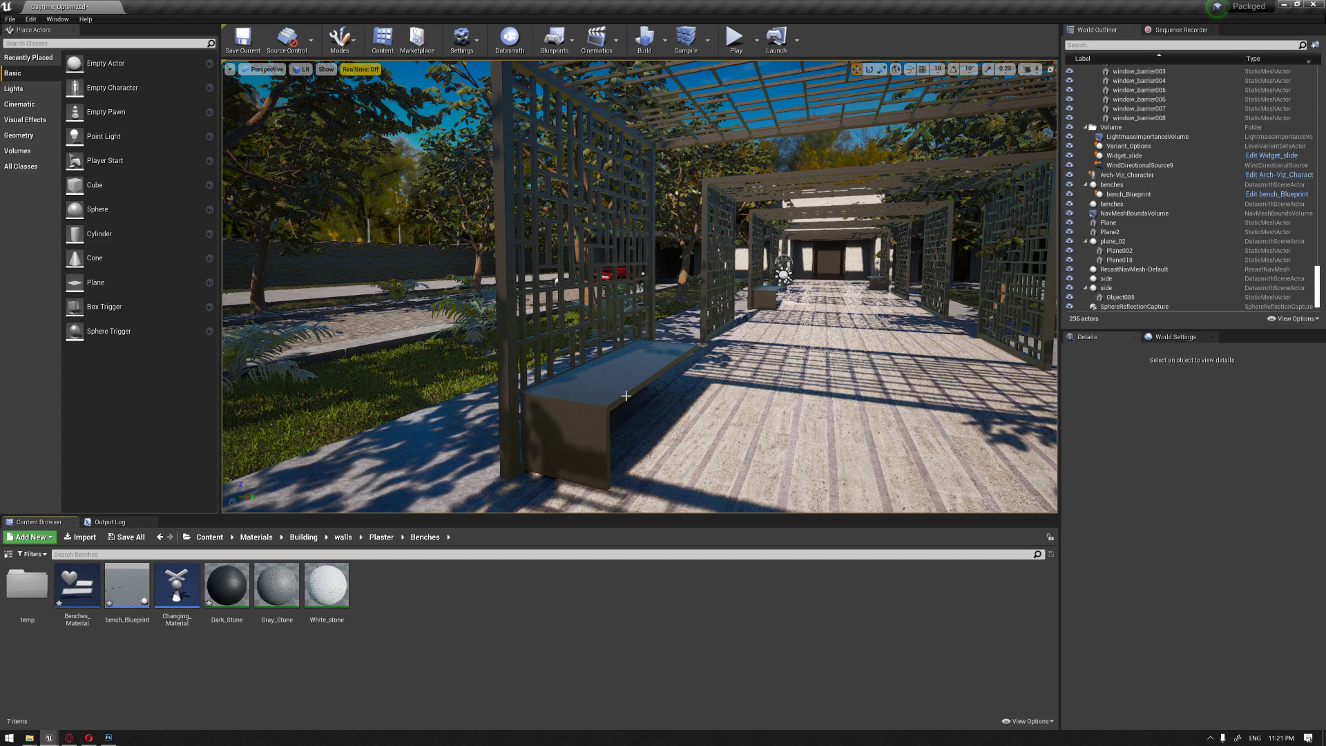
- Fly through the pergola scene past the bench, then bring up the Color Picker UMG Widget forum thread
{"action": "right_click_drag", "start_coordinate": [626, 399], "coordinate": [626, 399]}
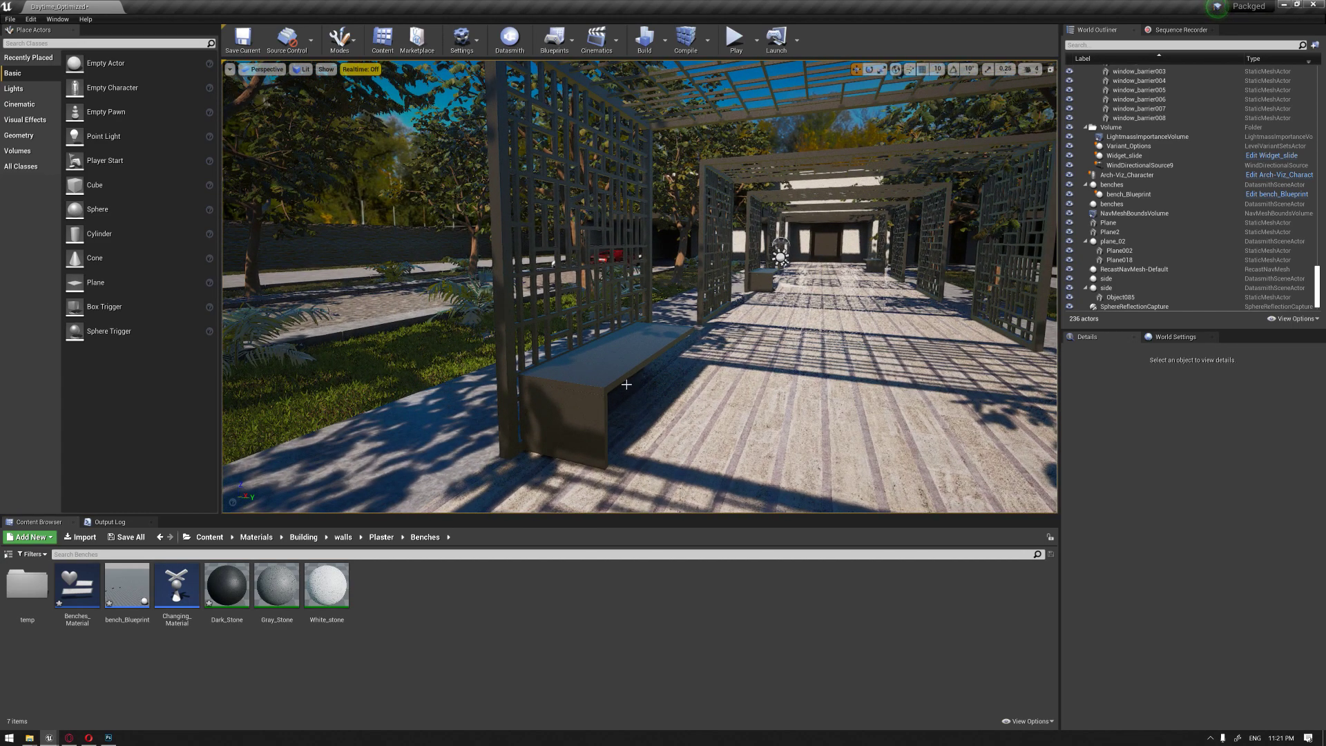
{"action": "right_click_drag", "start_coordinate": [635, 389], "coordinate": [627, 383]}
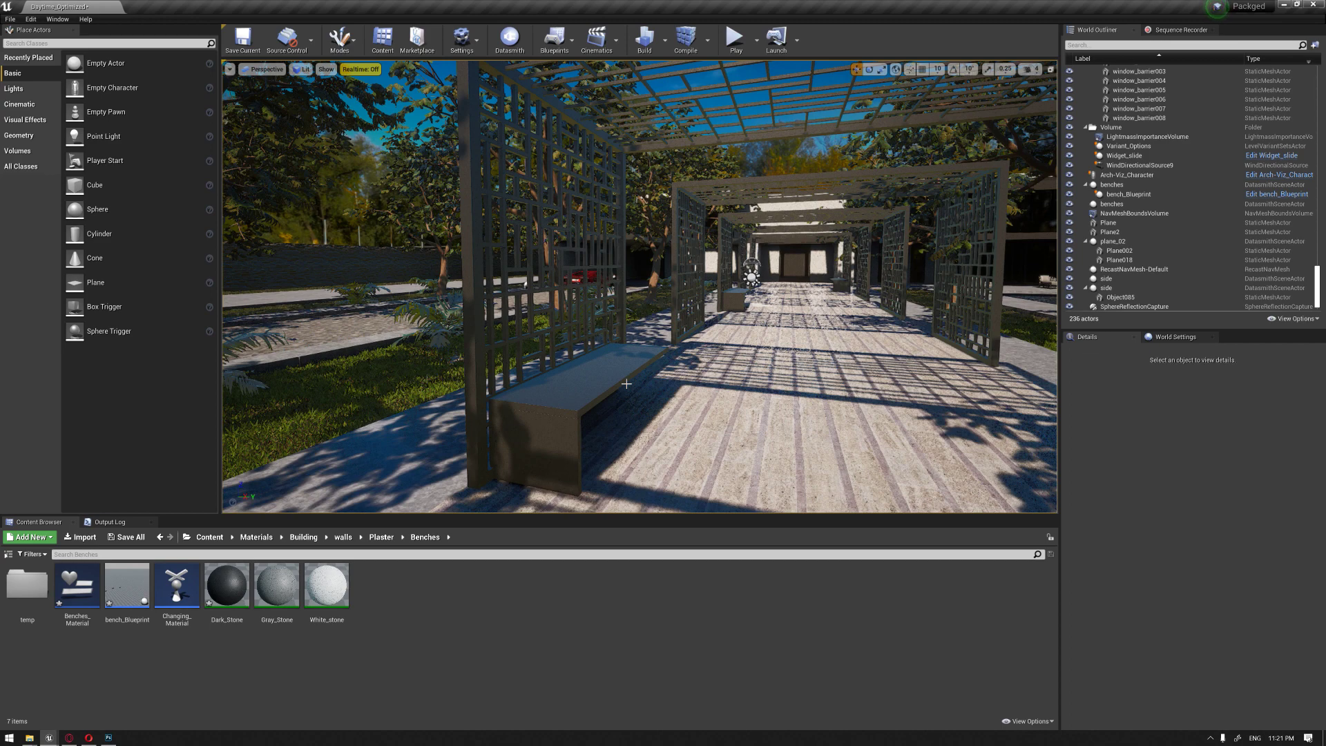
{"action": "right_click_drag", "start_coordinate": [627, 383], "coordinate": [634, 354]}
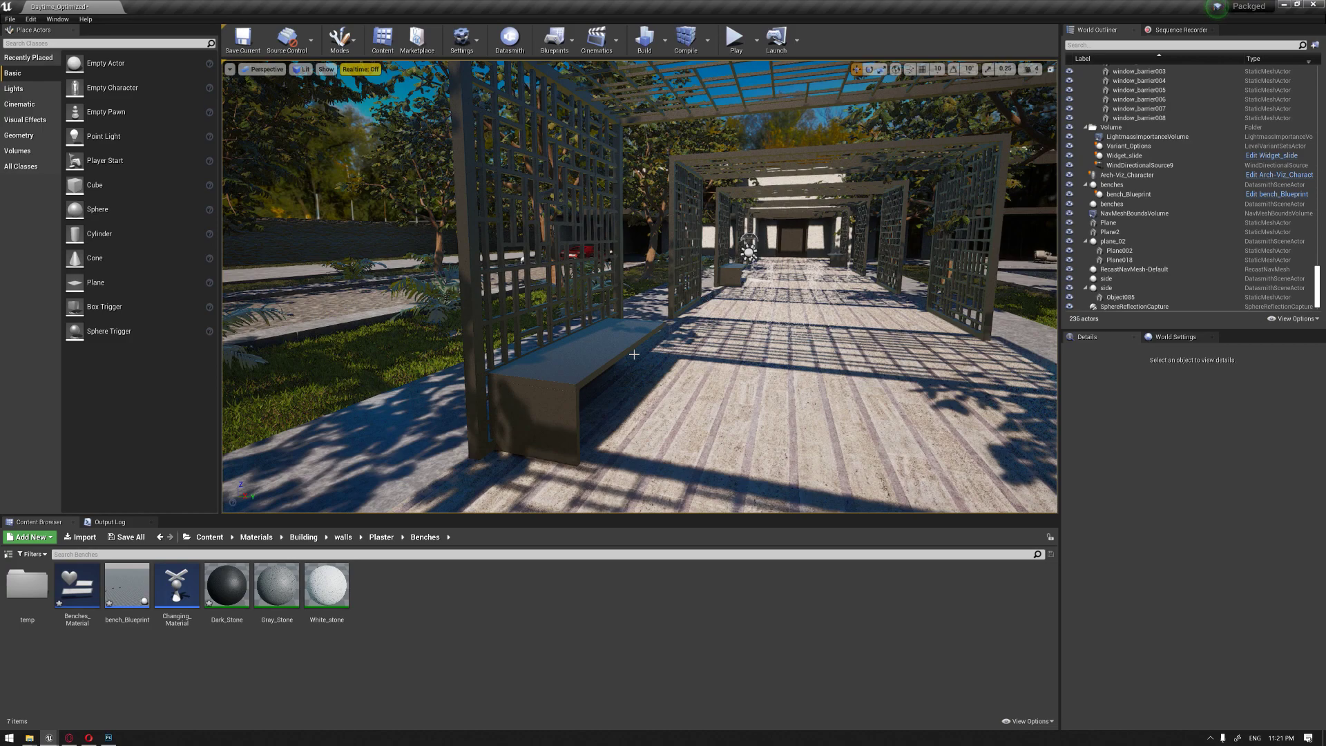
{"action": "right_click_drag", "start_coordinate": [634, 354], "coordinate": [598, 362]}
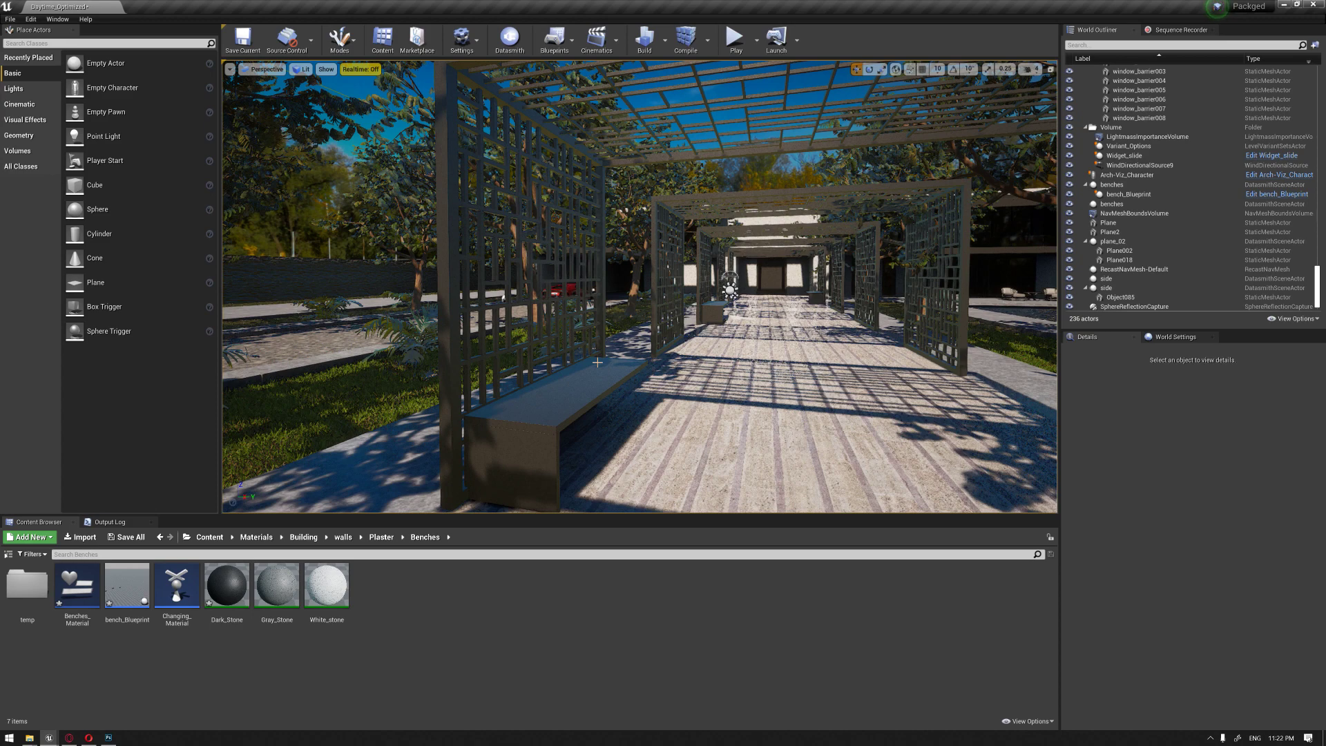
{"action": "right_click_drag", "start_coordinate": [597, 362], "coordinate": [632, 362]}
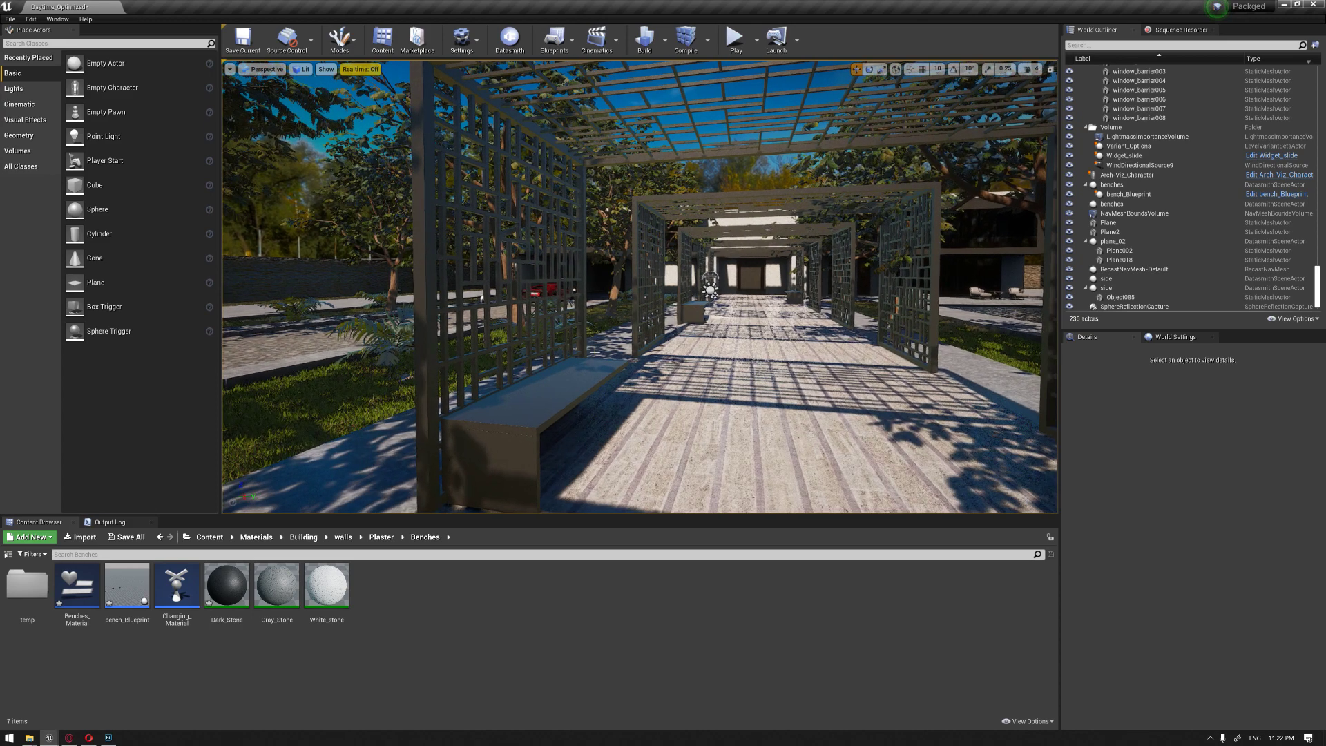
{"action": "key", "text": "w"}
{"action": "right_click_drag", "start_coordinate": [546, 360], "coordinate": [362, 187]}
{"action": "right_click_drag", "start_coordinate": [493, 214], "coordinate": [493, 216]}
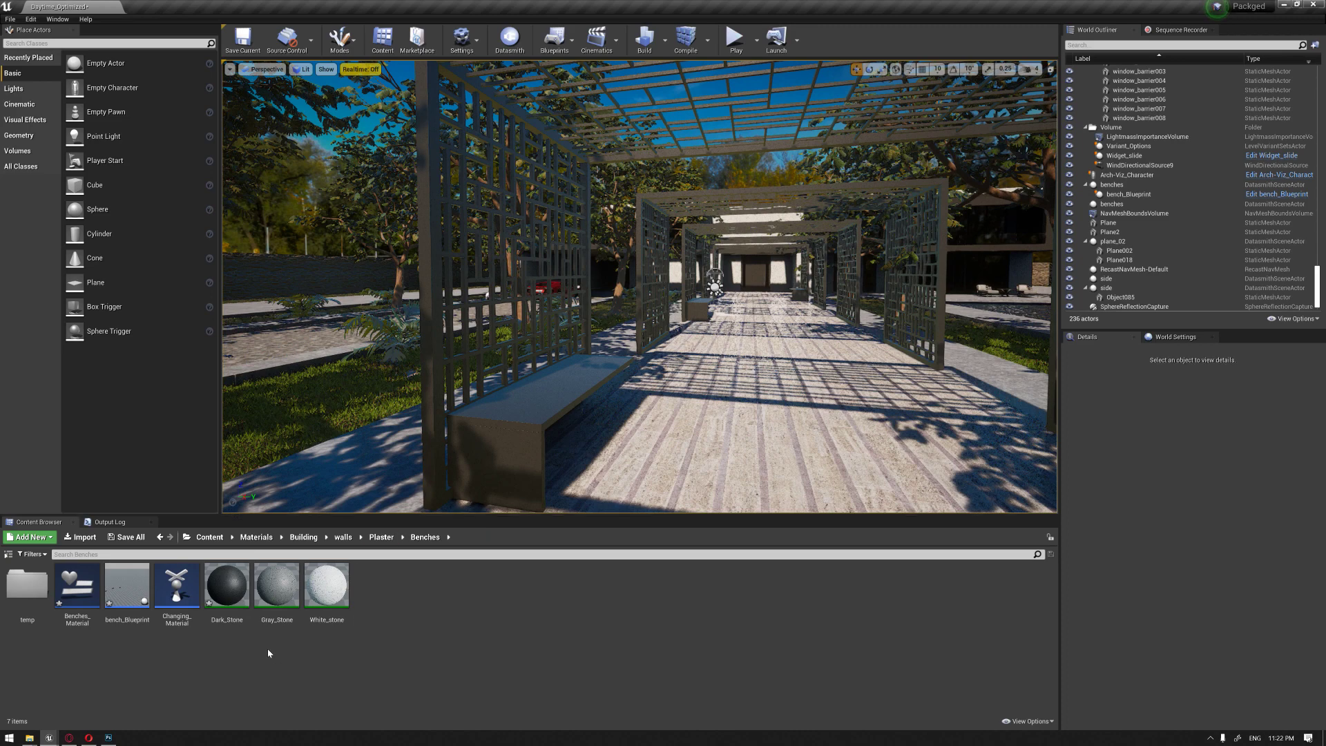
{"action": "left_click", "coordinate": [88, 738]}
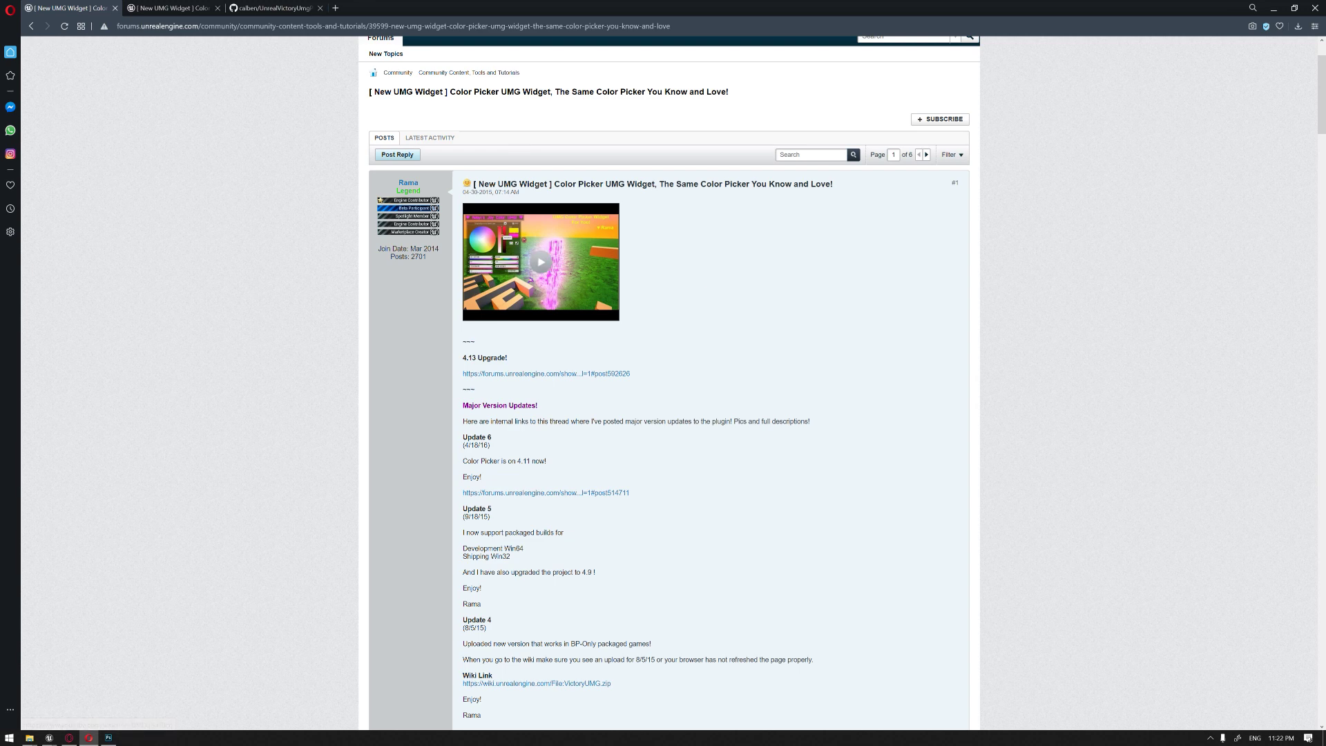
- Scroll through the thread's first post, then show page 5 with the updated GitHub repository link
{"action": "scroll", "coordinate": [675, 325], "scroll_direction": "down", "scroll_amount": 2}
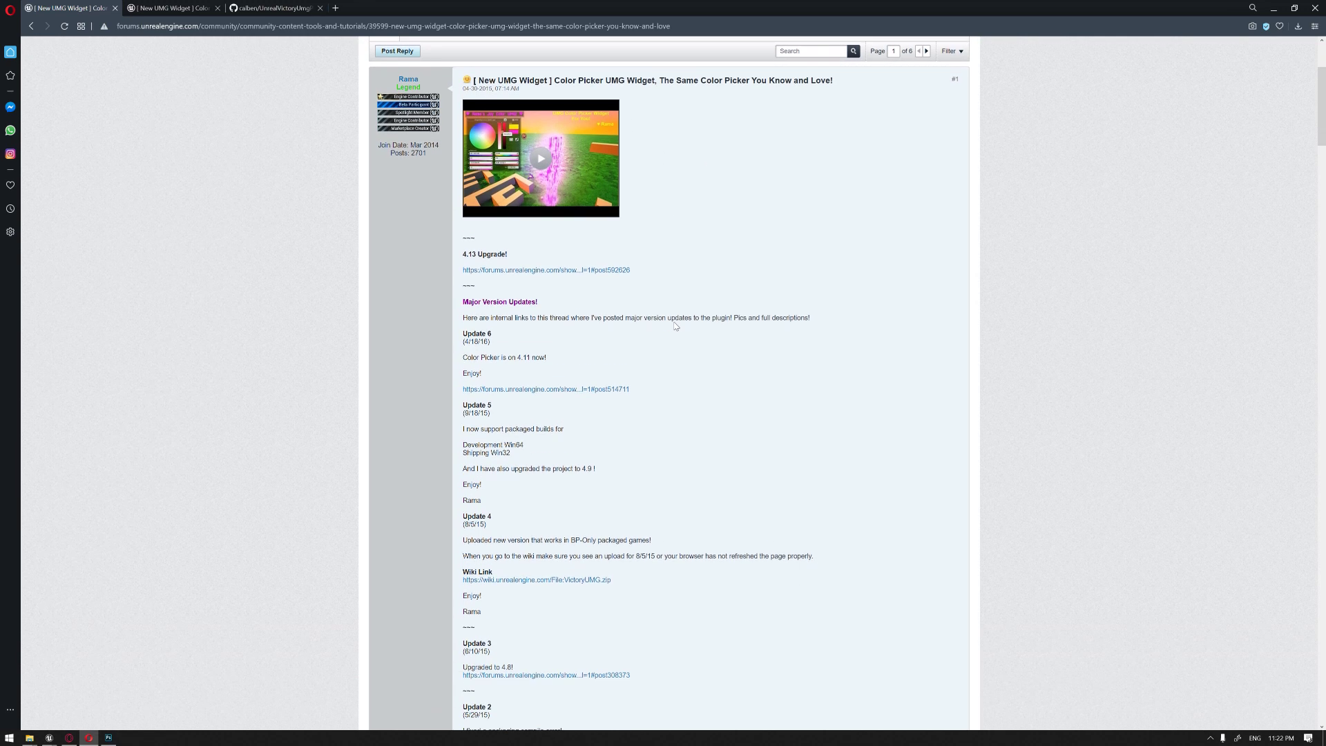
{"action": "scroll", "coordinate": [676, 326], "scroll_direction": "down", "scroll_amount": 3}
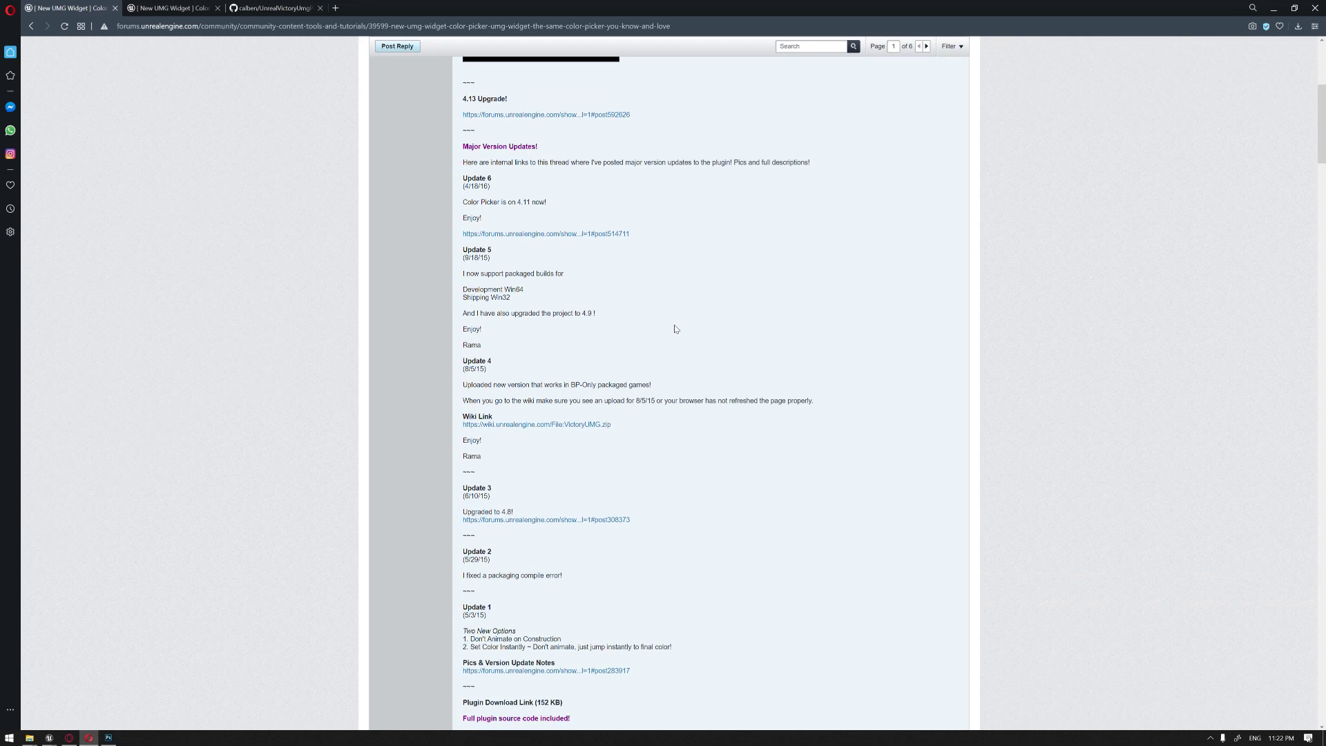
{"action": "scroll", "coordinate": [675, 329], "scroll_direction": "down", "scroll_amount": 4}
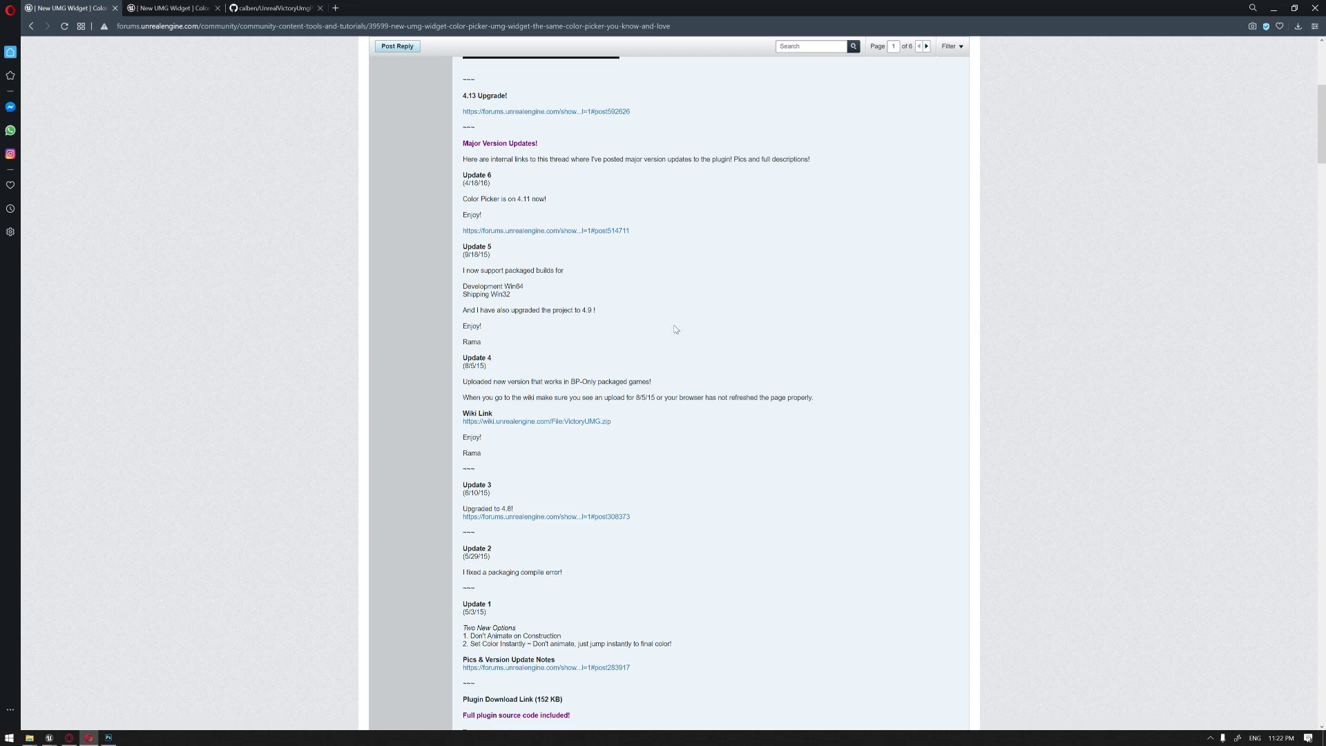
{"action": "scroll", "coordinate": [676, 331], "scroll_direction": "down", "scroll_amount": 5}
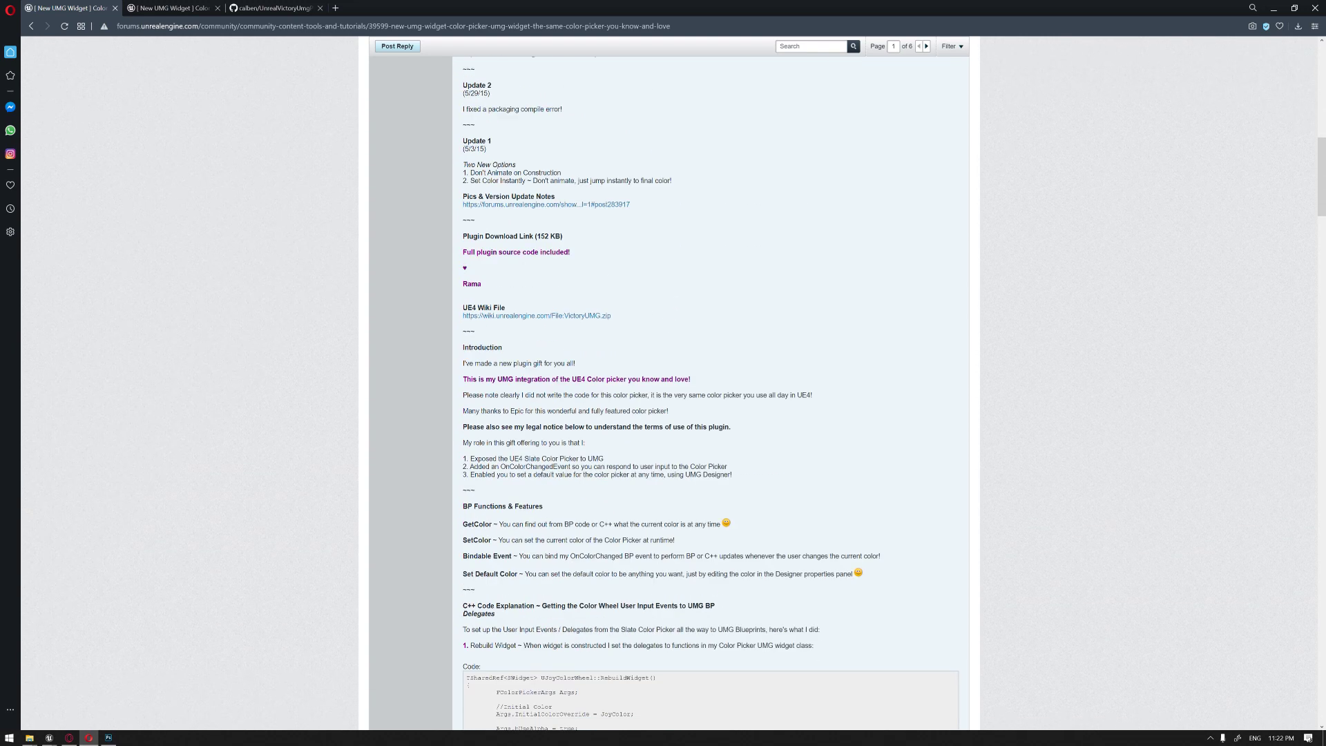
{"action": "left_click", "coordinate": [166, 8]}
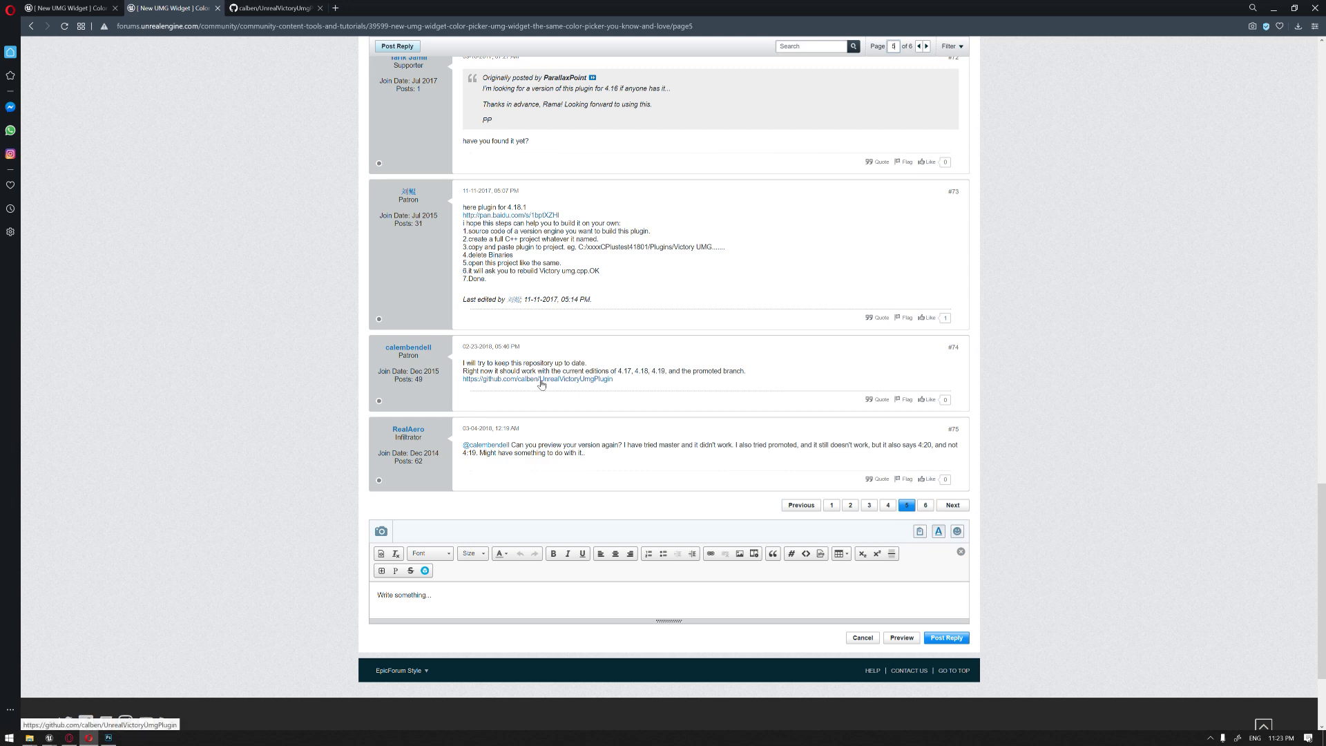
- Download the UnrealVictoryUmgPlugin repository from GitHub as UnrealVictoryUmgPlugin-master.zip
{"action": "left_click", "coordinate": [274, 7]}
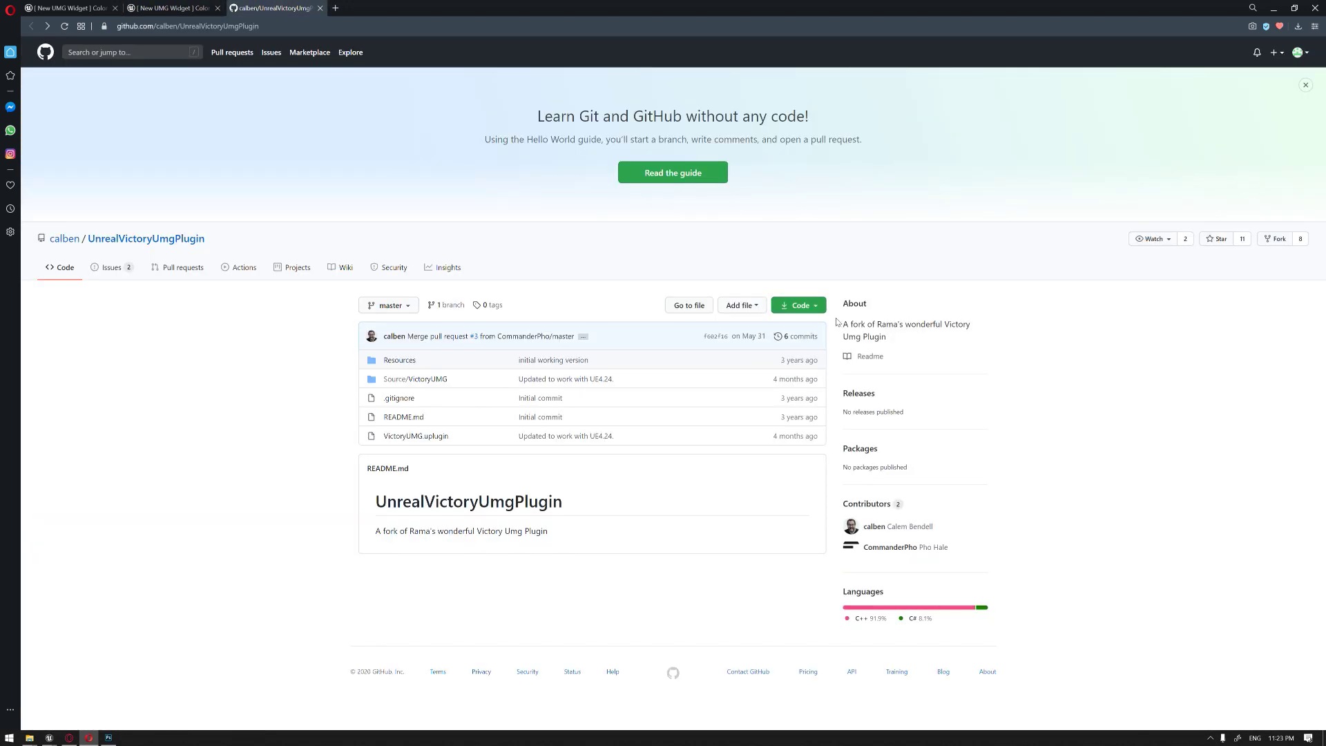
{"action": "left_click", "coordinate": [810, 310]}
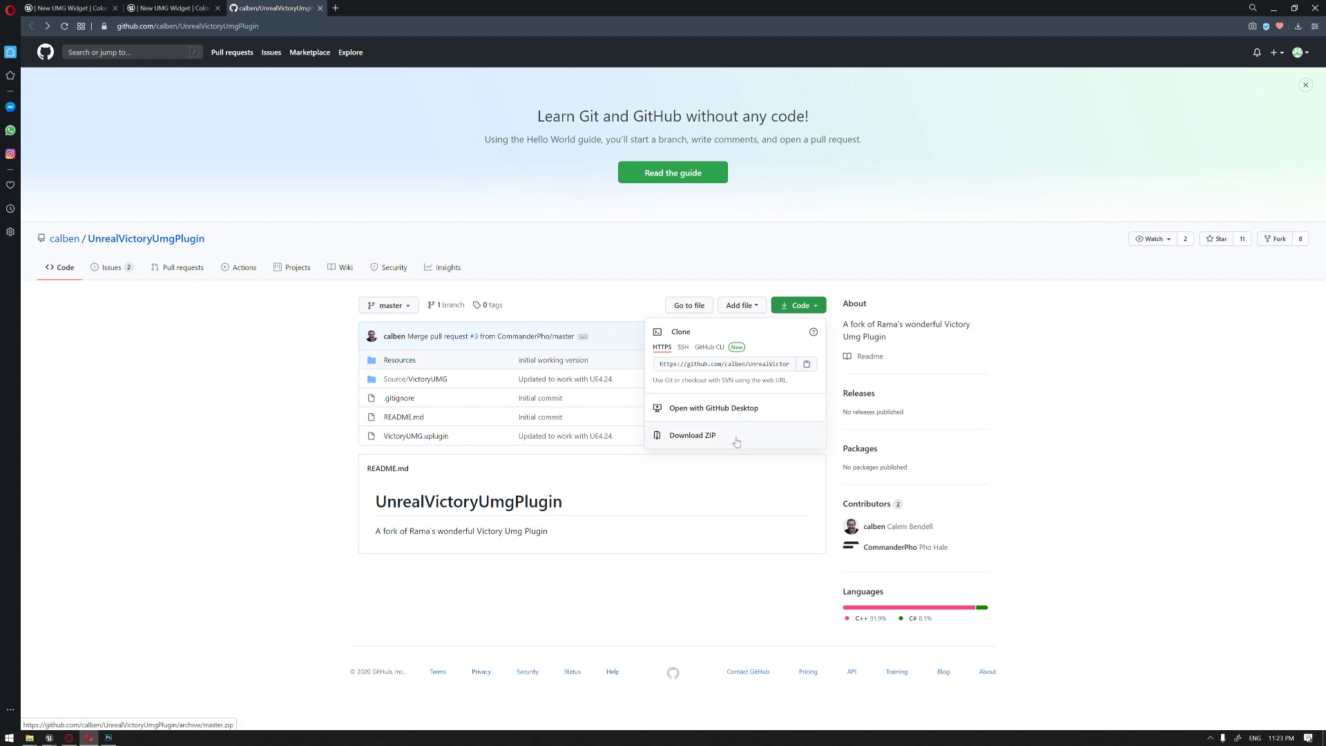
{"action": "left_click", "coordinate": [190, 487]}
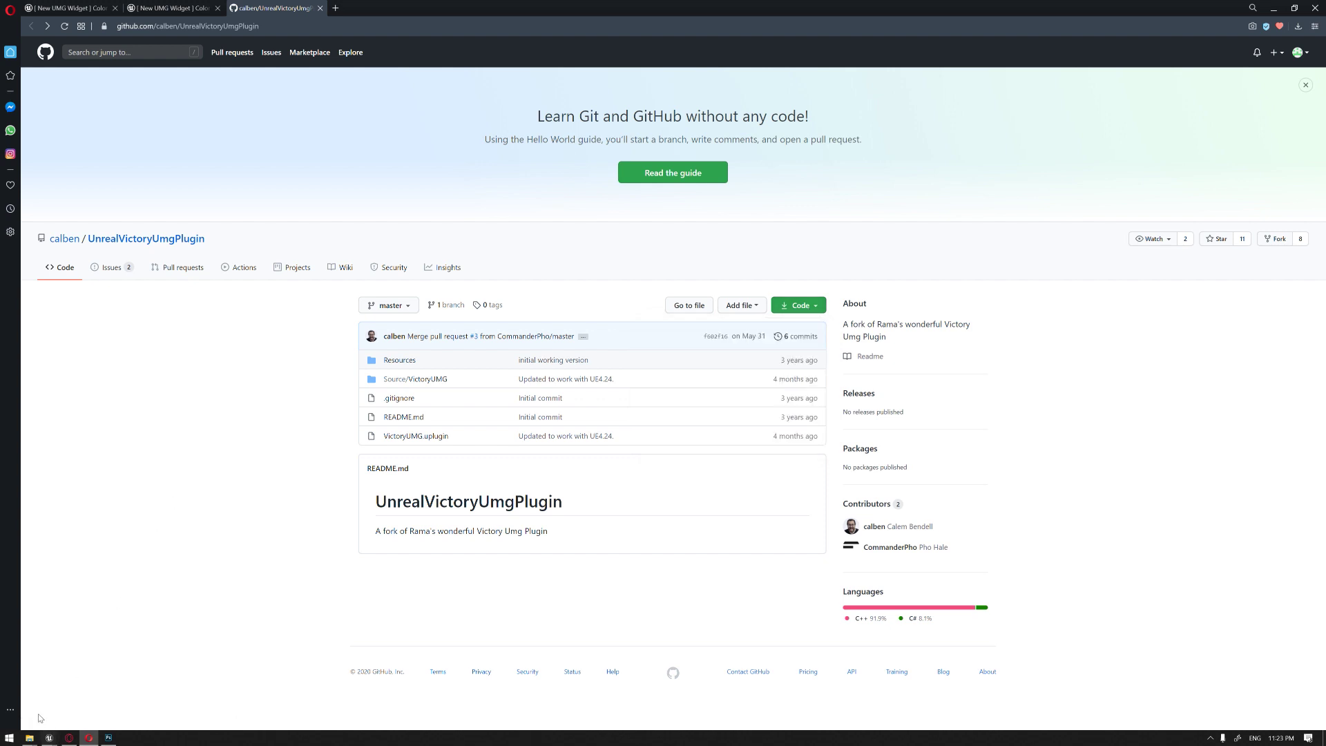
- Open the downloaded zip and bring the empty Example project editor to the front
{"action": "mouse_move", "coordinate": [29, 738]}
{"action": "left_click", "coordinate": [157, 699]}
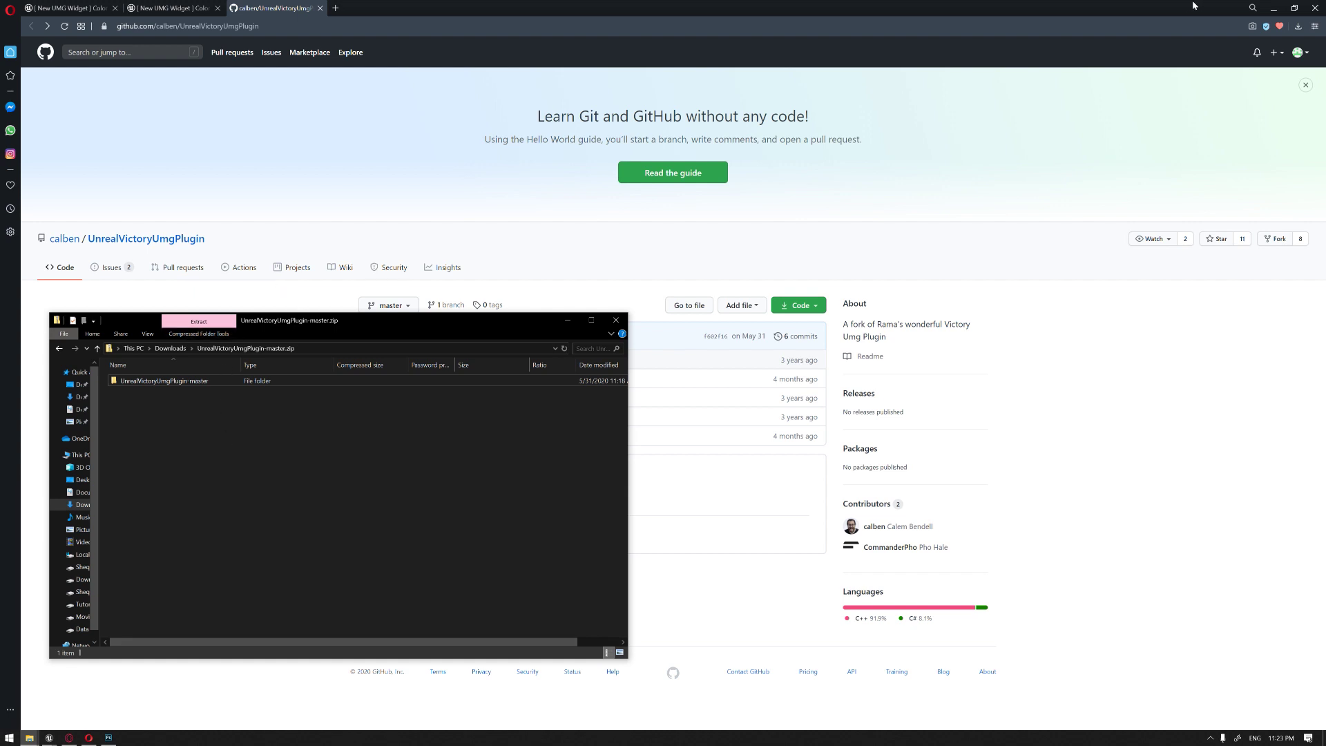
{"action": "left_click", "coordinate": [1273, 8]}
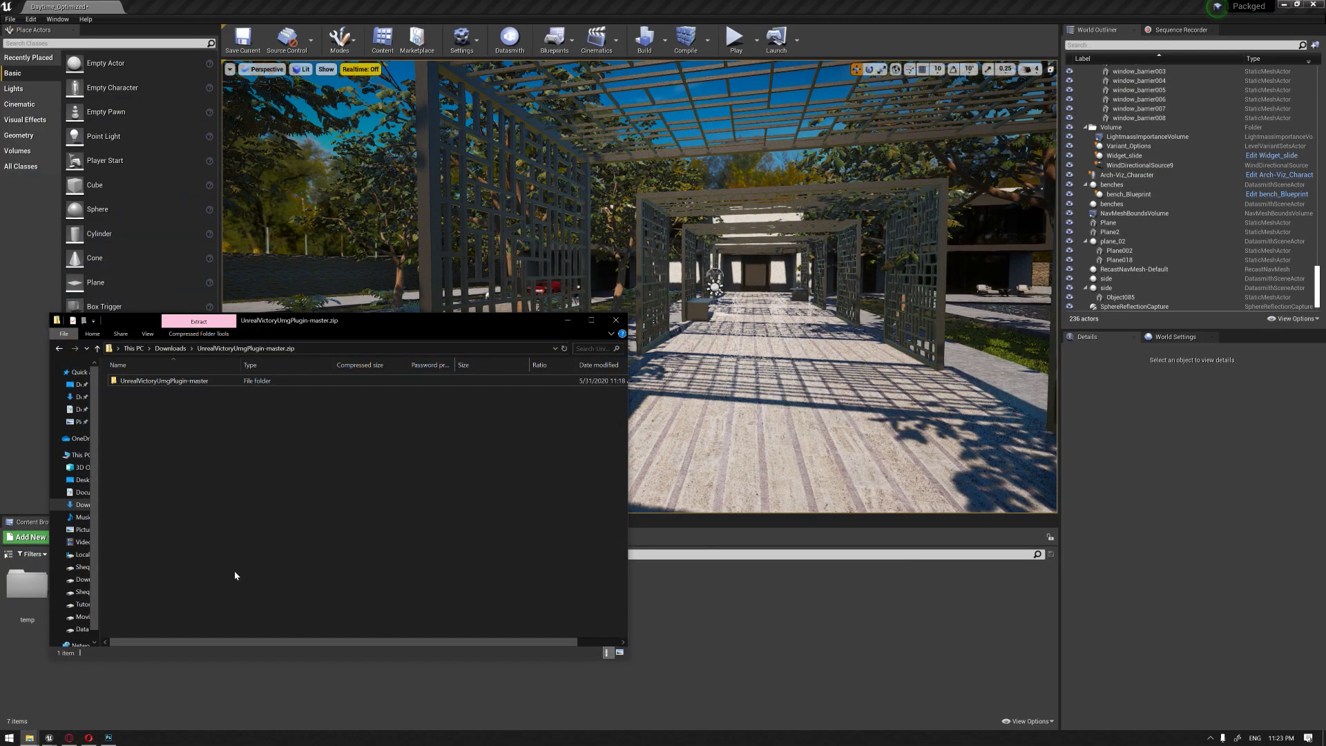
{"action": "left_click_drag", "start_coordinate": [366, 321], "coordinate": [769, 377]}
{"action": "left_click", "coordinate": [141, 659]}
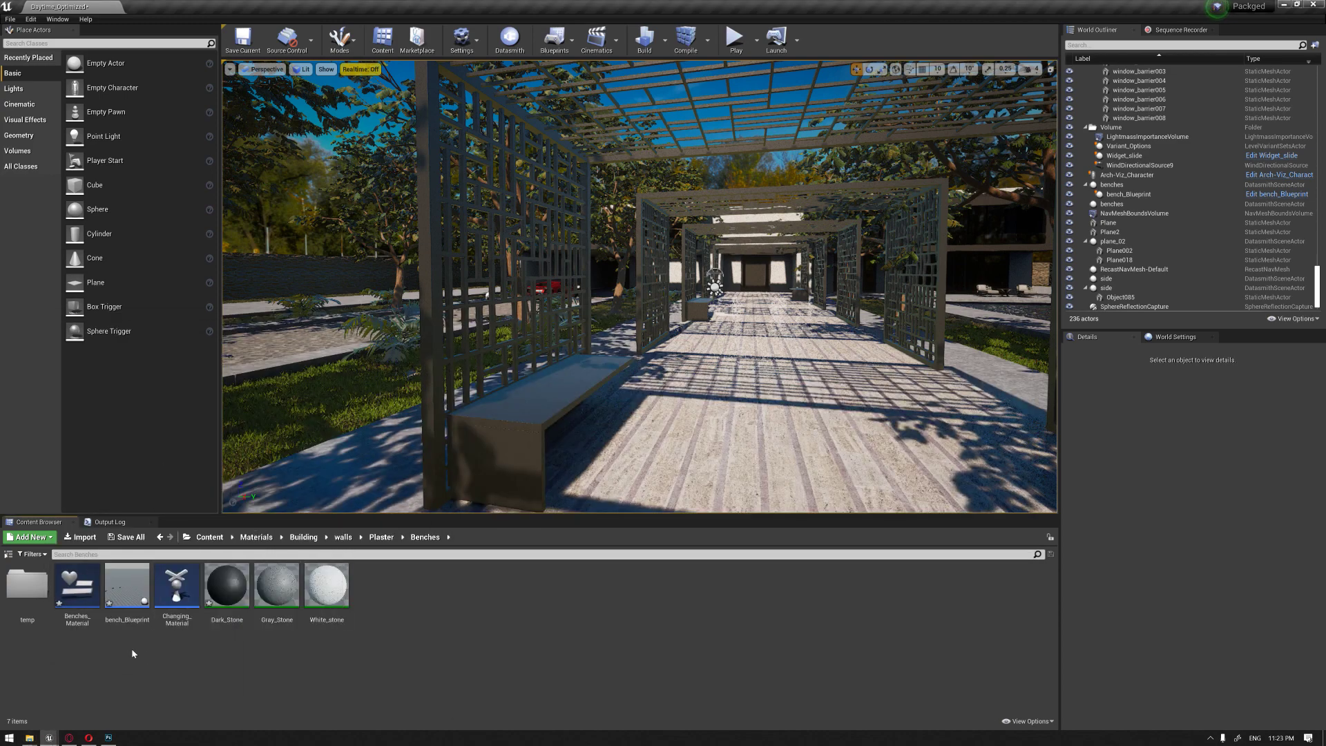
{"action": "left_click_drag", "start_coordinate": [594, 387], "coordinate": [566, 366]}
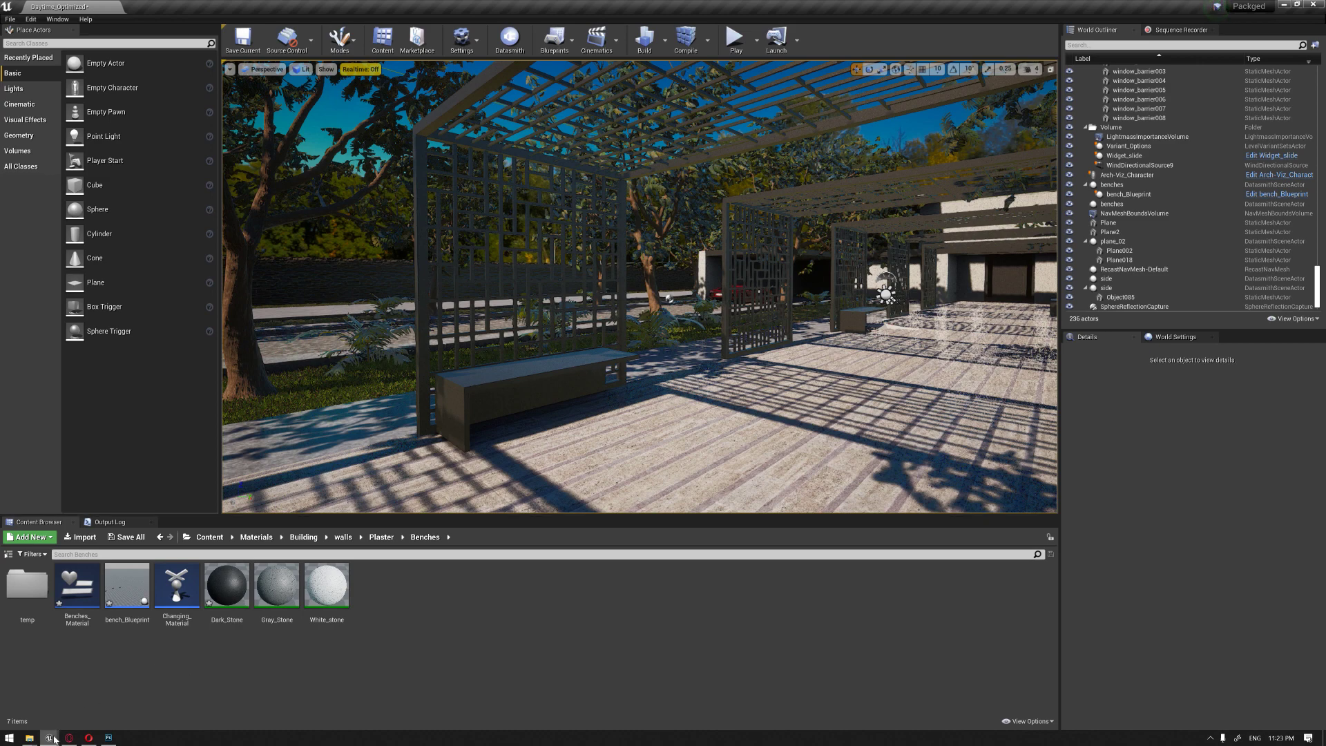
- Bring the Example project folder and the plugin zip window to the front
{"action": "mouse_move", "coordinate": [49, 737]}
{"action": "left_click", "coordinate": [147, 712]}
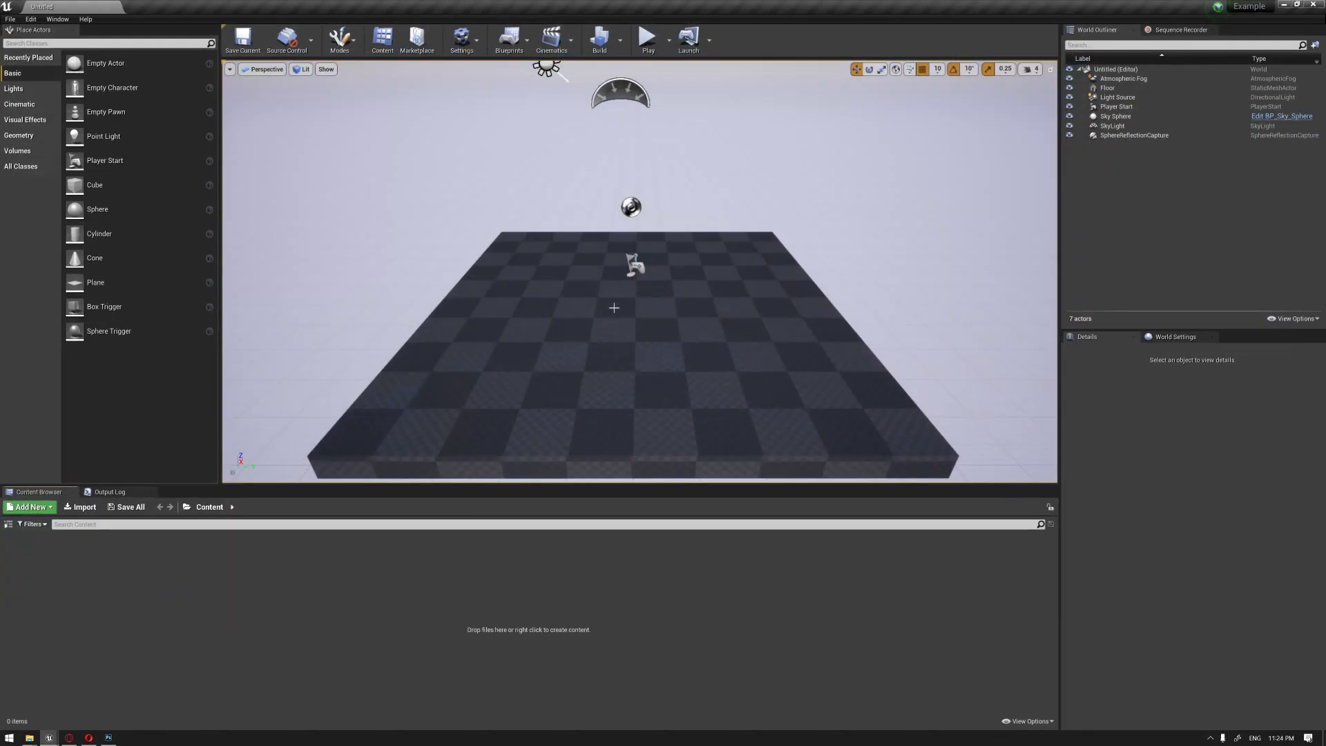
{"action": "mouse_move", "coordinate": [367, 397]}
{"action": "right_mouse_down"}
{"action": "mouse_move", "coordinate": [370, 421]}
{"action": "mouse_move", "coordinate": [367, 397]}
{"action": "right_mouse_up"}
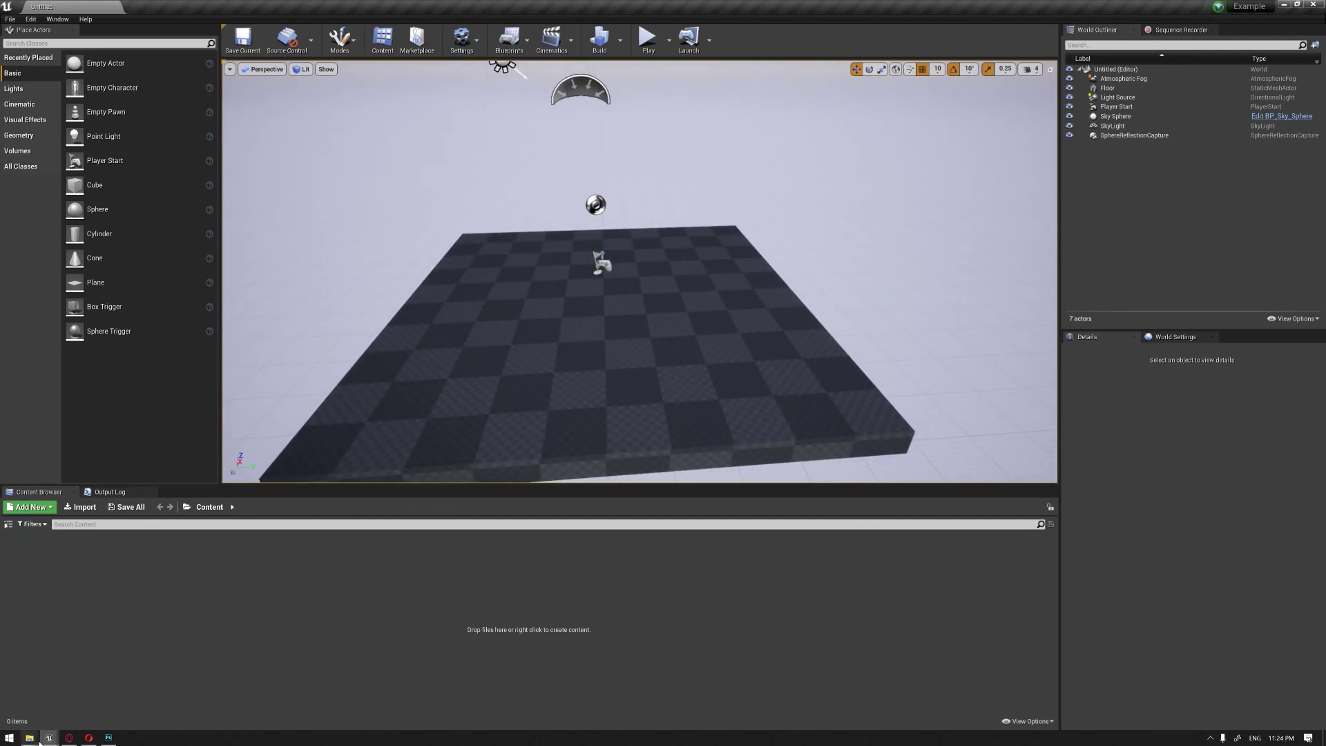
{"action": "mouse_move", "coordinate": [29, 737]}
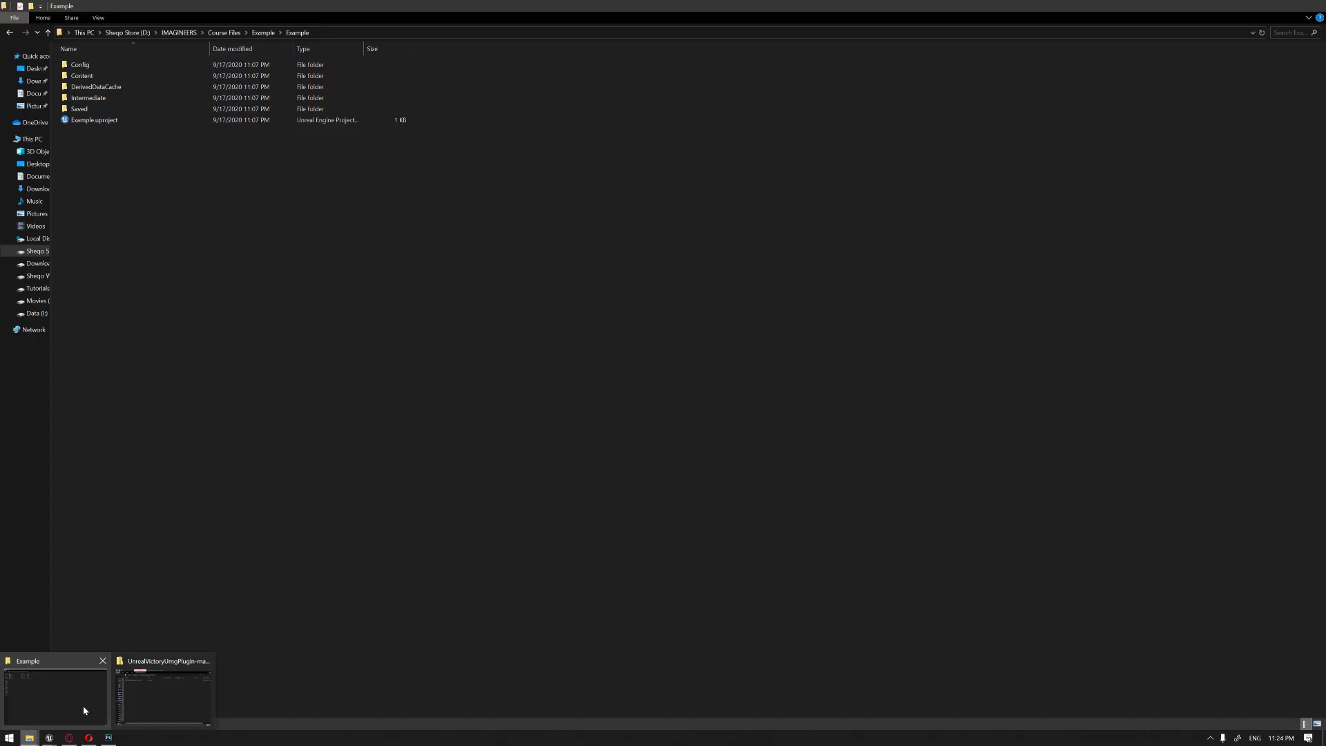
{"action": "left_click", "coordinate": [83, 708]}
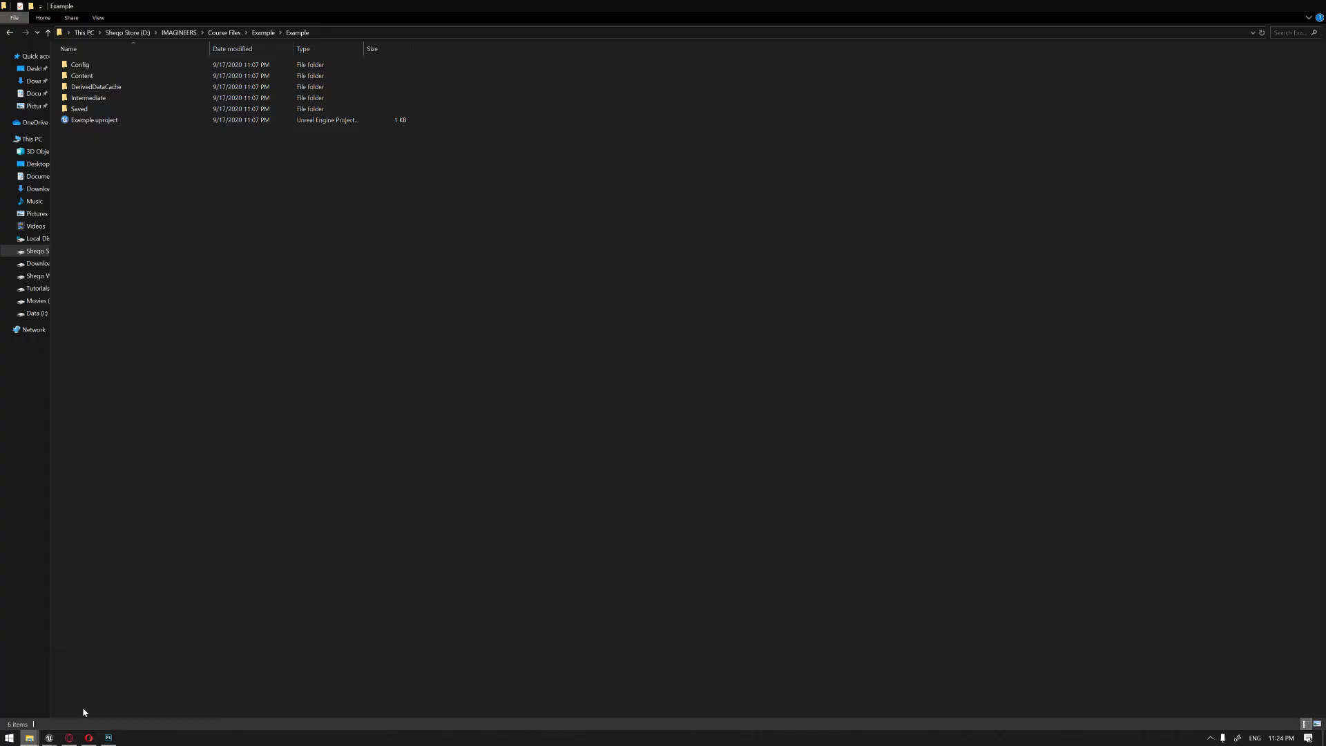
{"action": "mouse_move", "coordinate": [35, 737]}
{"action": "left_click", "coordinate": [141, 710]}
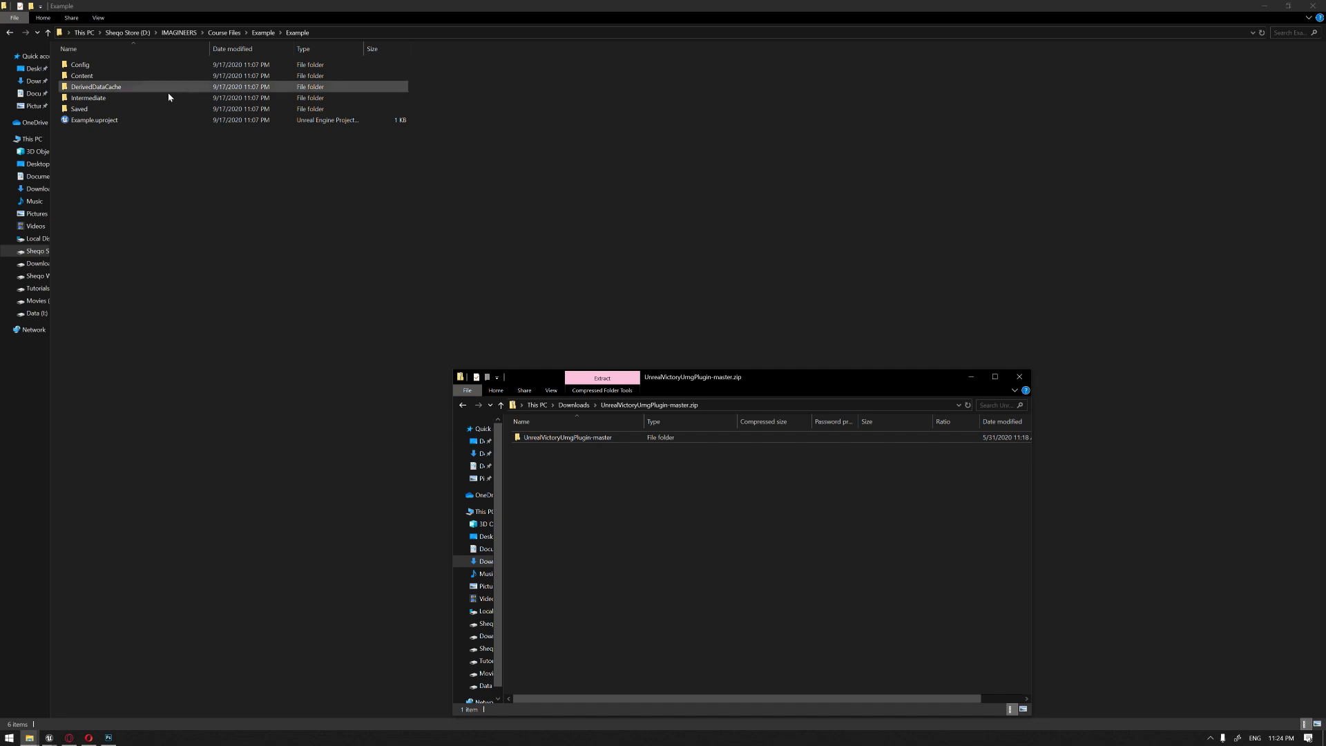
- Create a Plugins folder, copy UnrealVictoryUmgPlugin-master into it, and go back up to Example
{"action": "left_click", "coordinate": [31, 6]}
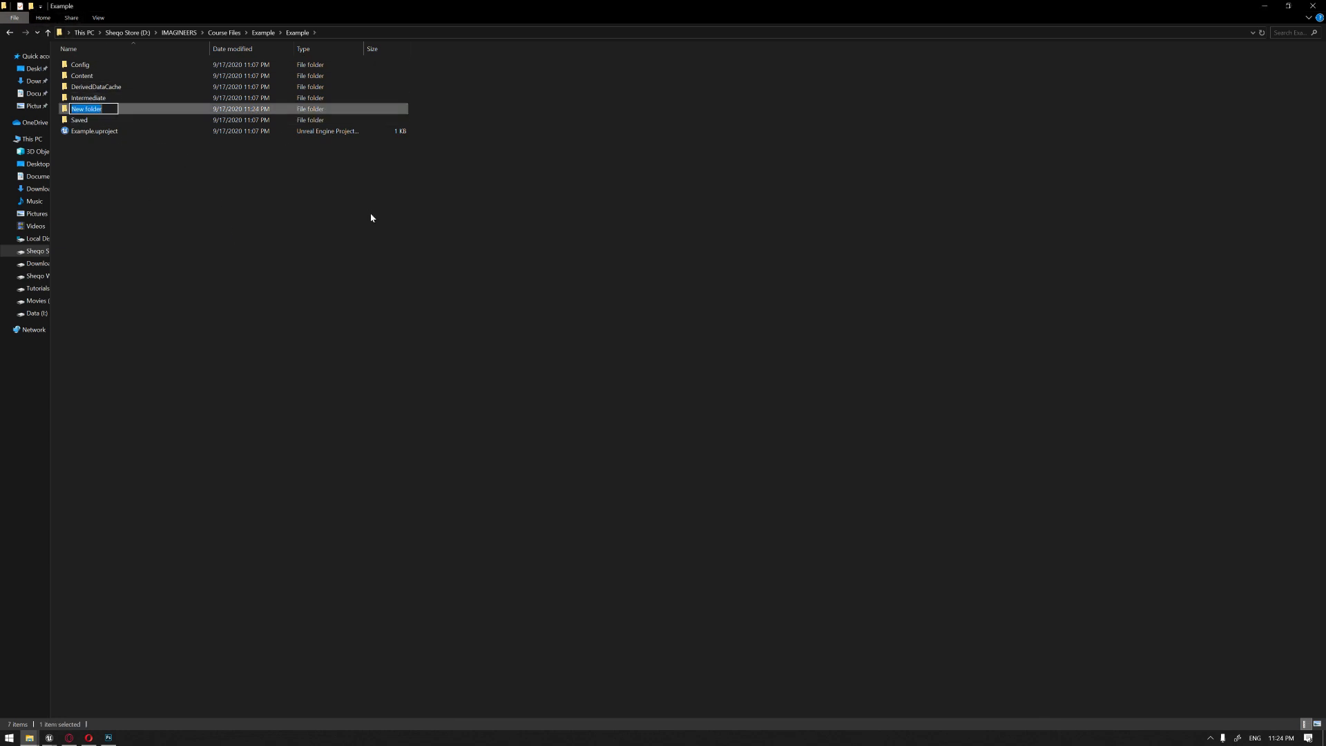
{"action": "type", "text": "Plugins"}
{"action": "key", "text": "Return"}
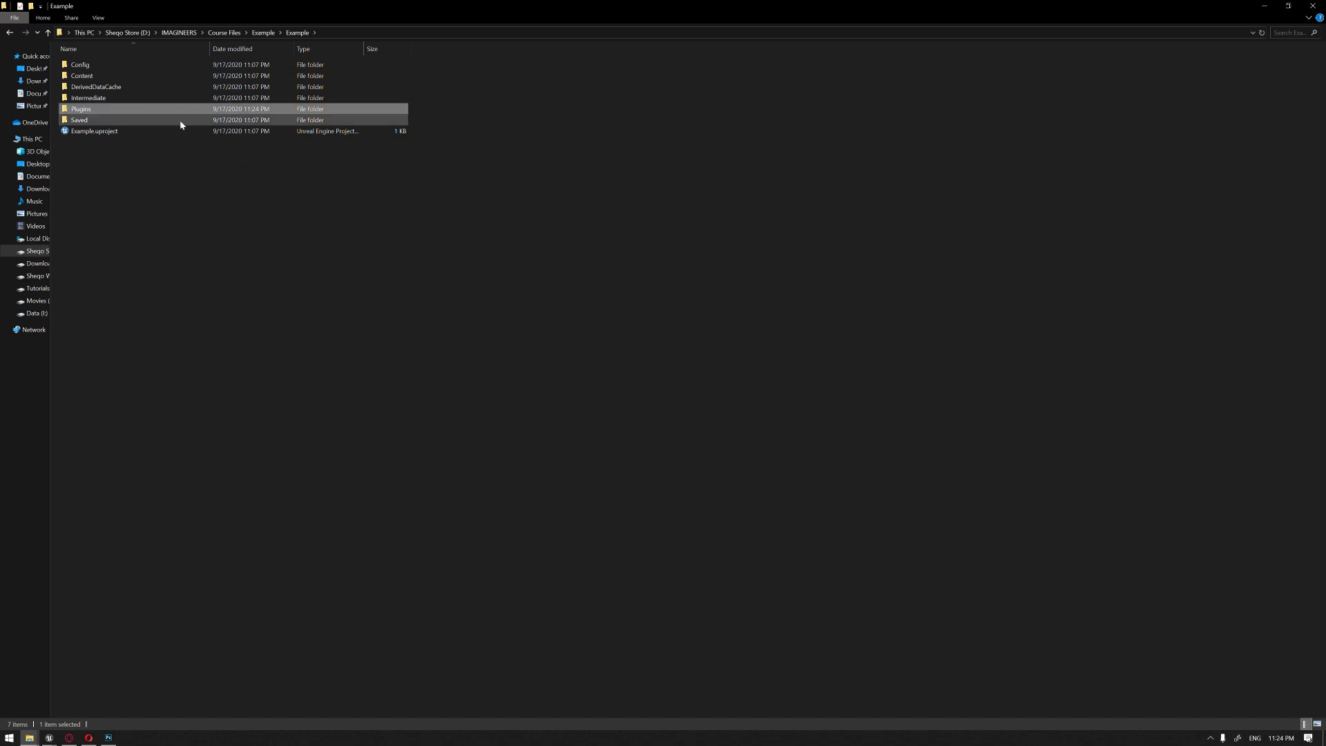
{"action": "double_click", "coordinate": [177, 109]}
{"action": "key", "text": "alt+Tab"}
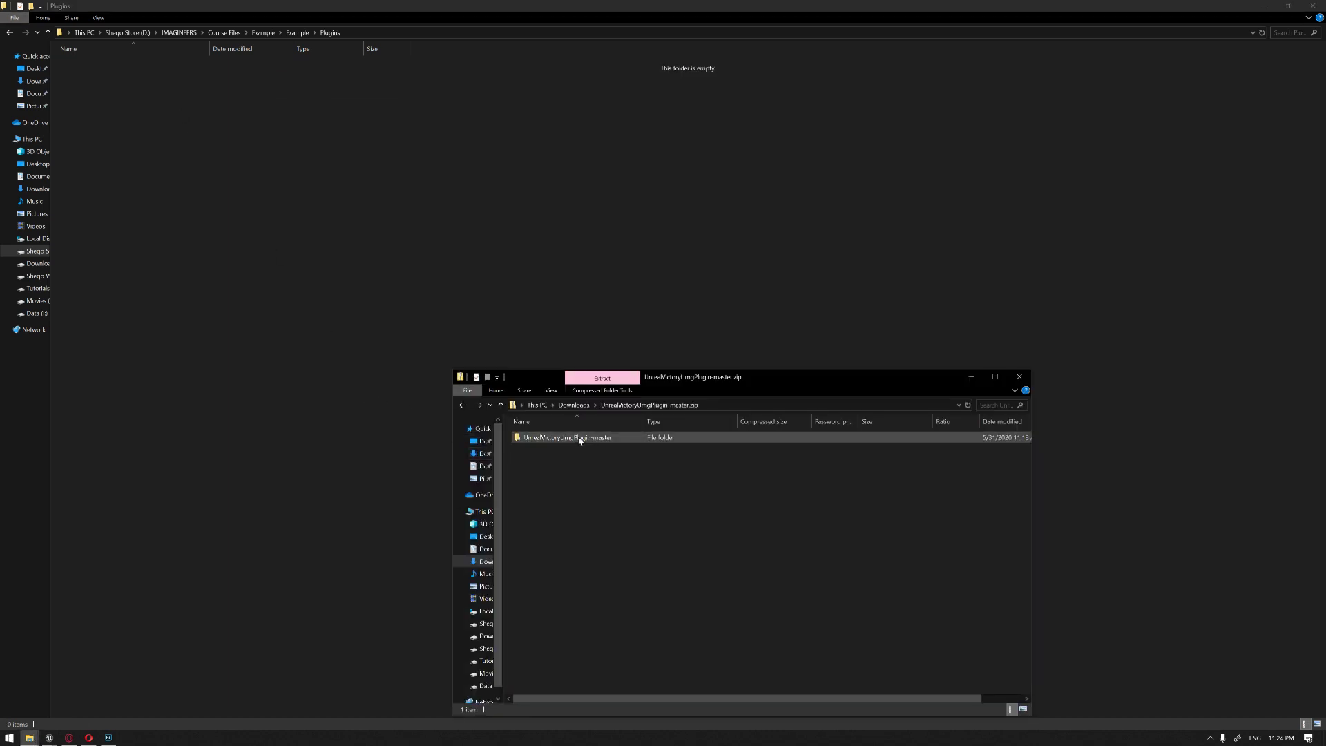
{"action": "left_click_drag", "start_coordinate": [579, 440], "coordinate": [251, 221]}
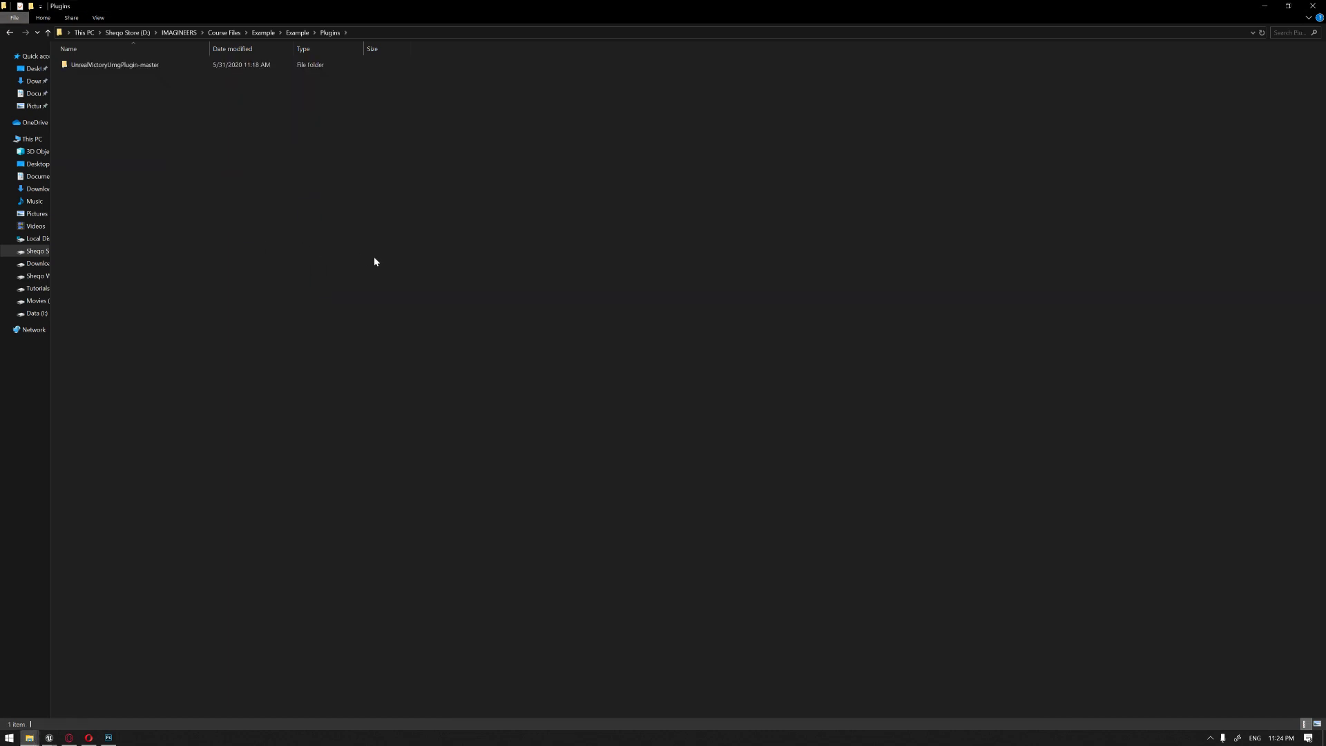
{"action": "key", "text": "BackSpace"}
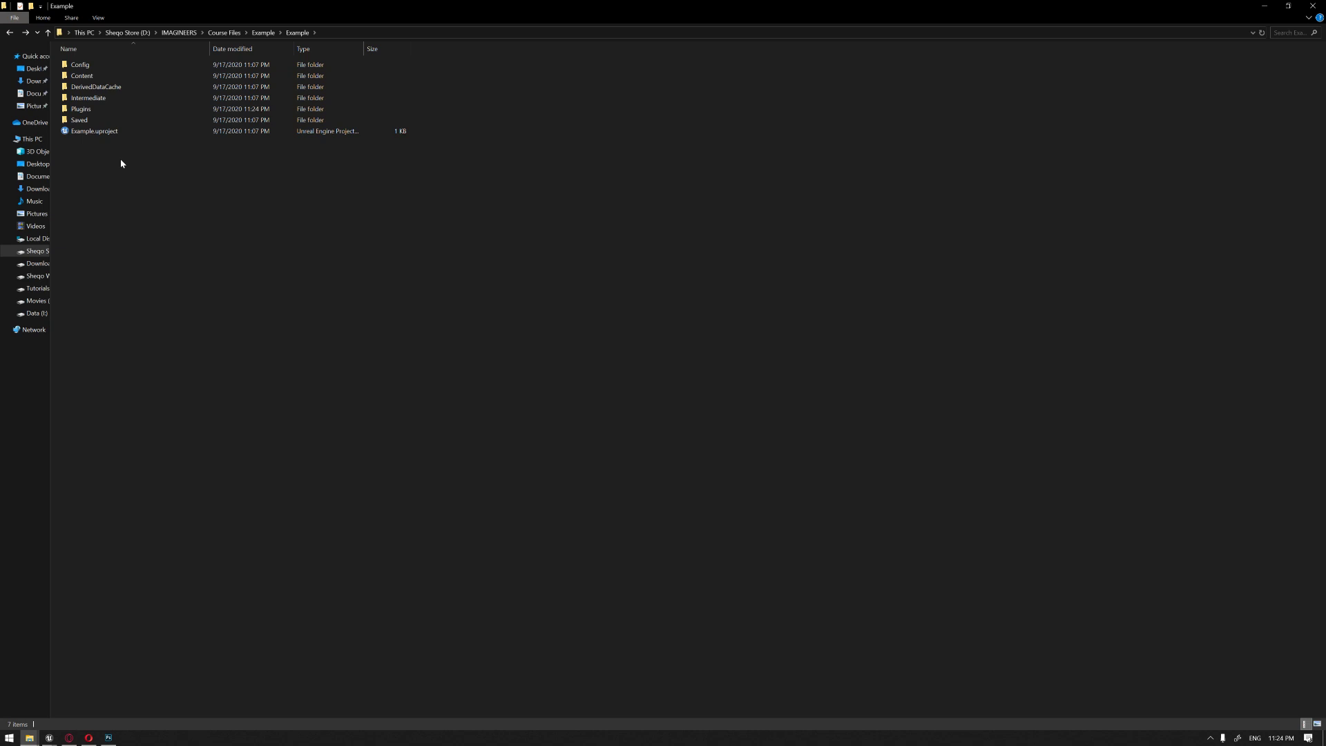
{"action": "key", "text": "alt"}
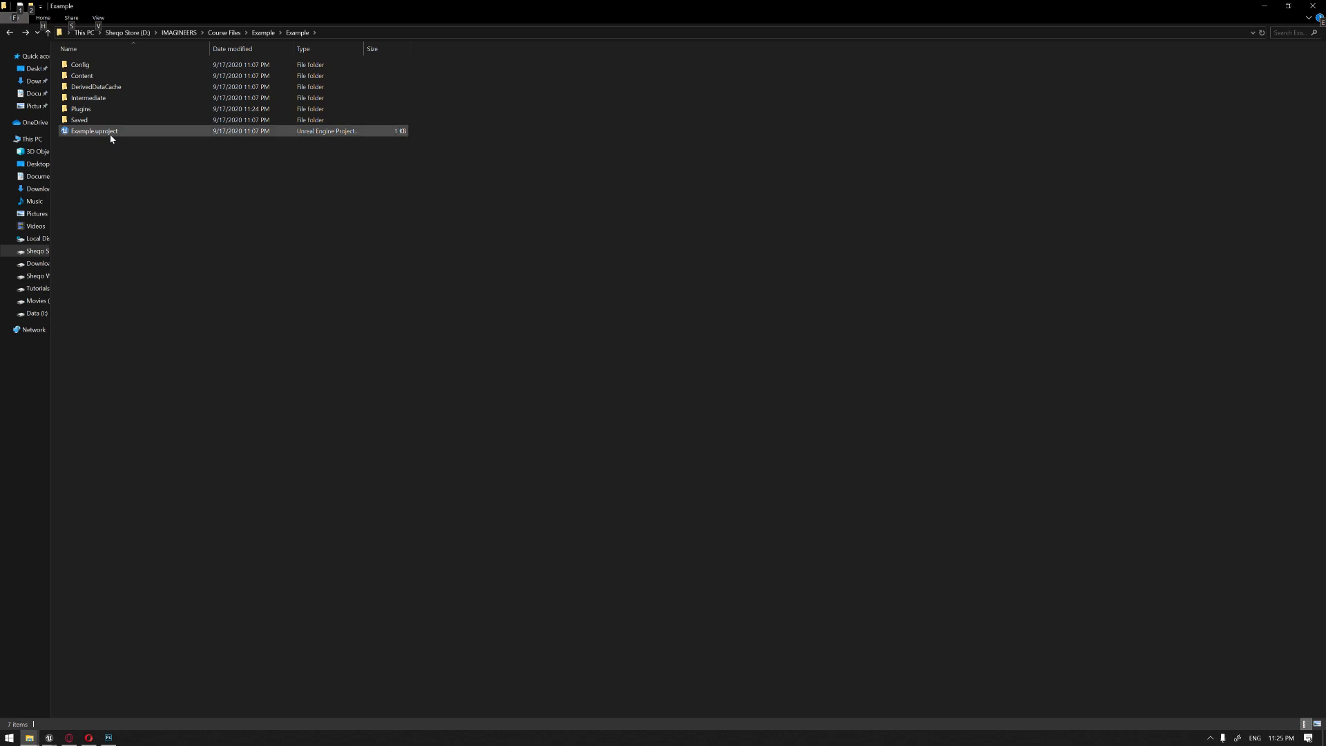
- Launch Example.uproject and accept rebuilding the missing VictoryUMG module
{"action": "double_click", "coordinate": [111, 137]}
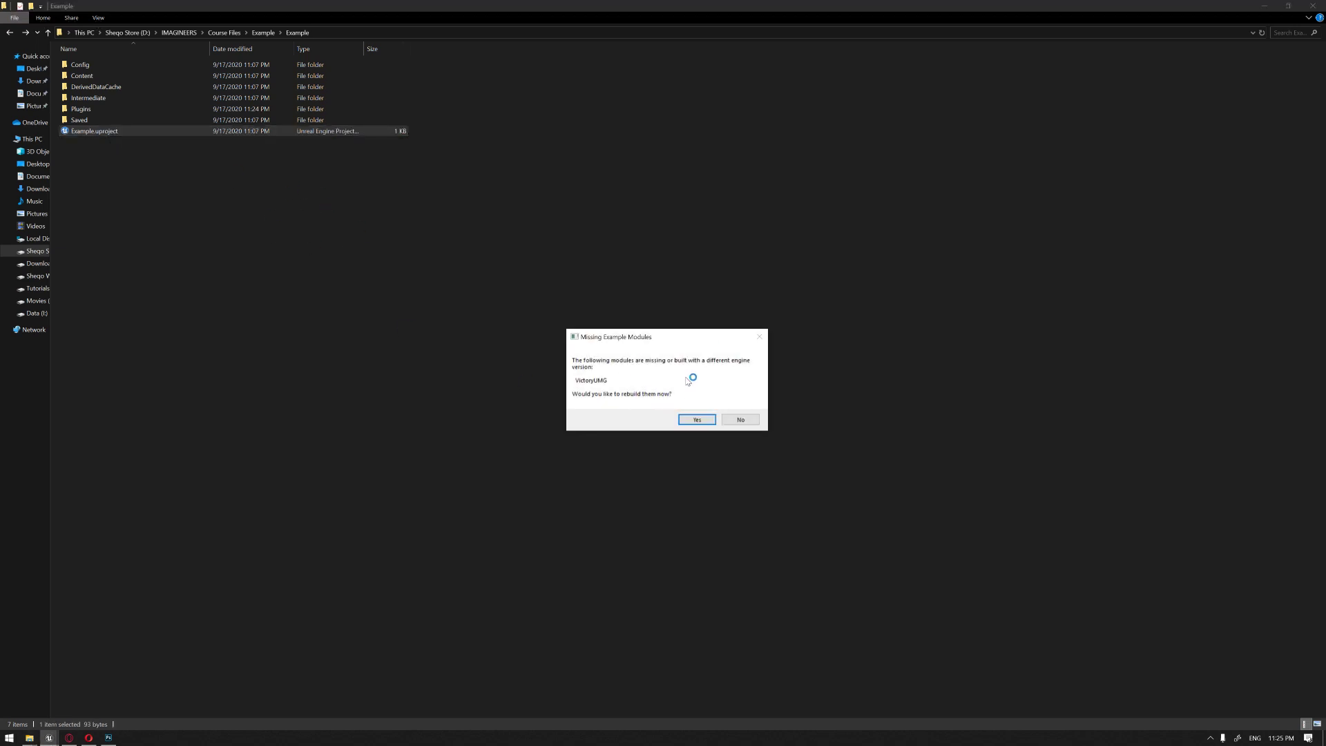
{"action": "left_click_drag", "start_coordinate": [683, 340], "coordinate": [667, 318]}
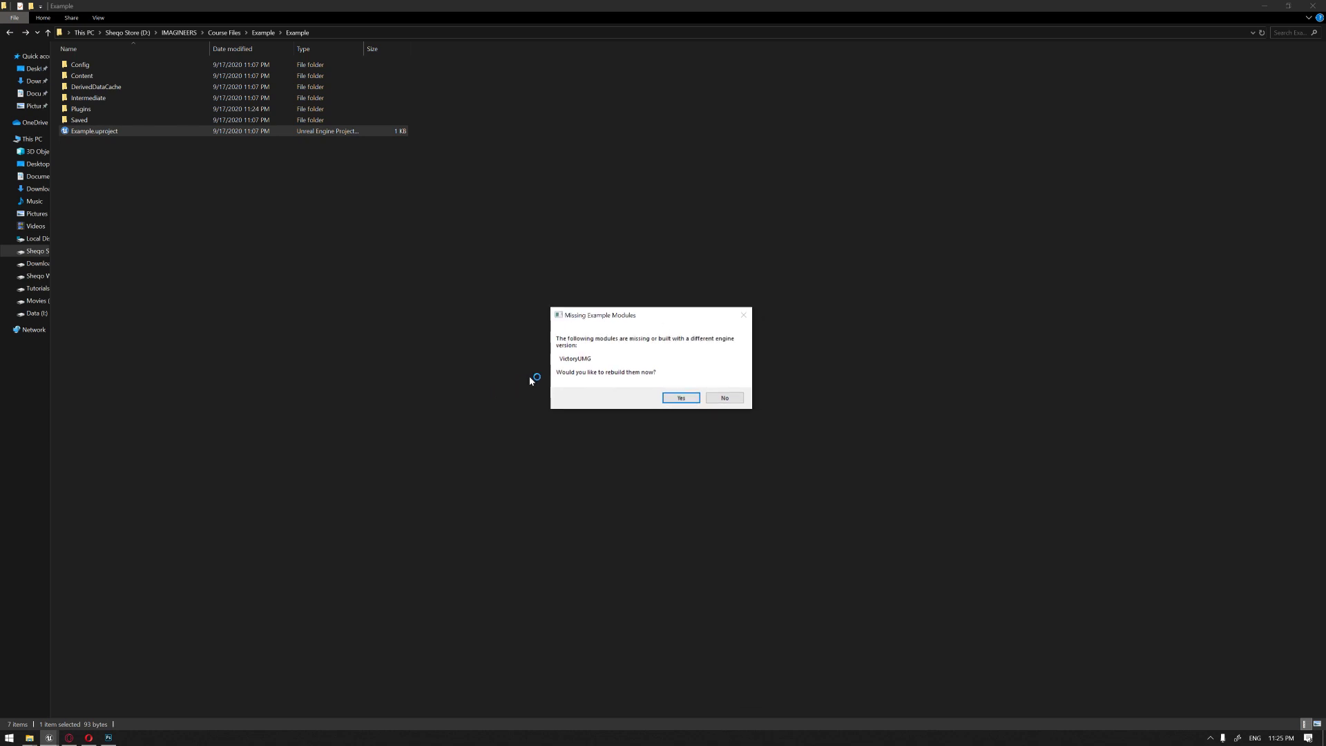
{"action": "left_click", "coordinate": [679, 396]}
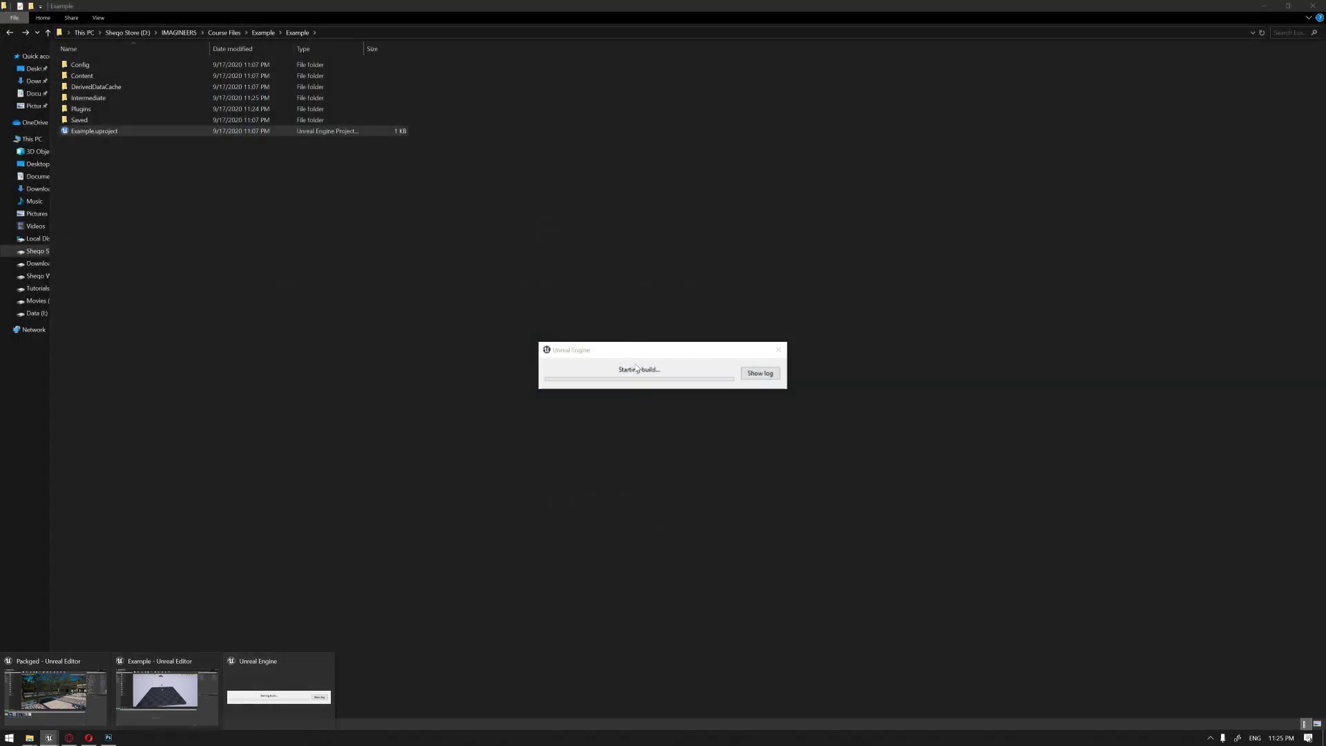
{"action": "left_click_drag", "start_coordinate": [630, 356], "coordinate": [503, 343]}
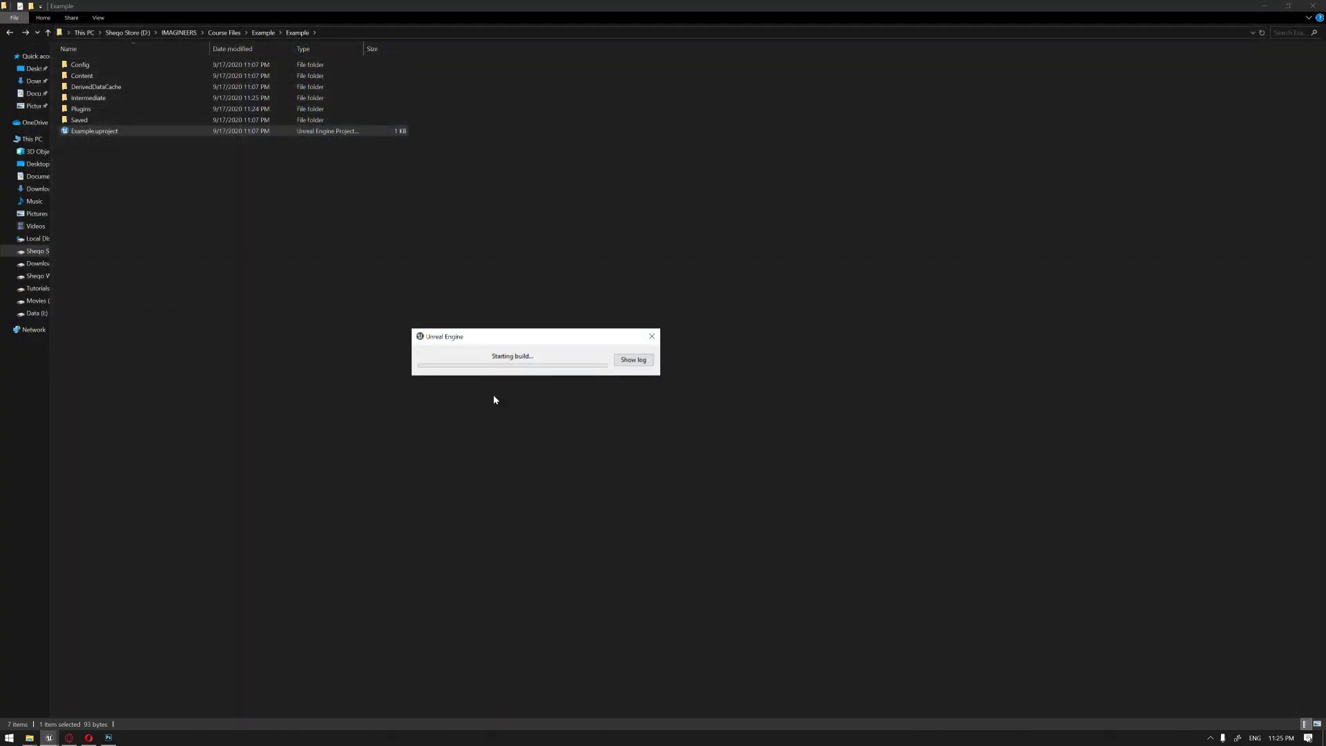
- Create NewWidgetBlueprint via User Interface > Widget Blueprint and open it, expanding the Victory UMG palette
{"action": "left_click_drag", "start_coordinate": [522, 370], "coordinate": [553, 343]}
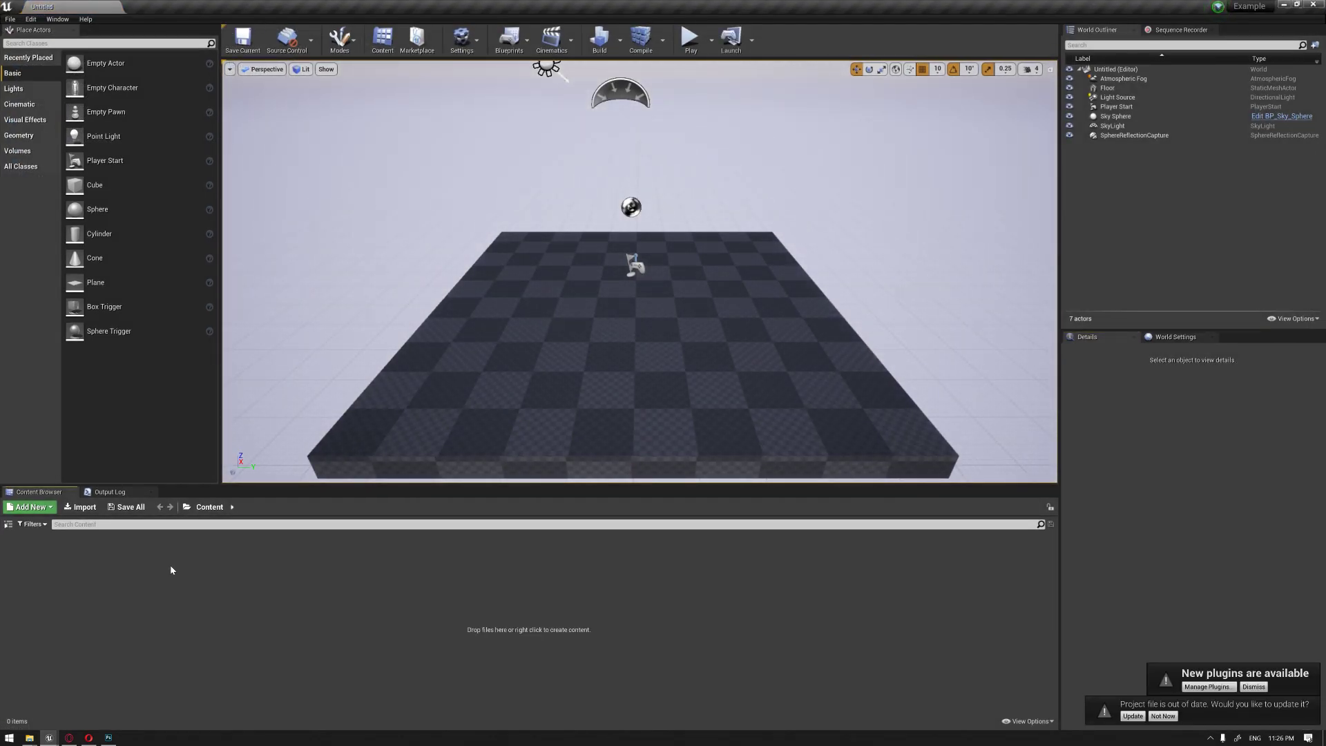
{"action": "right_click", "coordinate": [215, 632]}
{"action": "mouse_move", "coordinate": [249, 621]}
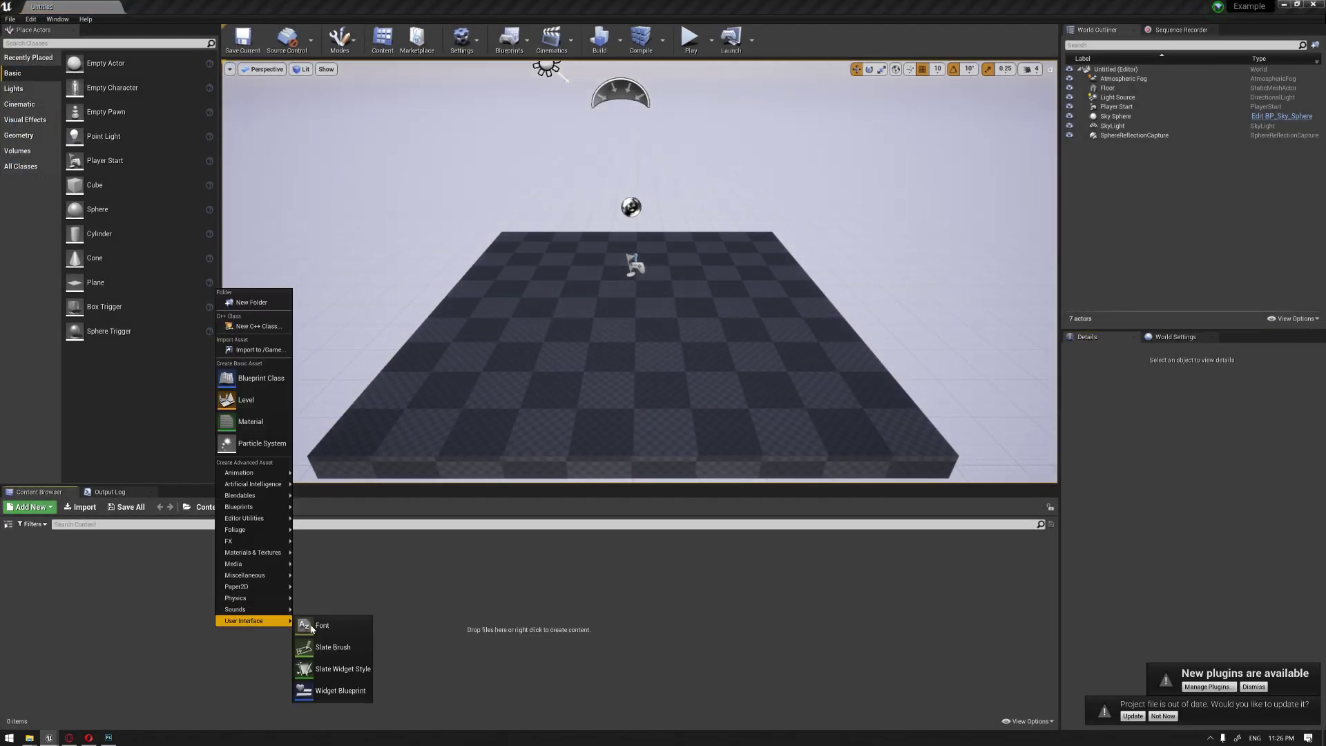
{"action": "left_click", "coordinate": [340, 691]}
{"action": "double_click", "coordinate": [71, 585]}
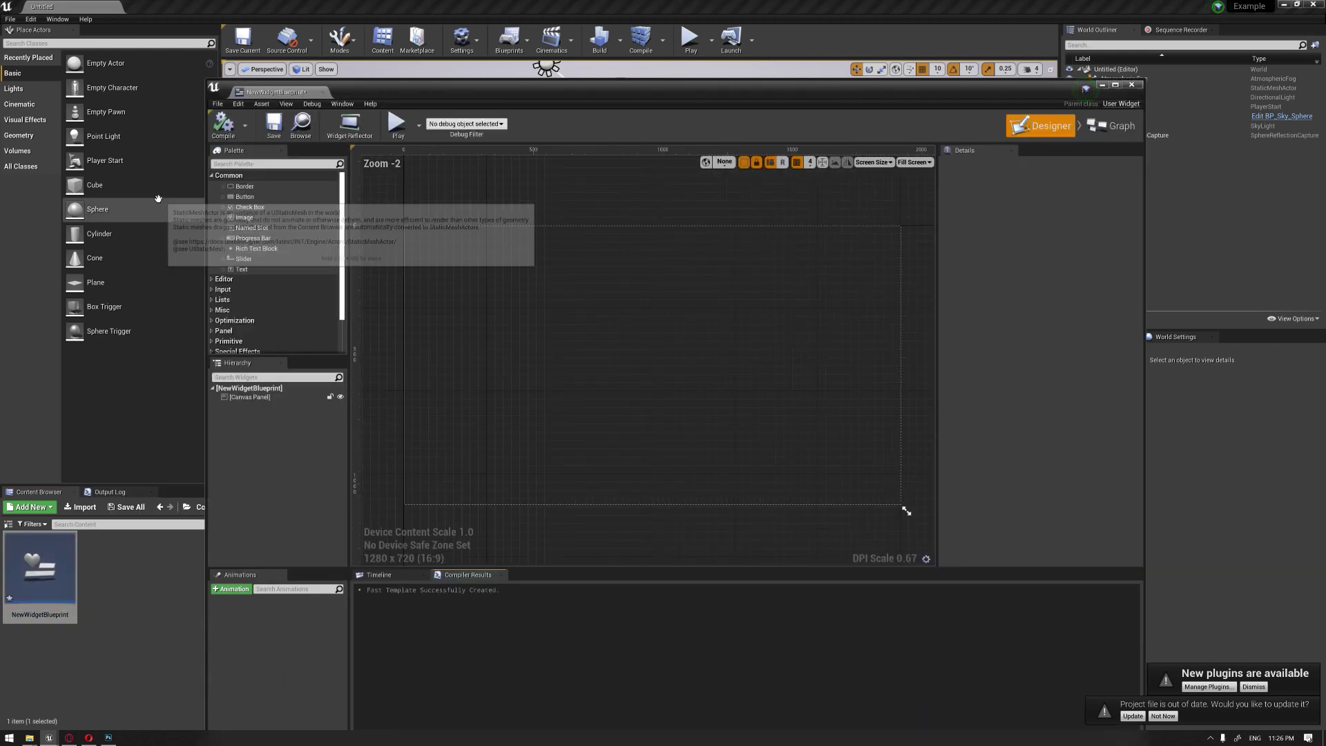
{"action": "scroll", "coordinate": [262, 311], "scroll_direction": "down", "scroll_amount": 2}
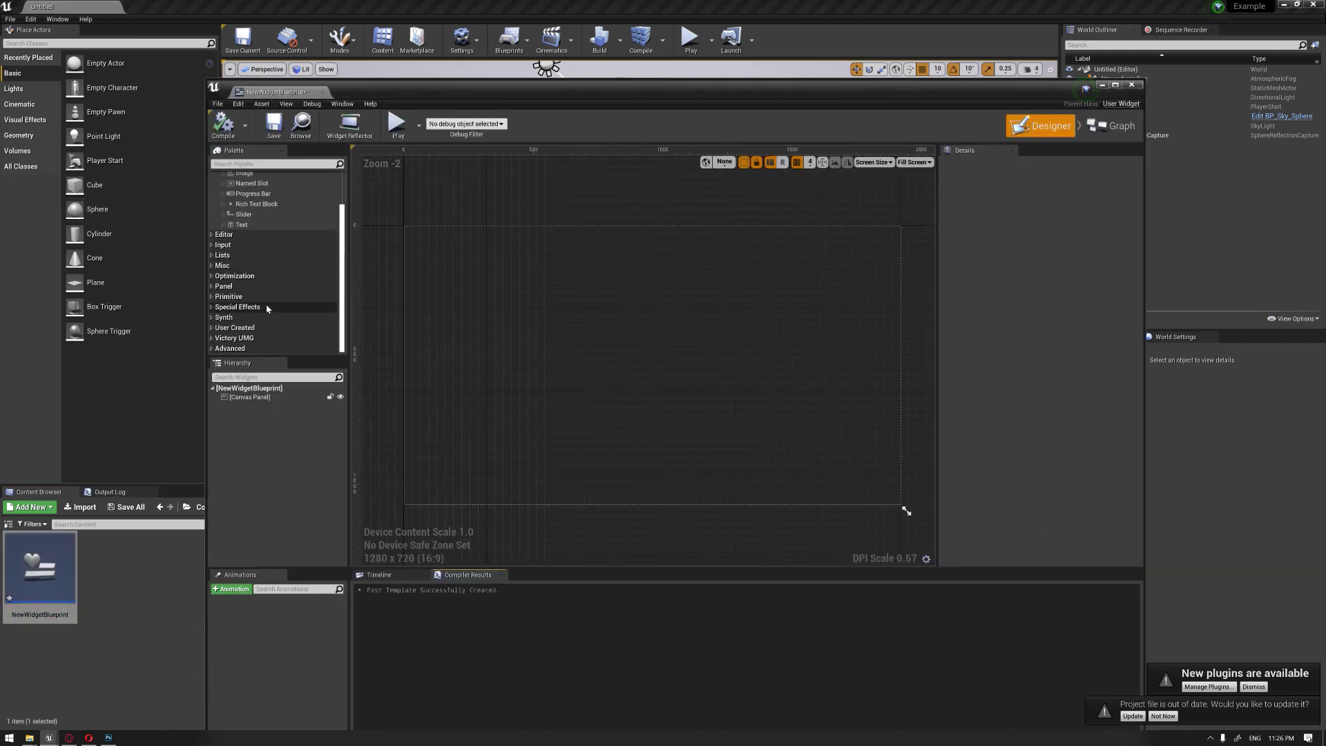
{"action": "left_click", "coordinate": [211, 340]}
- Place a Joy Color Wheel on the canvas, dock the editor, enlarge the wheel, and return to Untitled
{"action": "left_click", "coordinate": [261, 349]}
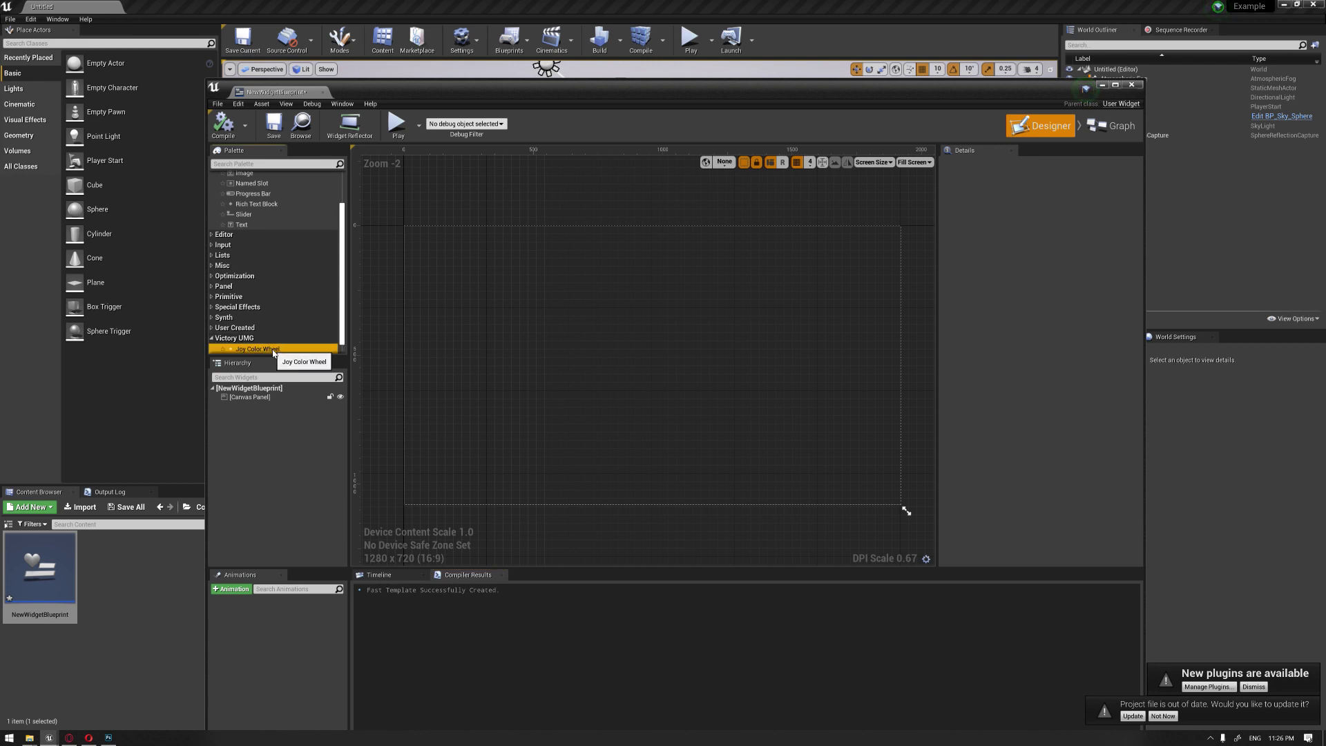
{"action": "left_click_drag", "start_coordinate": [264, 354], "coordinate": [250, 398]}
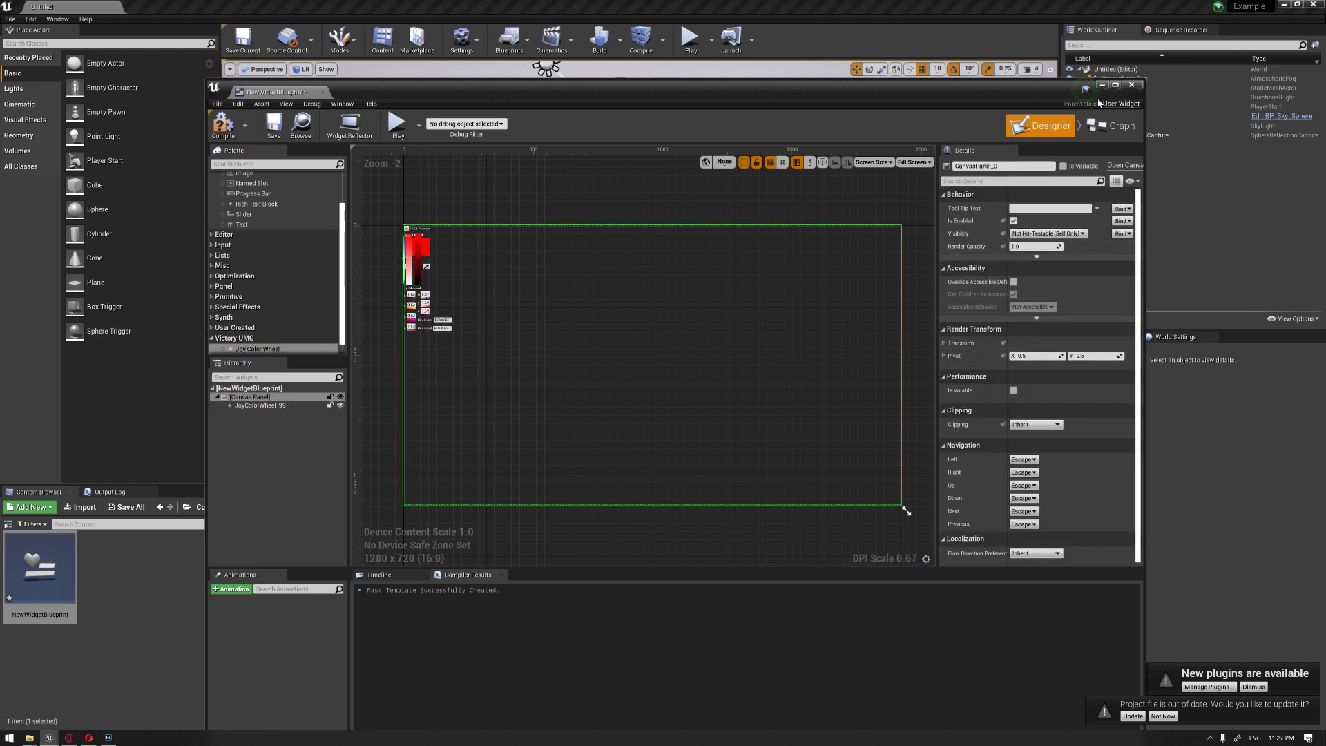
{"action": "left_click_drag", "start_coordinate": [248, 92], "coordinate": [178, 5]}
{"action": "double_click", "coordinate": [54, 343]}
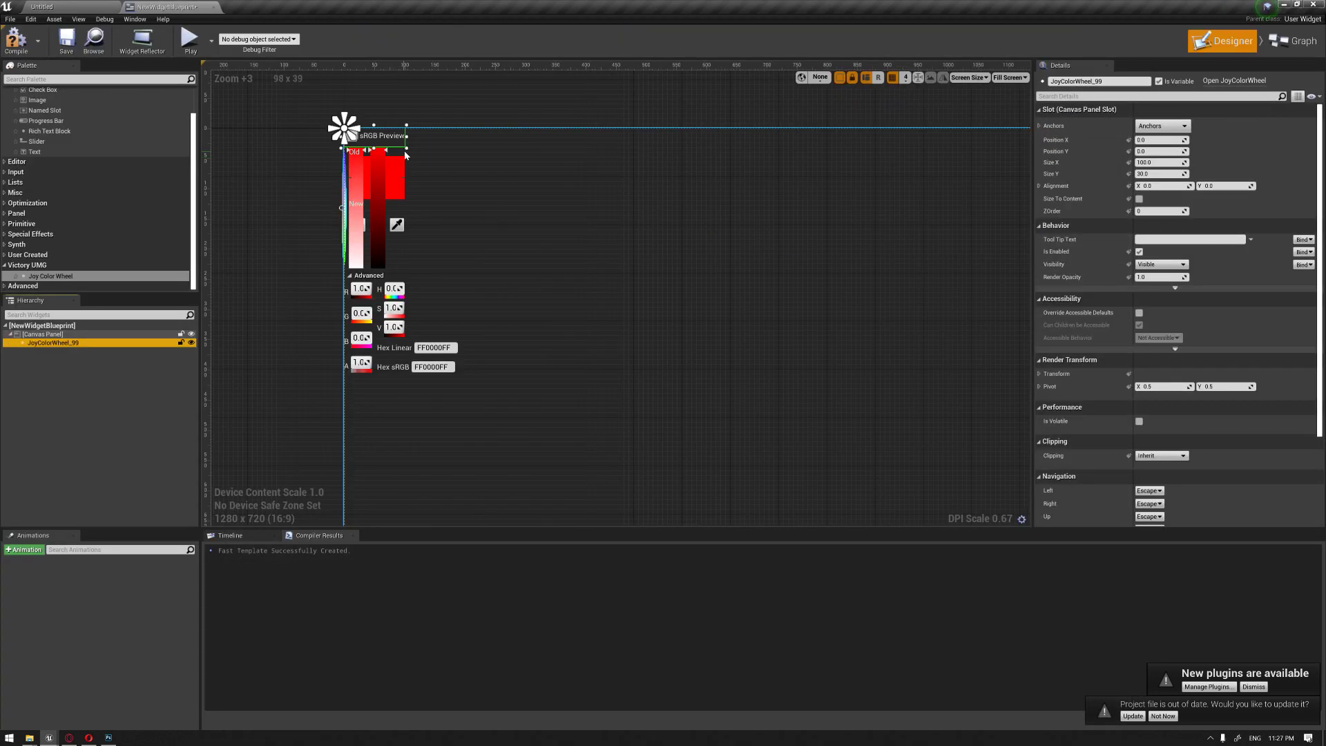
{"action": "left_click_drag", "start_coordinate": [547, 393], "coordinate": [572, 374]}
{"action": "left_click", "coordinate": [626, 271]}
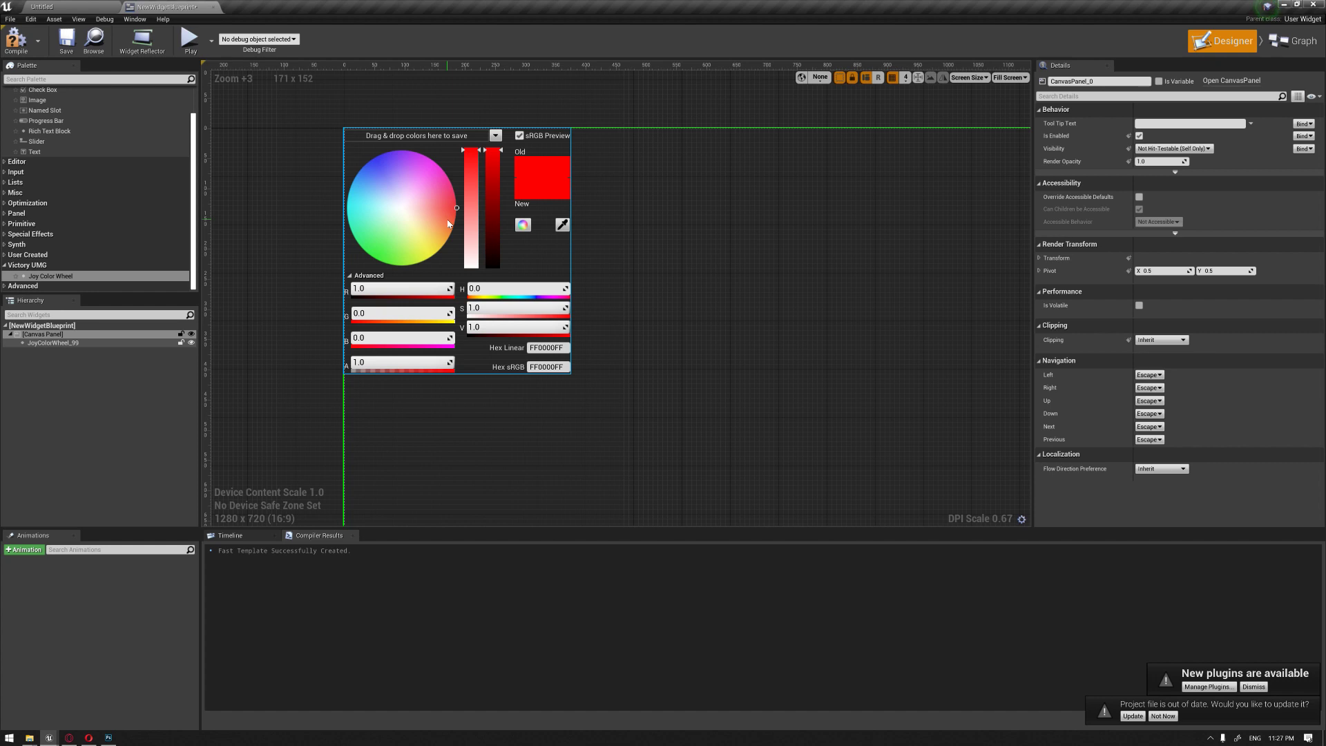
{"action": "left_click", "coordinate": [100, 7]}
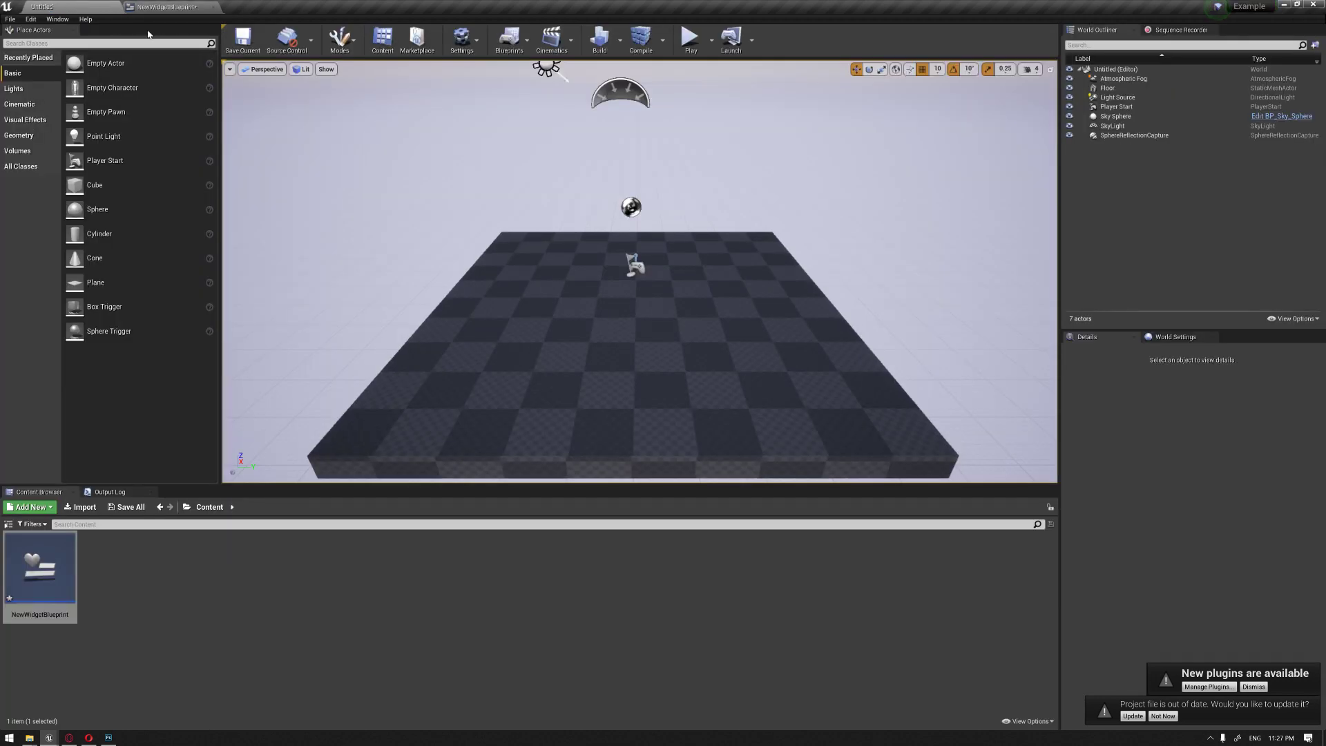
- Check Victory UMG is enabled under Edit > Plugins, return to NewWidgetBlueprint, and close the editor
{"action": "left_click", "coordinate": [30, 19]}
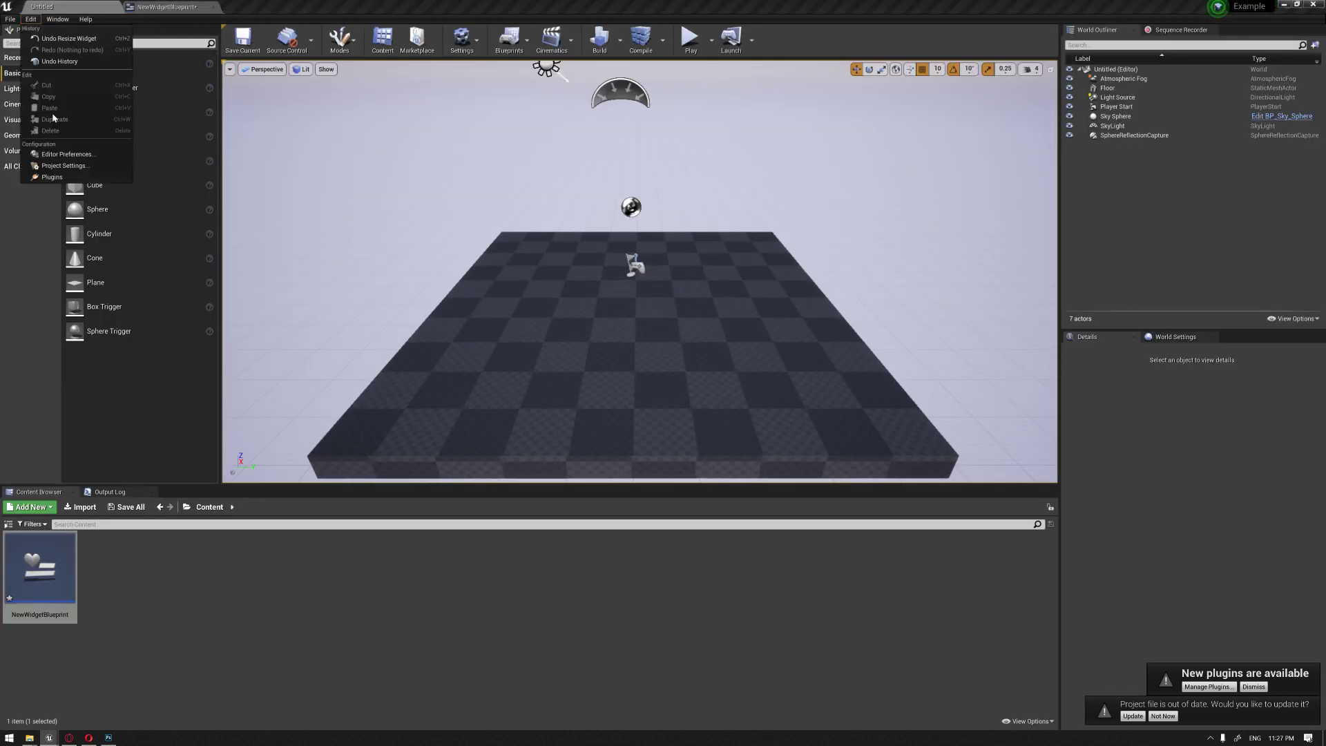
{"action": "left_click", "coordinate": [62, 172]}
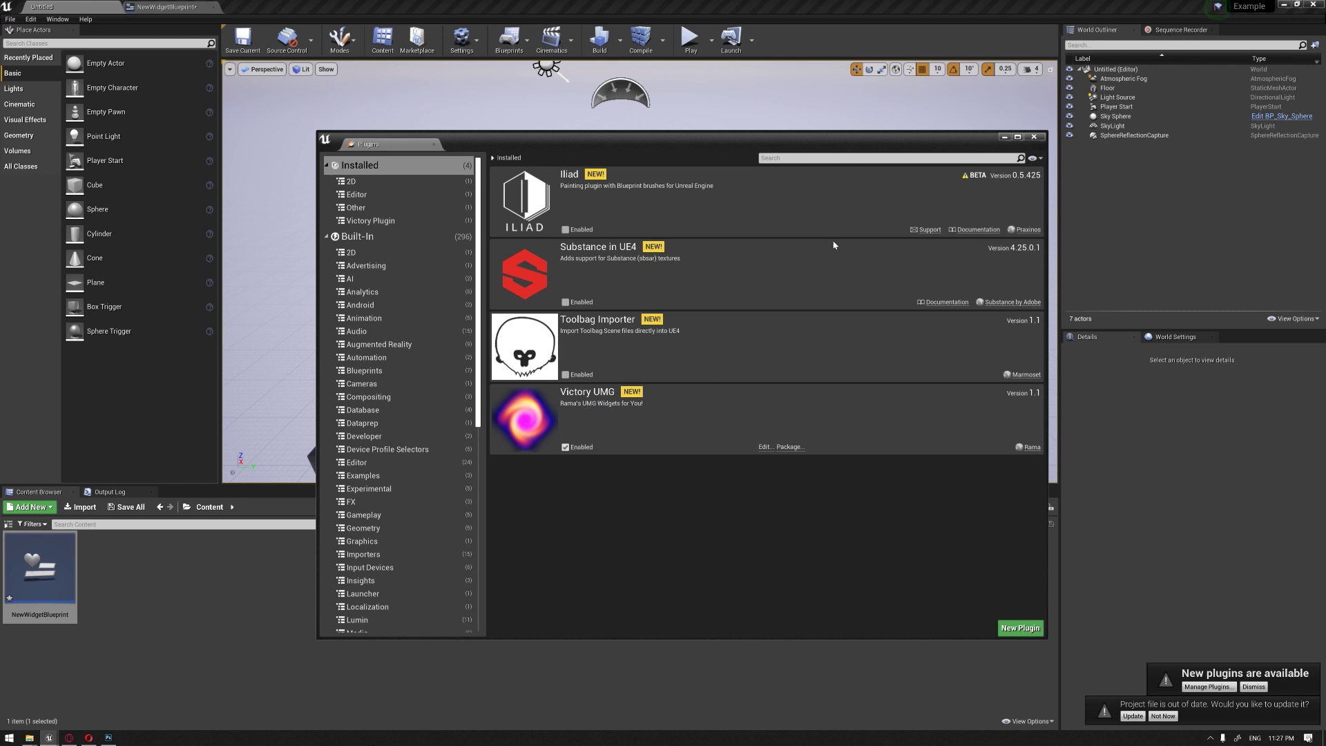
{"action": "left_click", "coordinate": [1034, 137]}
{"action": "left_click", "coordinate": [168, 7]}
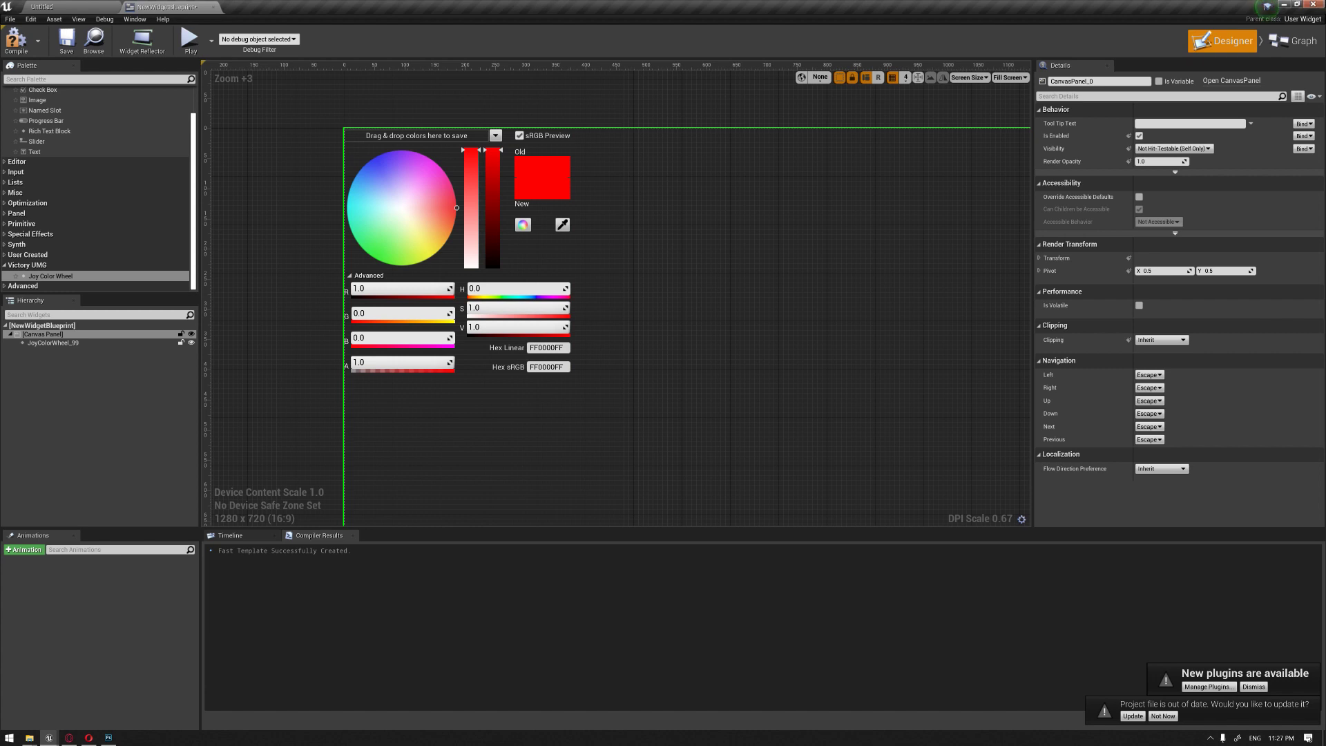
{"action": "left_click", "coordinate": [1314, 5]}
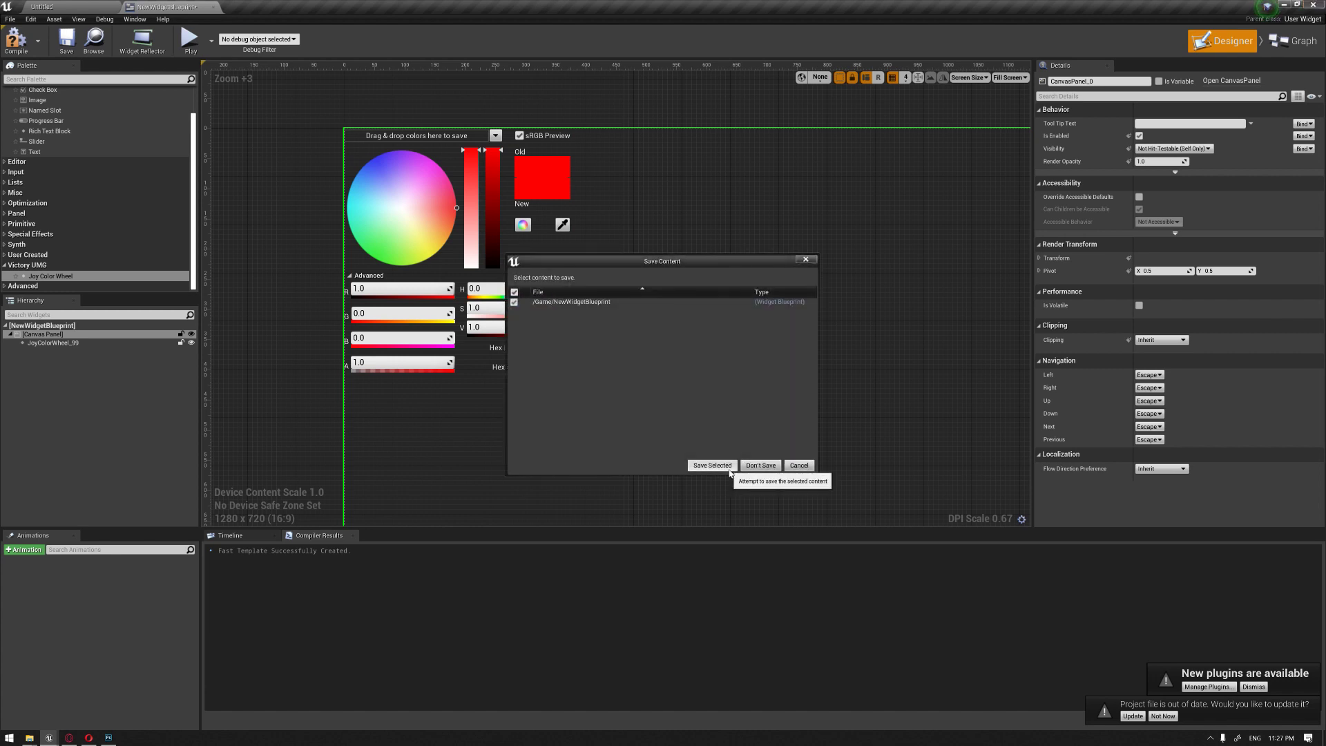
- Close Example without saving and open the Packaged project's Benches_Material widget, framing the stone buttons
{"action": "left_click", "coordinate": [760, 465]}
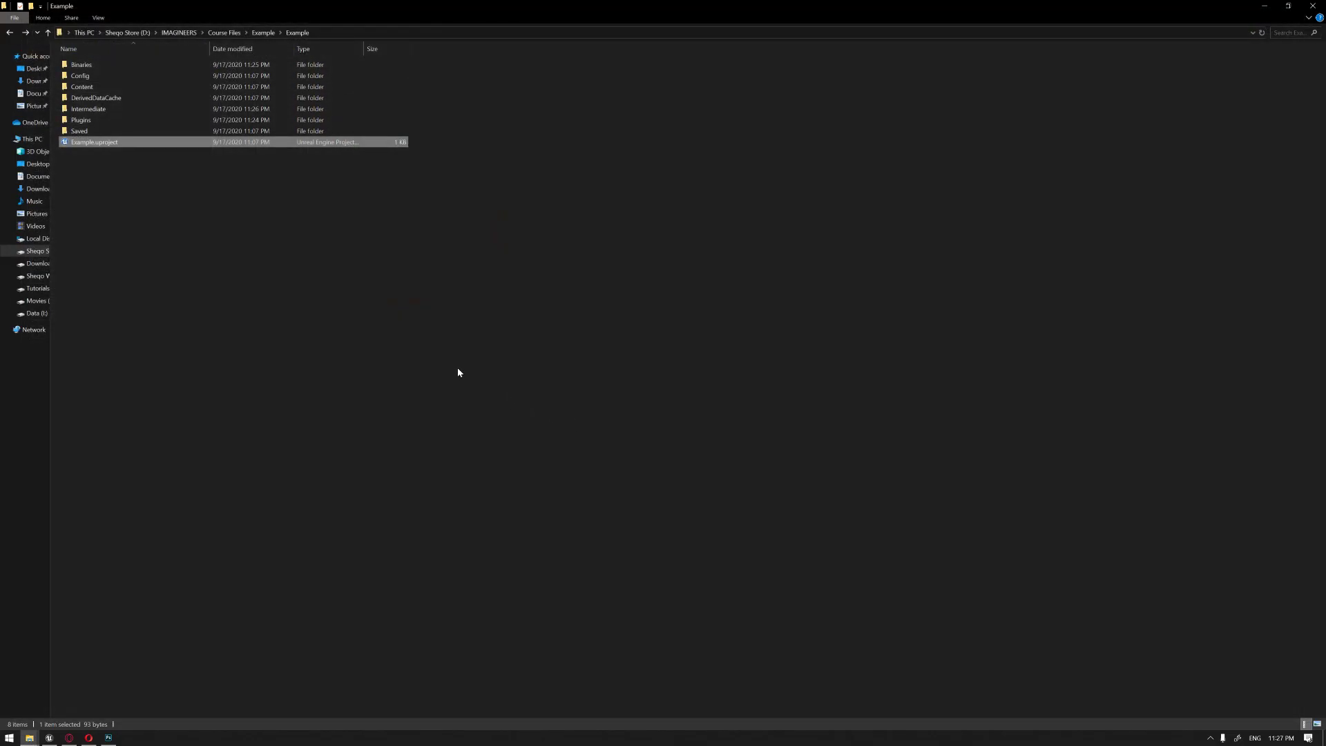
{"action": "left_click", "coordinate": [49, 738]}
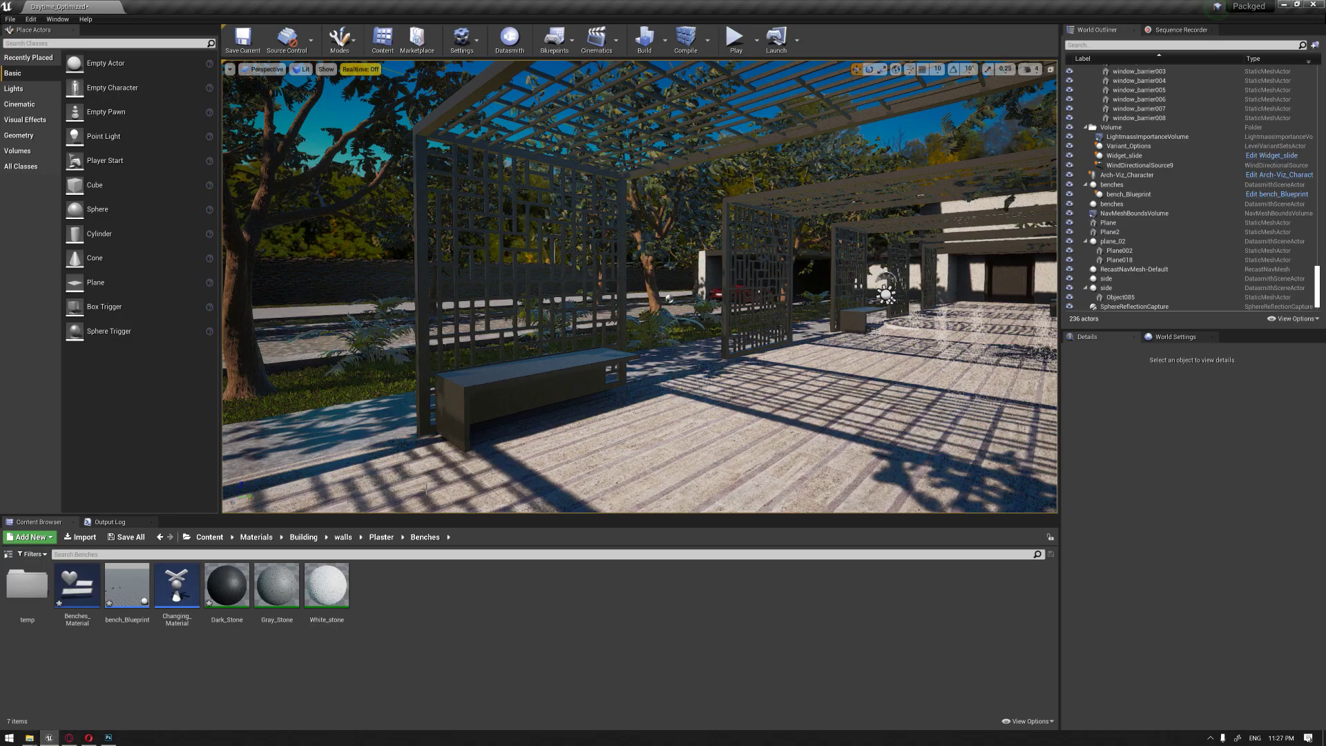
{"action": "double_click", "coordinate": [77, 587]}
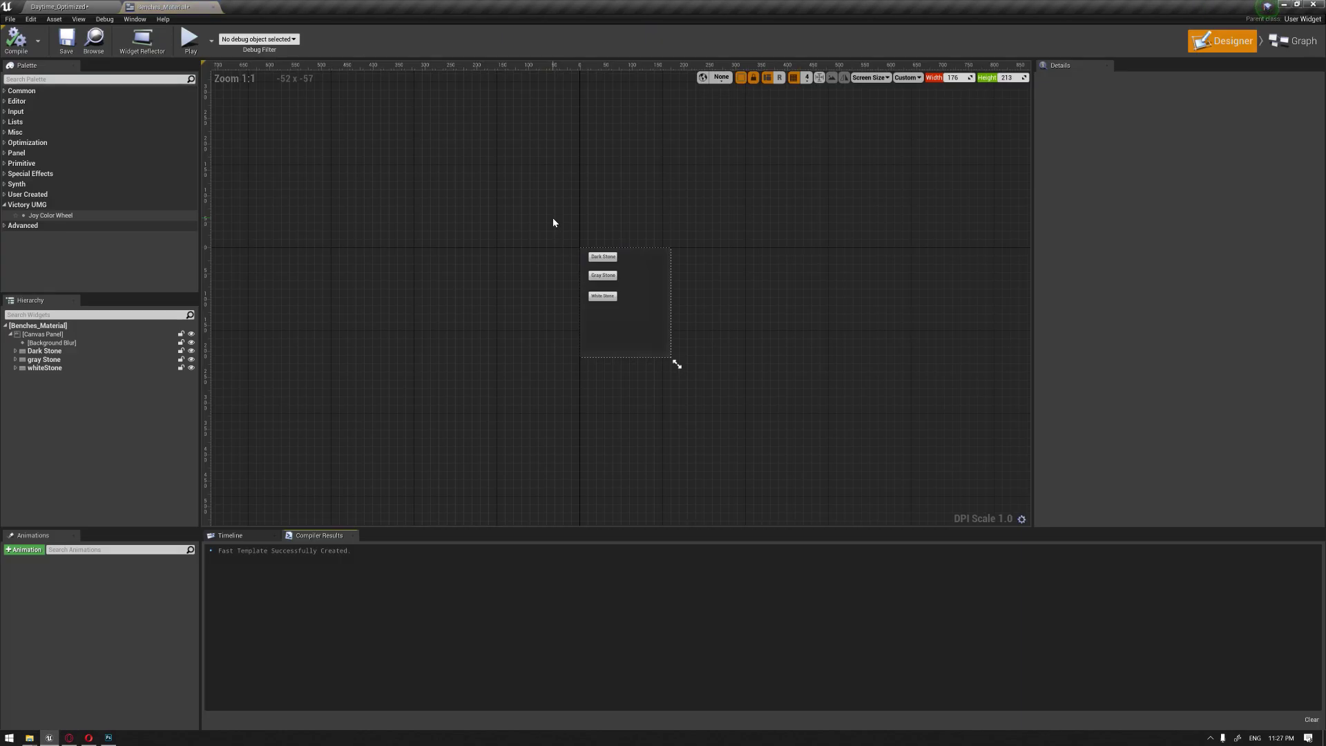
{"action": "right_click", "coordinate": [482, 257]}
{"action": "scroll", "coordinate": [594, 301], "scroll_direction": "up", "scroll_amount": 3}
{"action": "right_click_drag", "start_coordinate": [814, 261], "coordinate": [580, 201]}
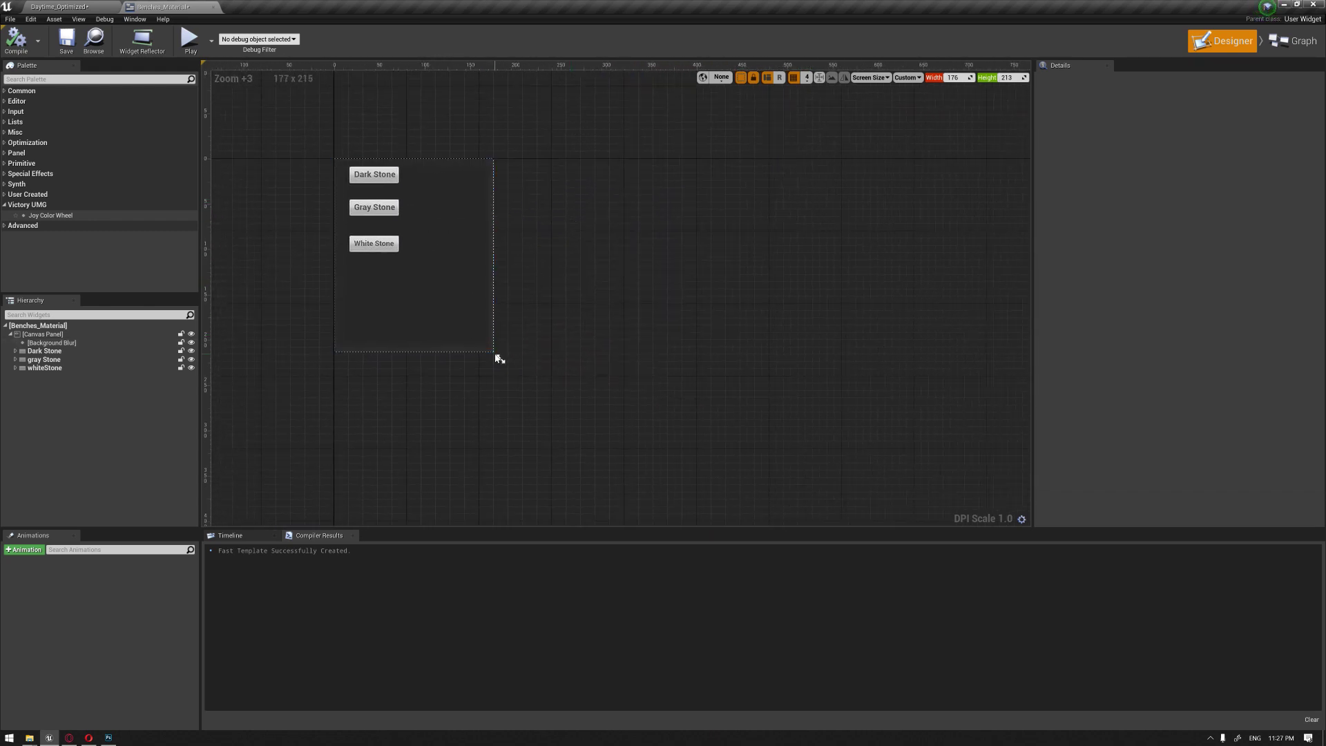
- Set the widget preview size to 500 × 500 and reframe the enlarged preview
{"action": "left_click", "coordinate": [956, 77]}
{"action": "type", "text": "500"}
{"action": "key", "text": "Return"}
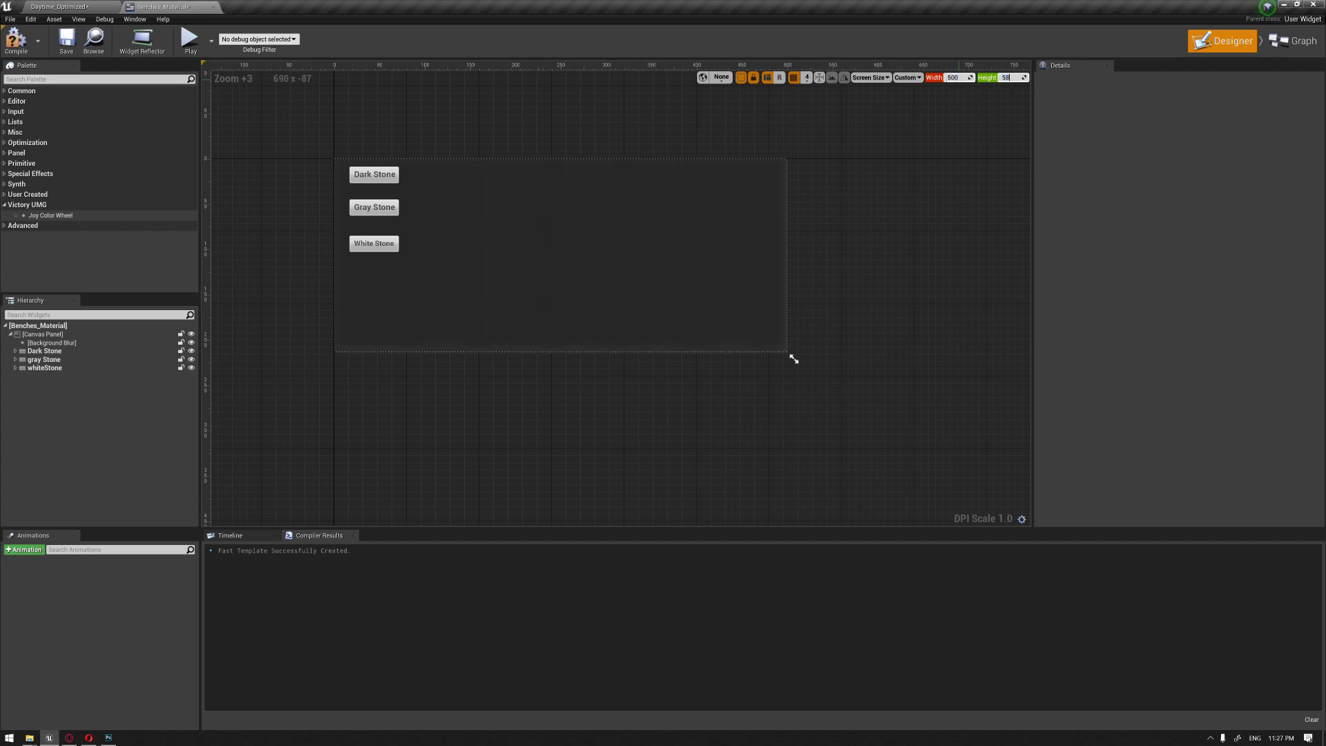
{"action": "type", "text": "500"}
{"action": "key", "text": "Return"}
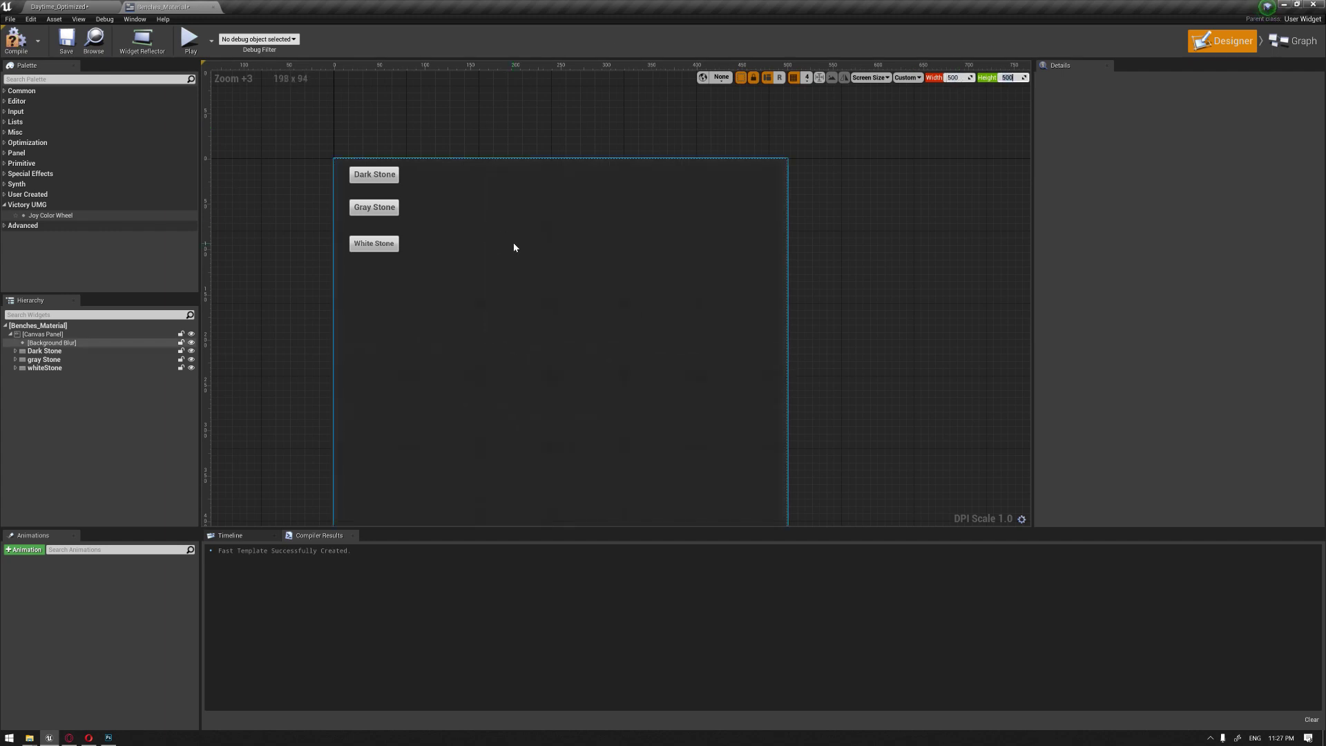
{"action": "scroll", "coordinate": [428, 222], "scroll_direction": "down", "scroll_amount": 2}
{"action": "right_click_drag", "start_coordinate": [428, 222], "coordinate": [468, 258]}
{"action": "scroll", "coordinate": [468, 258], "scroll_direction": "up", "scroll_amount": 1}
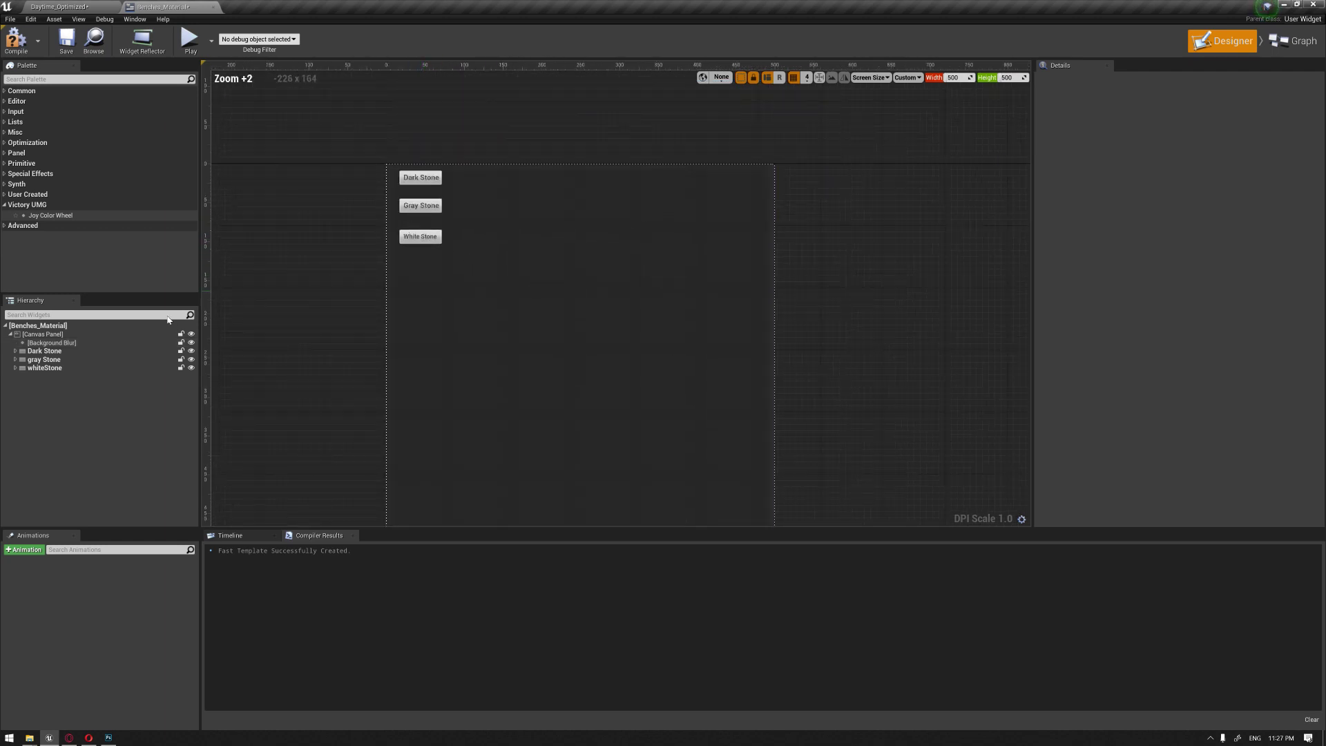
- Select the Dark Stone and whiteStone buttons and pan the canvas to recentre the stacked layout
{"action": "left_click", "coordinate": [66, 351]}
{"action": "left_click", "coordinate": [66, 368]}
{"action": "right_click_drag", "start_coordinate": [489, 266], "coordinate": [514, 224]}
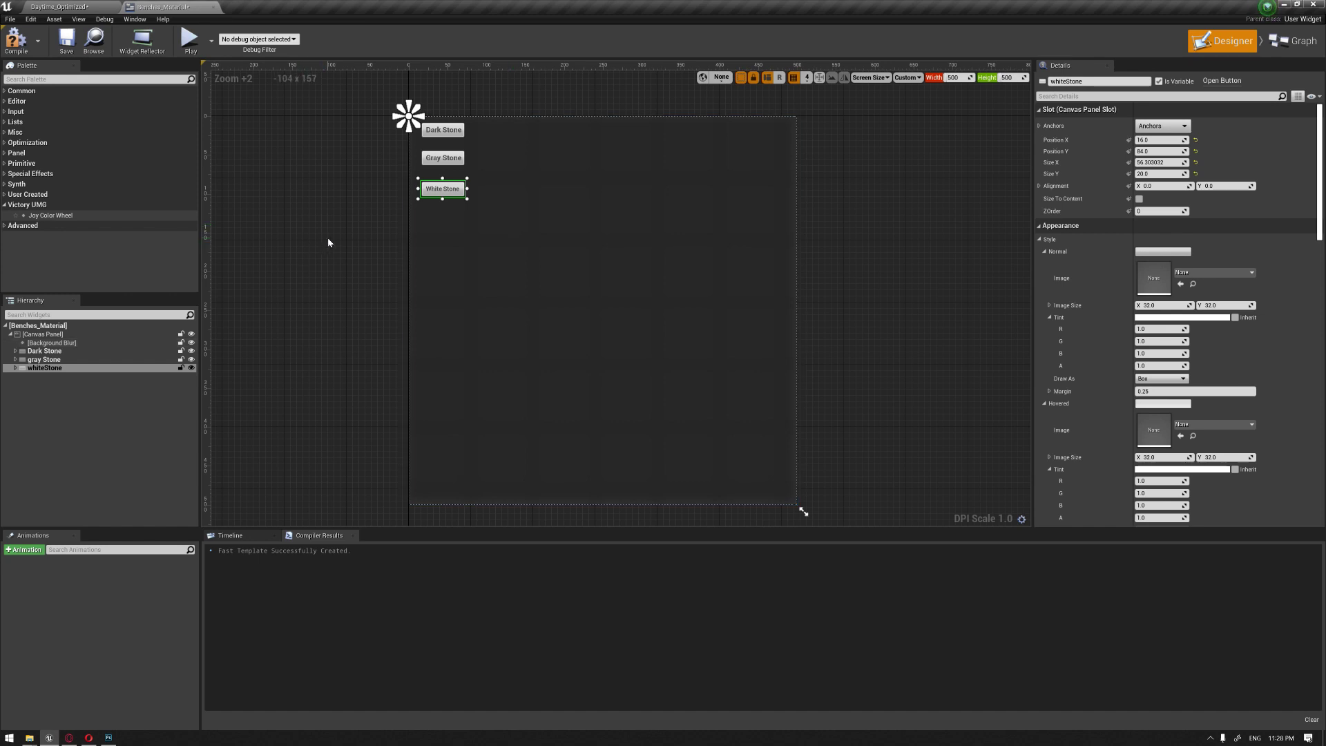
{"action": "right_click_drag", "start_coordinate": [328, 242], "coordinate": [334, 248]}
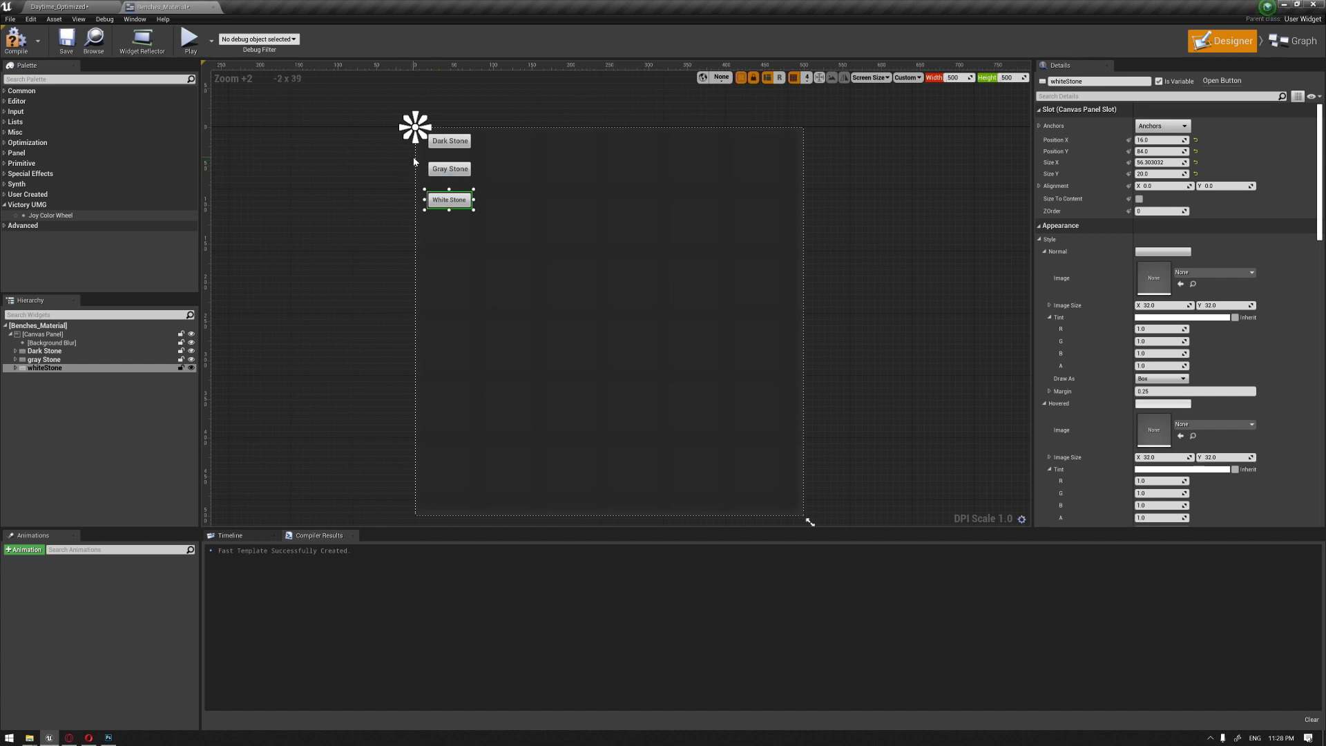
{"action": "right_click_drag", "start_coordinate": [415, 161], "coordinate": [385, 191]}
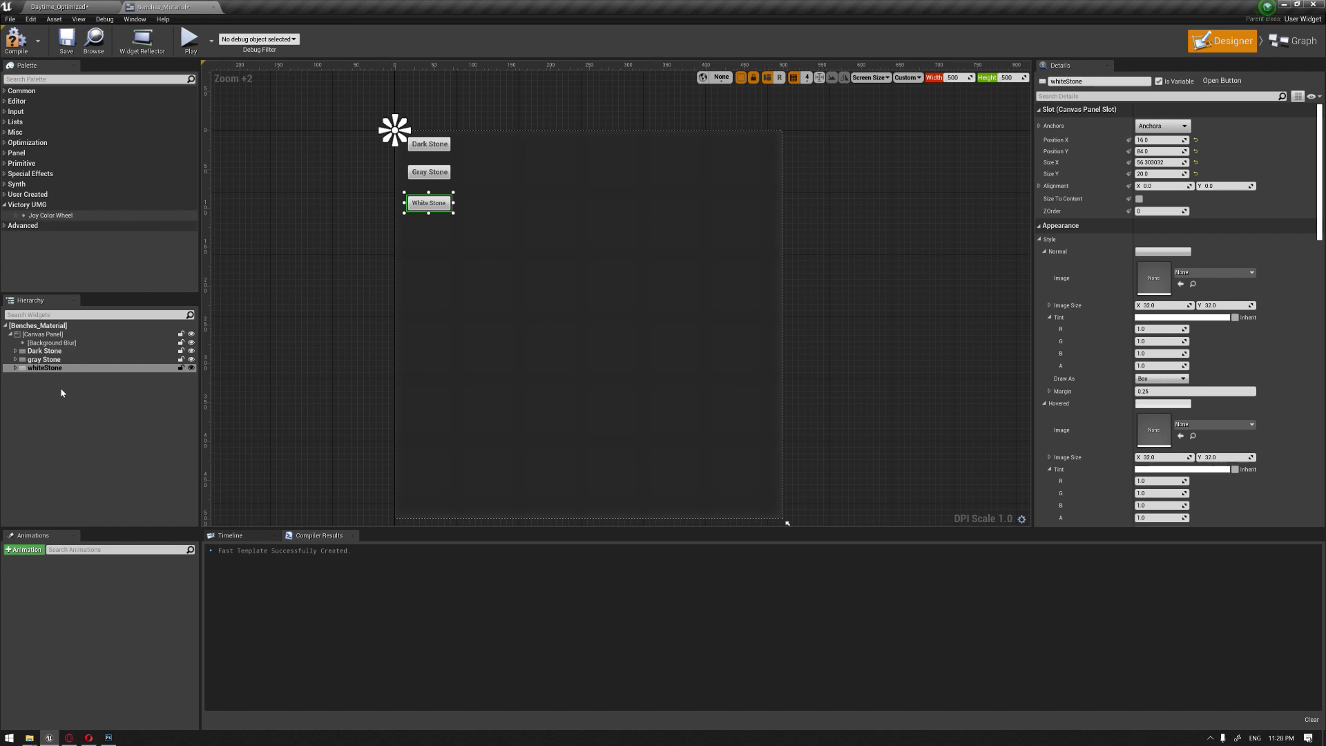
- Search the Palette for 'sw' and add a Widget Switcher into the Canvas Panel
{"action": "left_click", "coordinate": [41, 79]}
{"action": "type", "text": "switc"}
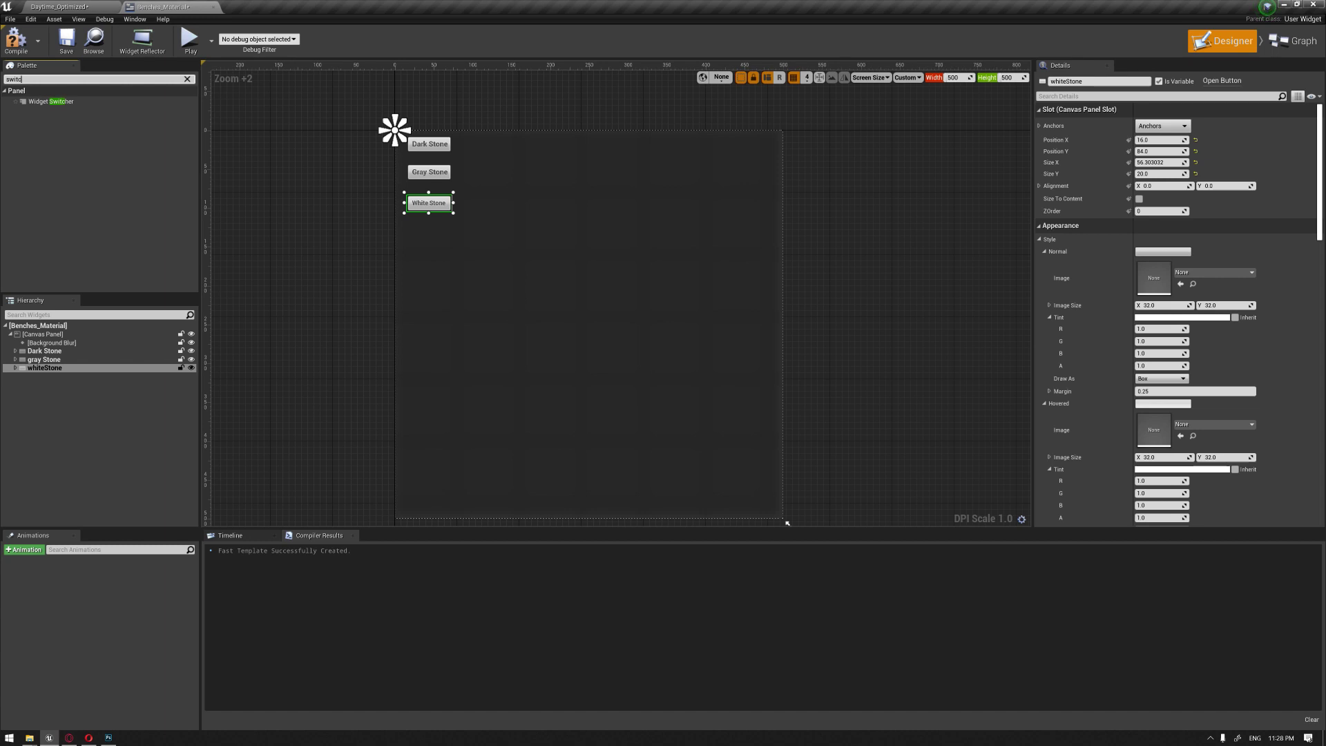
{"action": "left_click_drag", "start_coordinate": [64, 104], "coordinate": [57, 370]}
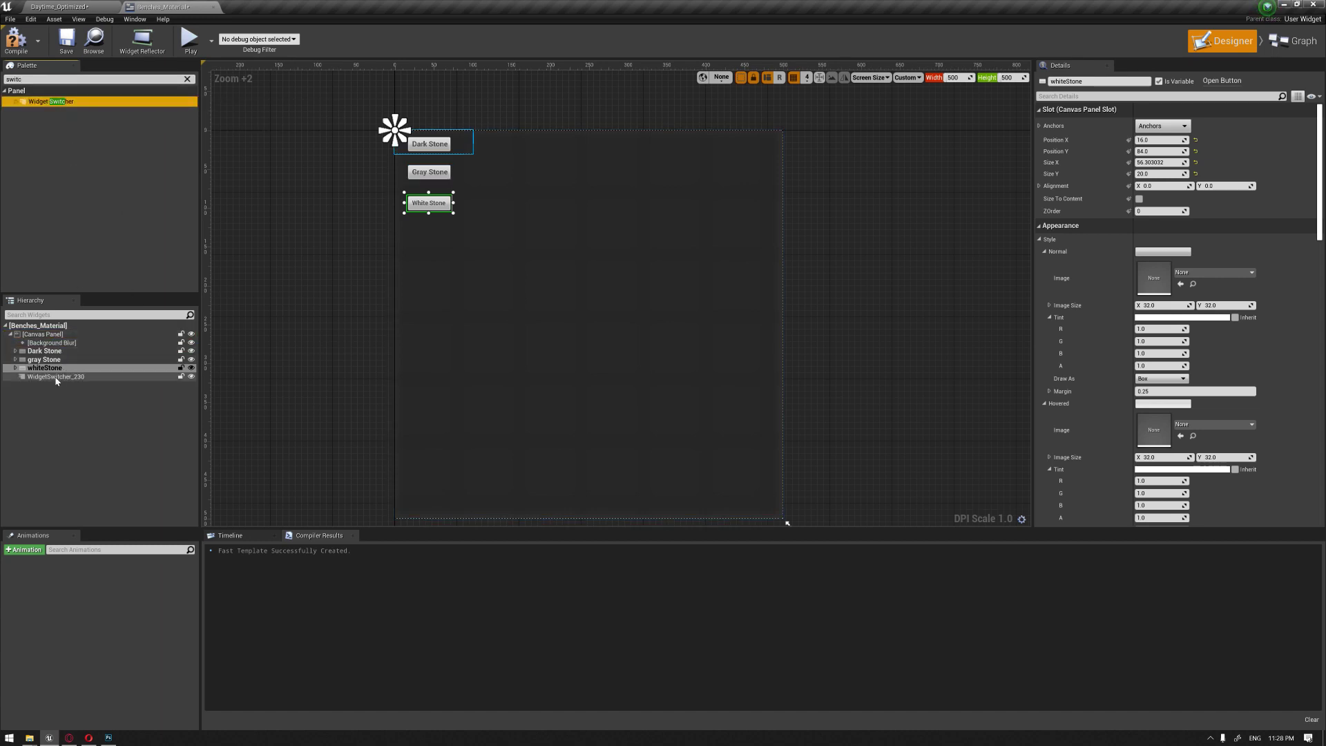
- Wrap the whiteStone, gray Stone and Dark Stone buttons together in a new Canvas Panel
{"action": "left_click", "coordinate": [55, 368]}
{"action": "left_click", "coordinate": [49, 359], "text": "ctrl"}
{"action": "left_click", "coordinate": [47, 351], "text": "ctrl"}
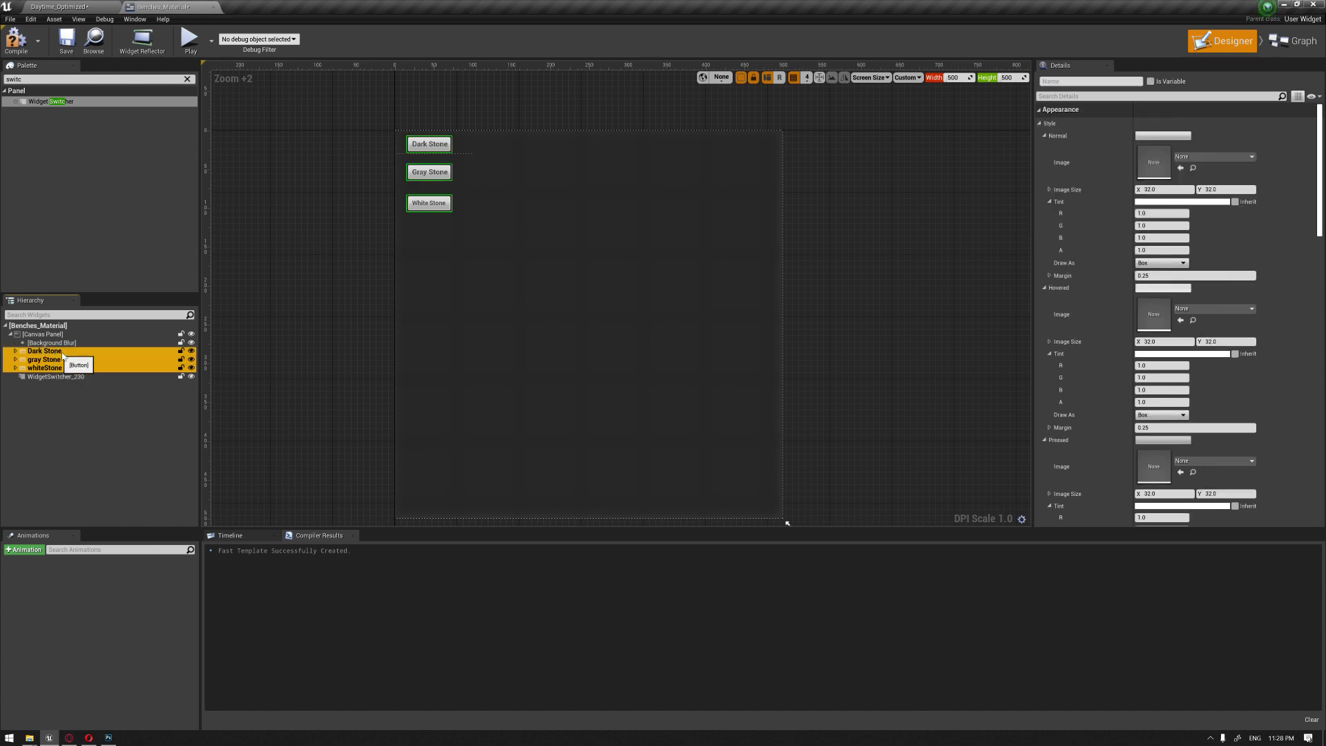
{"action": "right_click", "coordinate": [47, 359]}
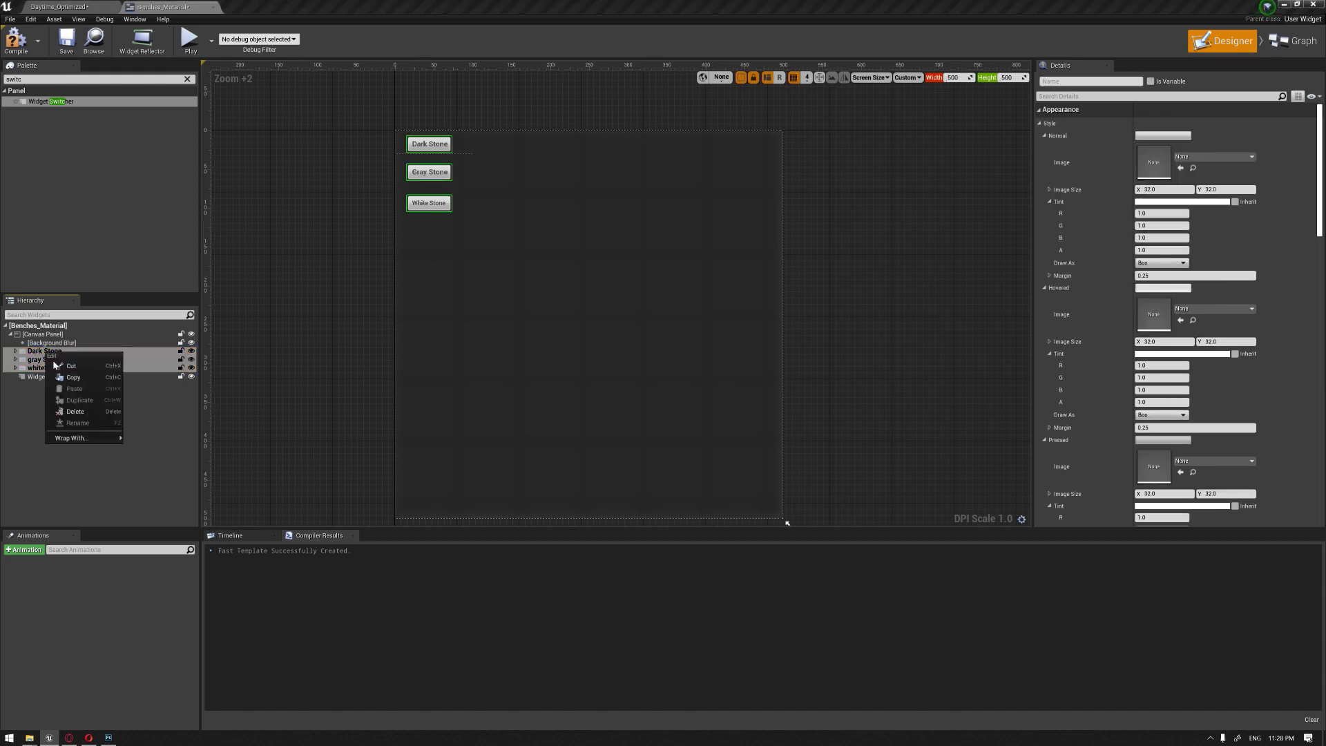
{"action": "mouse_move", "coordinate": [83, 438]}
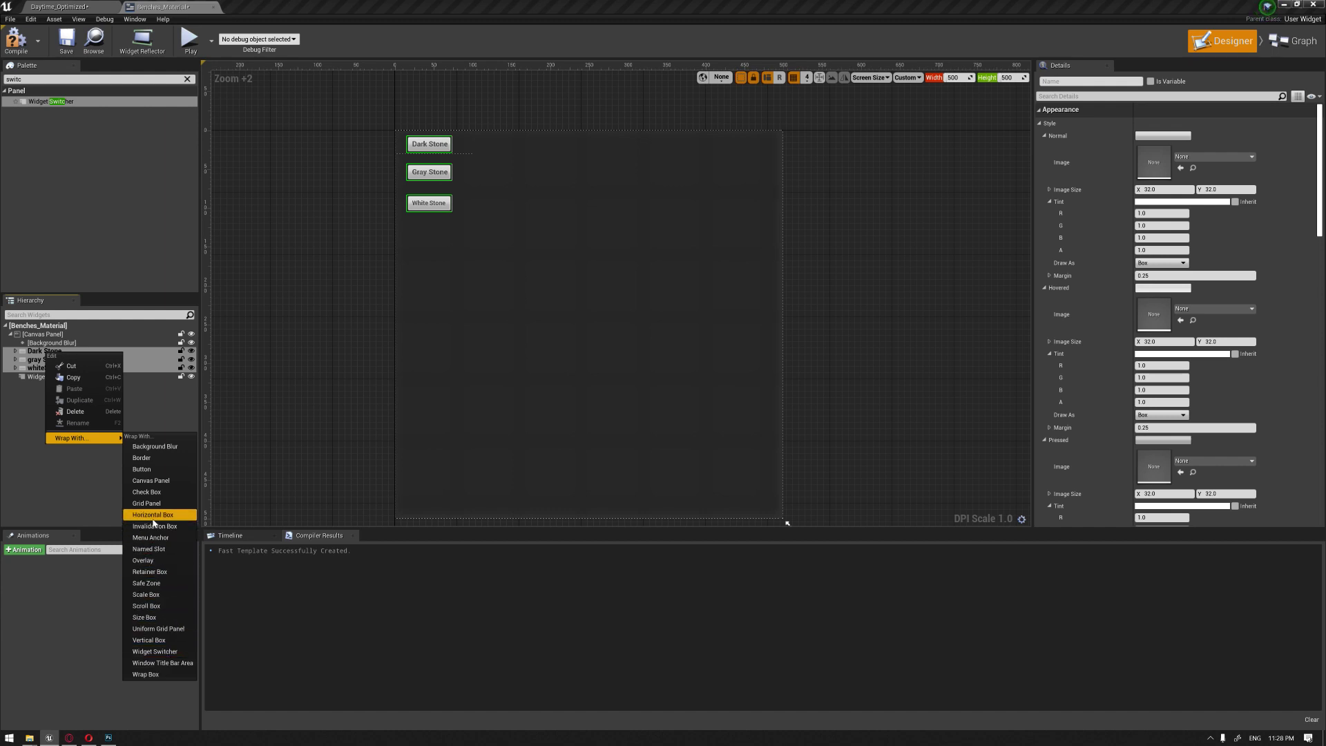
{"action": "left_click", "coordinate": [157, 480]}
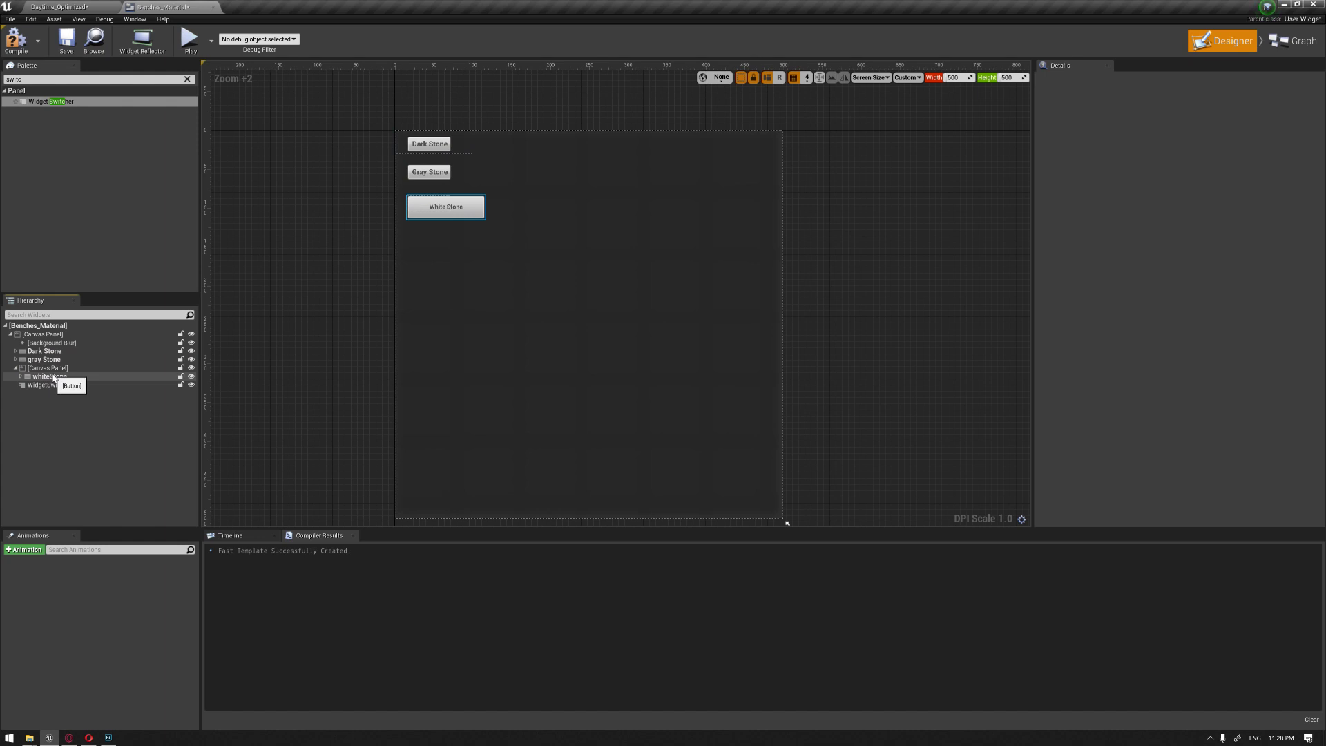
- Nest gray Stone and Dark Stone inside the inner canvas panel in the Hierarchy
{"action": "left_click", "coordinate": [43, 360]}
{"action": "left_click_drag", "start_coordinate": [42, 364], "coordinate": [44, 377]}
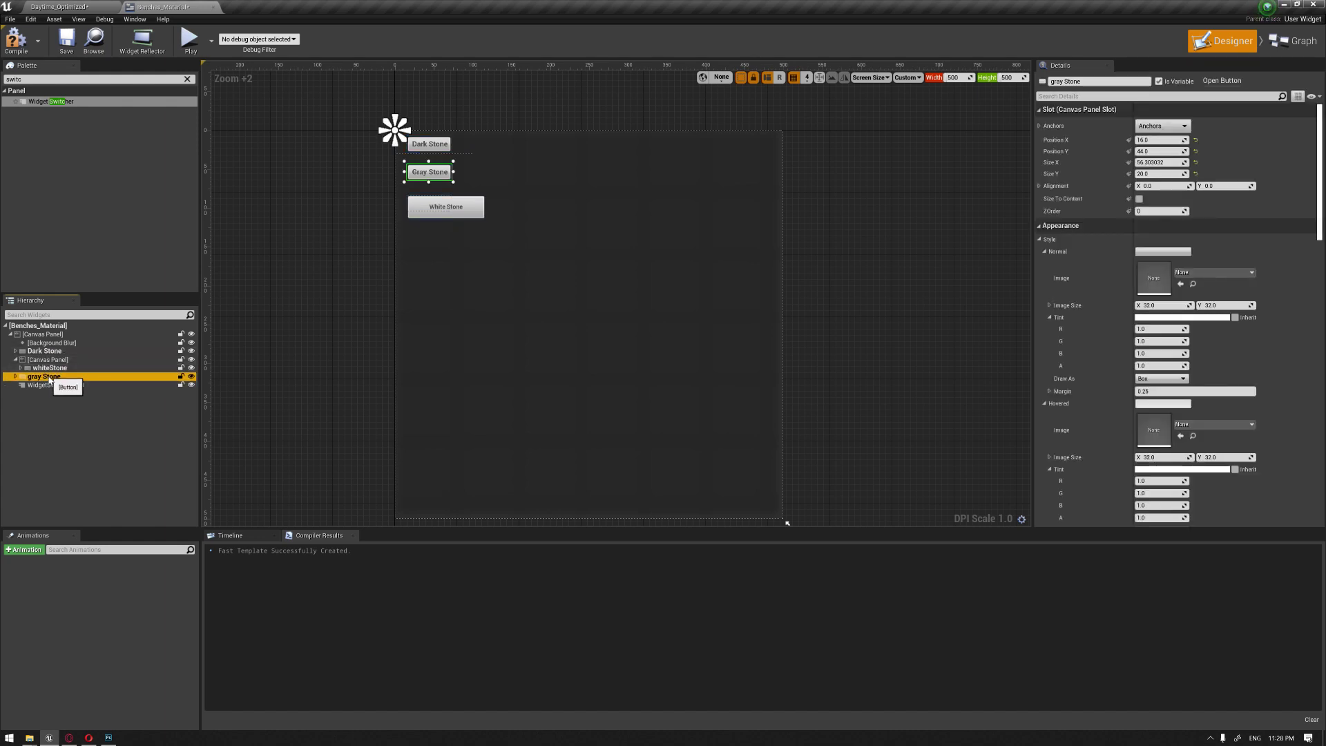
{"action": "mouse_move", "coordinate": [50, 376]}
{"action": "left_mouse_down"}
{"action": "mouse_move", "coordinate": [44, 359]}
{"action": "mouse_move", "coordinate": [45, 377]}
{"action": "left_mouse_up"}
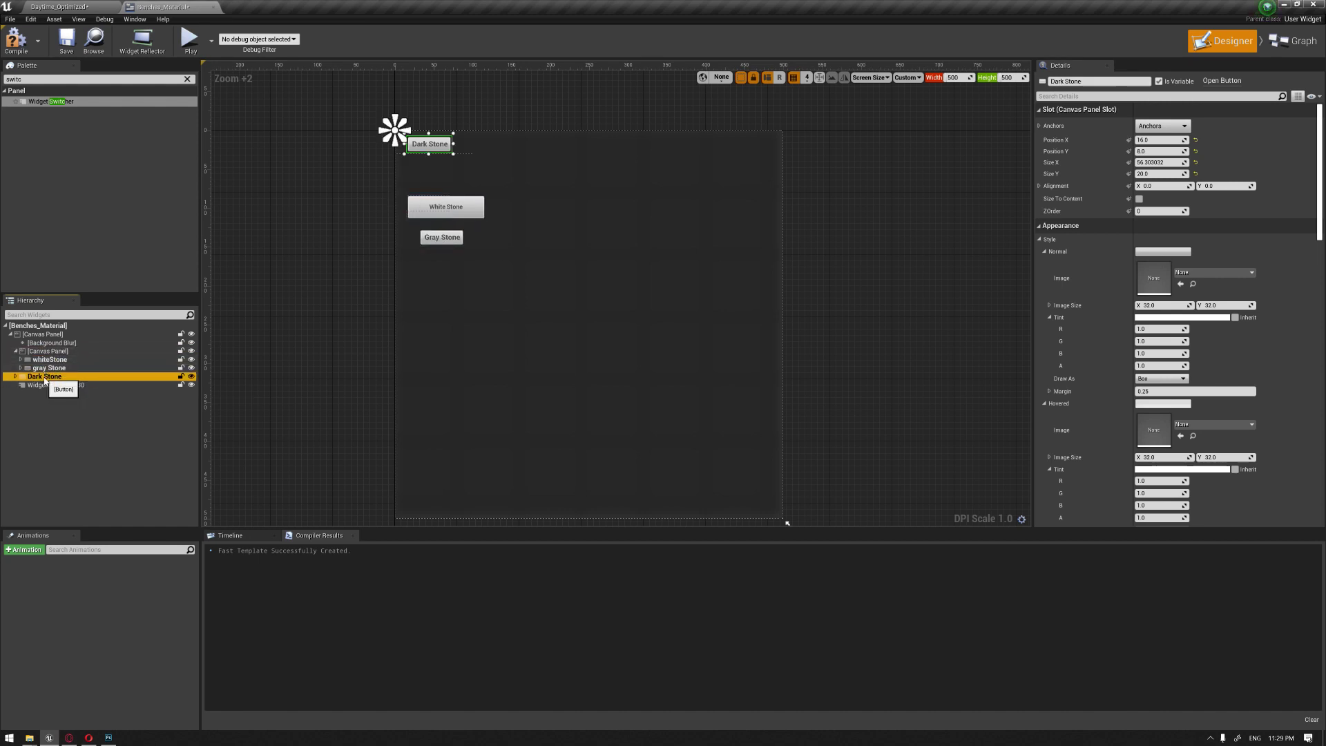
{"action": "left_click_drag", "start_coordinate": [45, 377], "coordinate": [46, 377]}
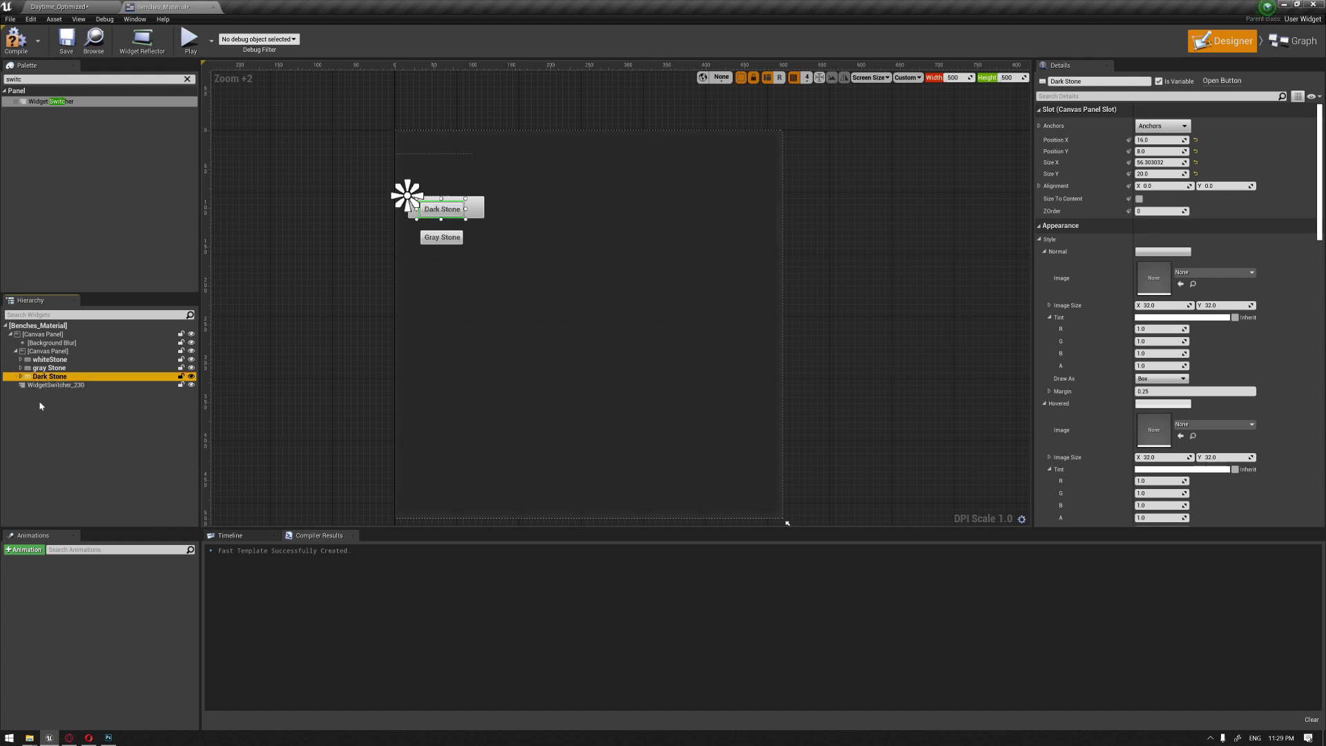
{"action": "left_click", "coordinate": [47, 376]}
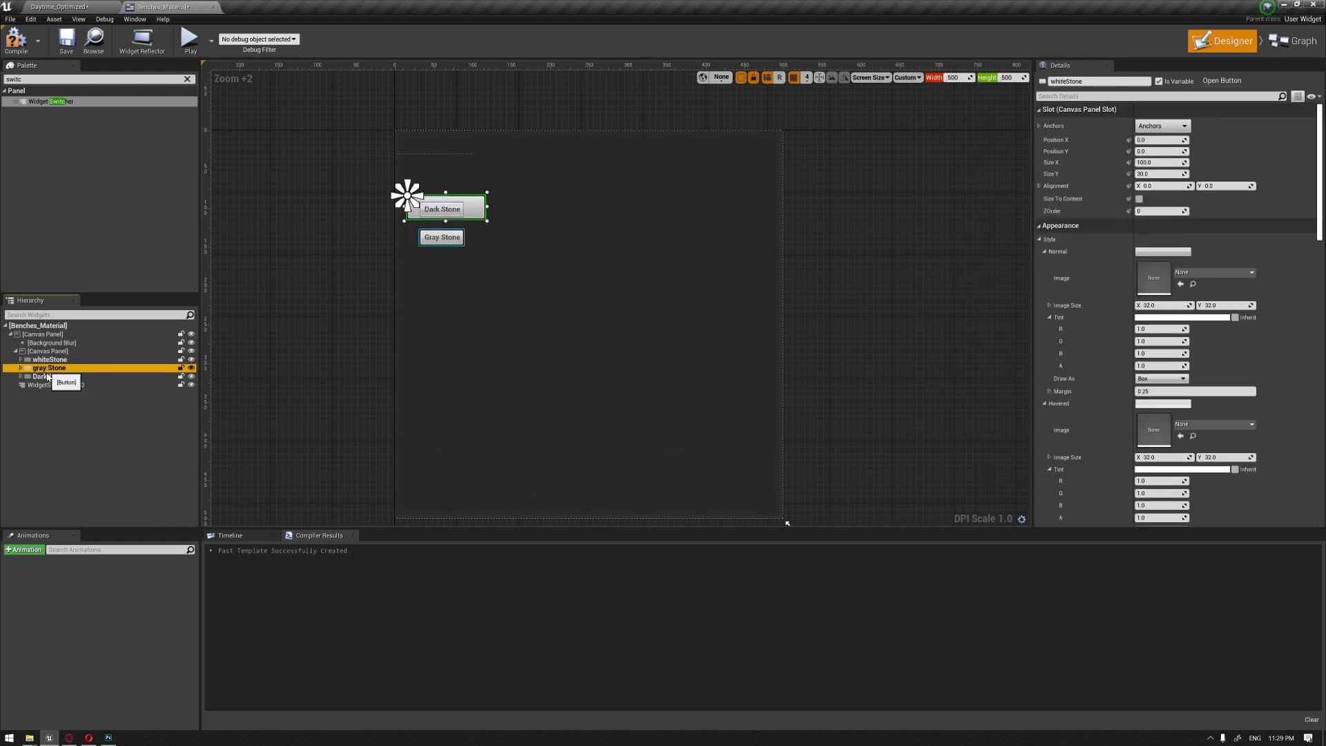
{"action": "left_click", "coordinate": [48, 351]}
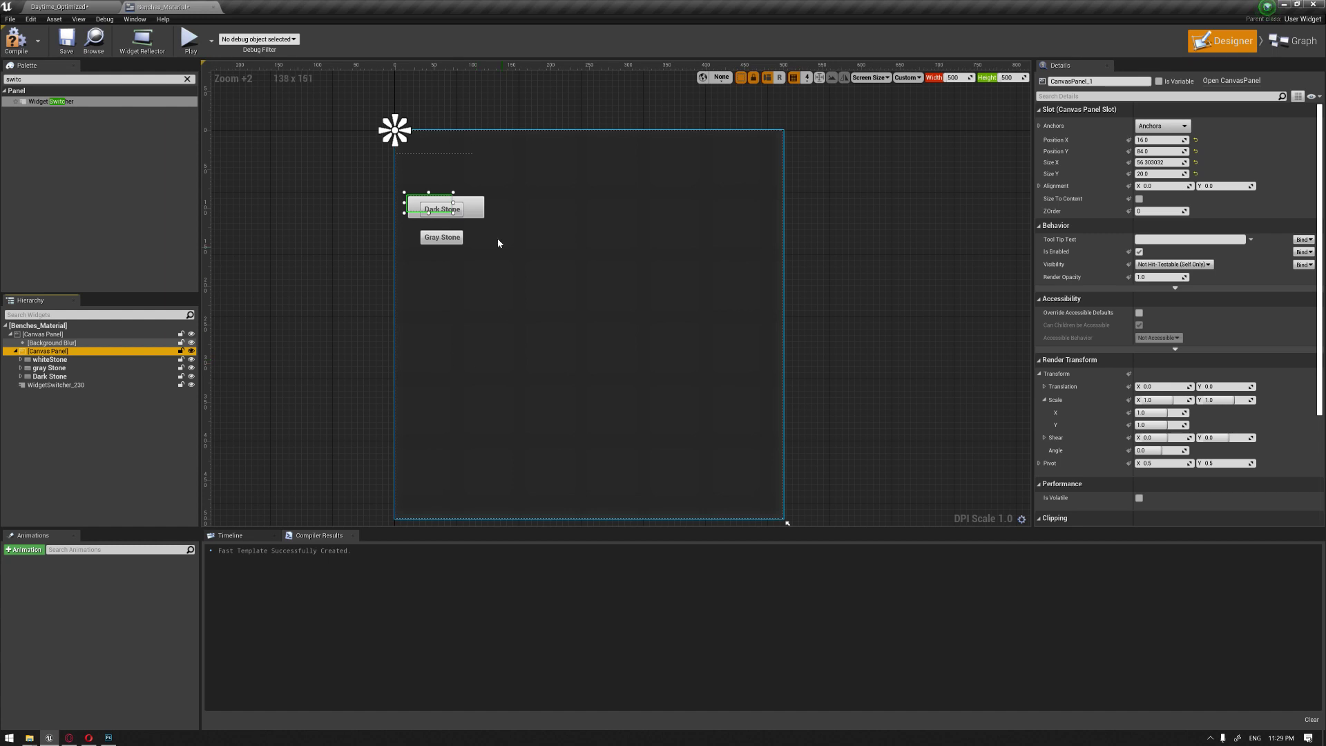
- Enlarge the inner panel, move it to 100,44, and stack White, Gray and Dark Stone buttons vertically
{"action": "left_click_drag", "start_coordinate": [453, 212], "coordinate": [657, 459]}
{"action": "left_click_drag", "start_coordinate": [583, 394], "coordinate": [653, 329]}
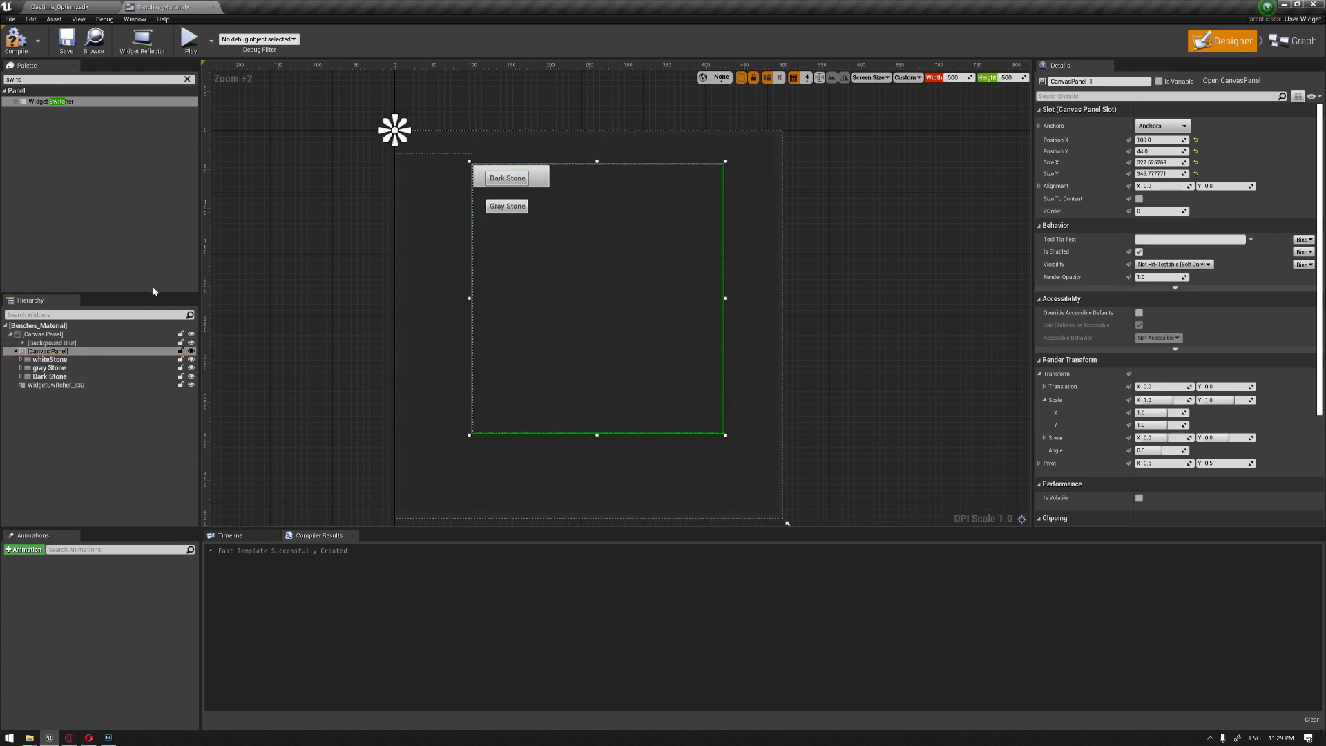
{"action": "left_click", "coordinate": [50, 359]}
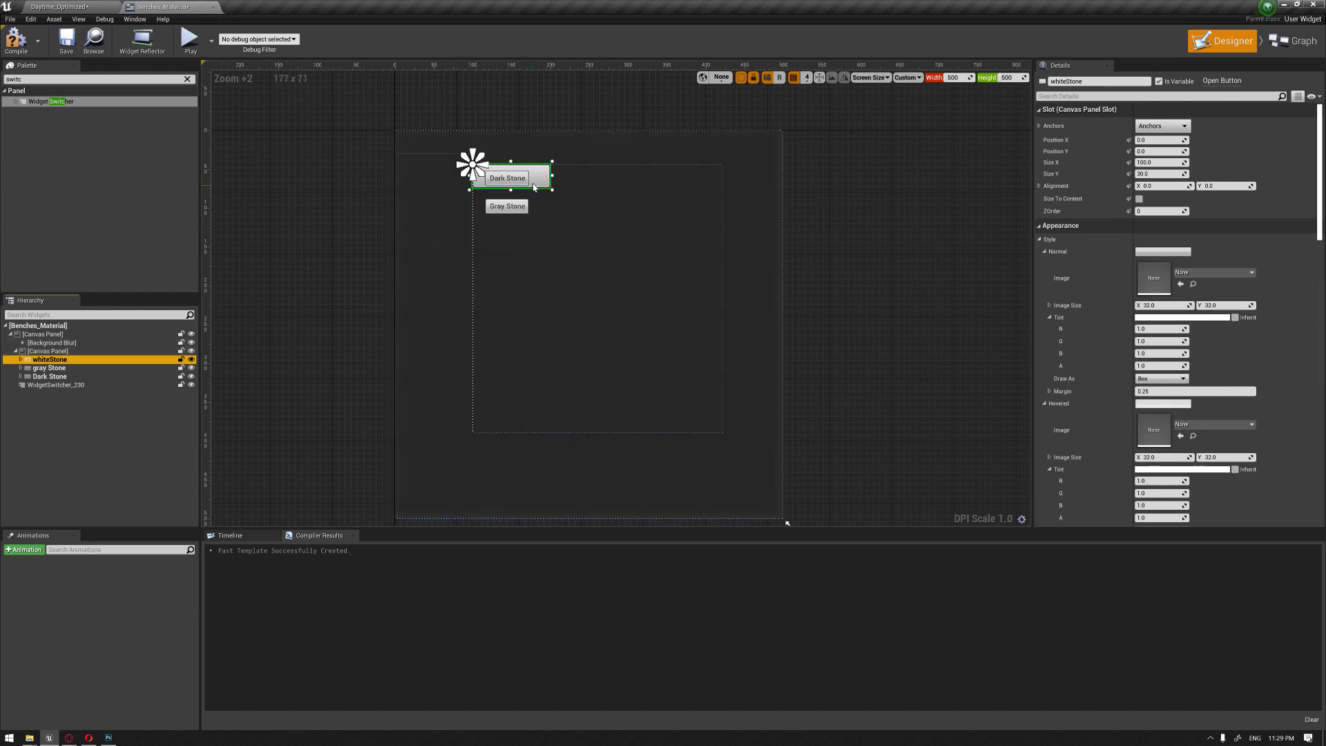
{"action": "left_click_drag", "start_coordinate": [534, 187], "coordinate": [654, 230]}
{"action": "left_click", "coordinate": [507, 206]}
{"action": "left_click", "coordinate": [596, 213]}
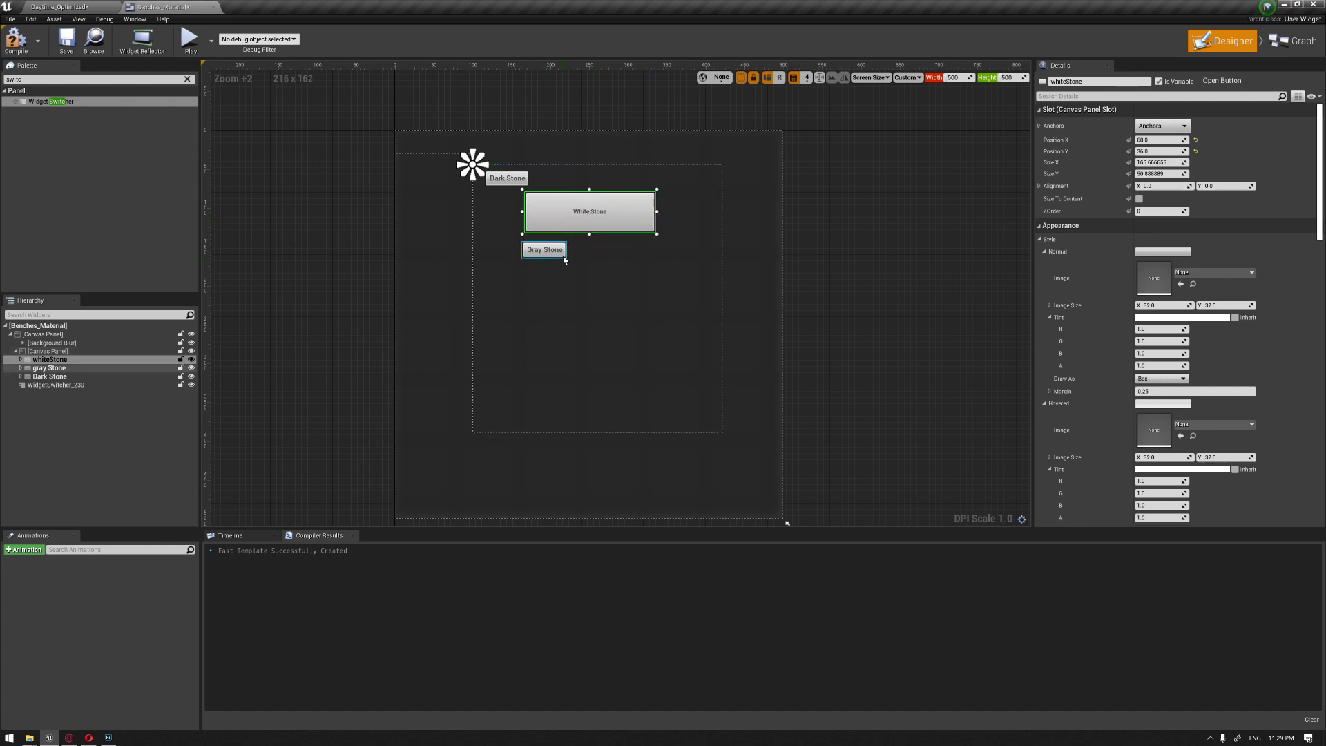
{"action": "left_click", "coordinate": [566, 258]}
{"action": "left_click_drag", "start_coordinate": [569, 260], "coordinate": [632, 281]}
{"action": "left_click", "coordinate": [507, 178]}
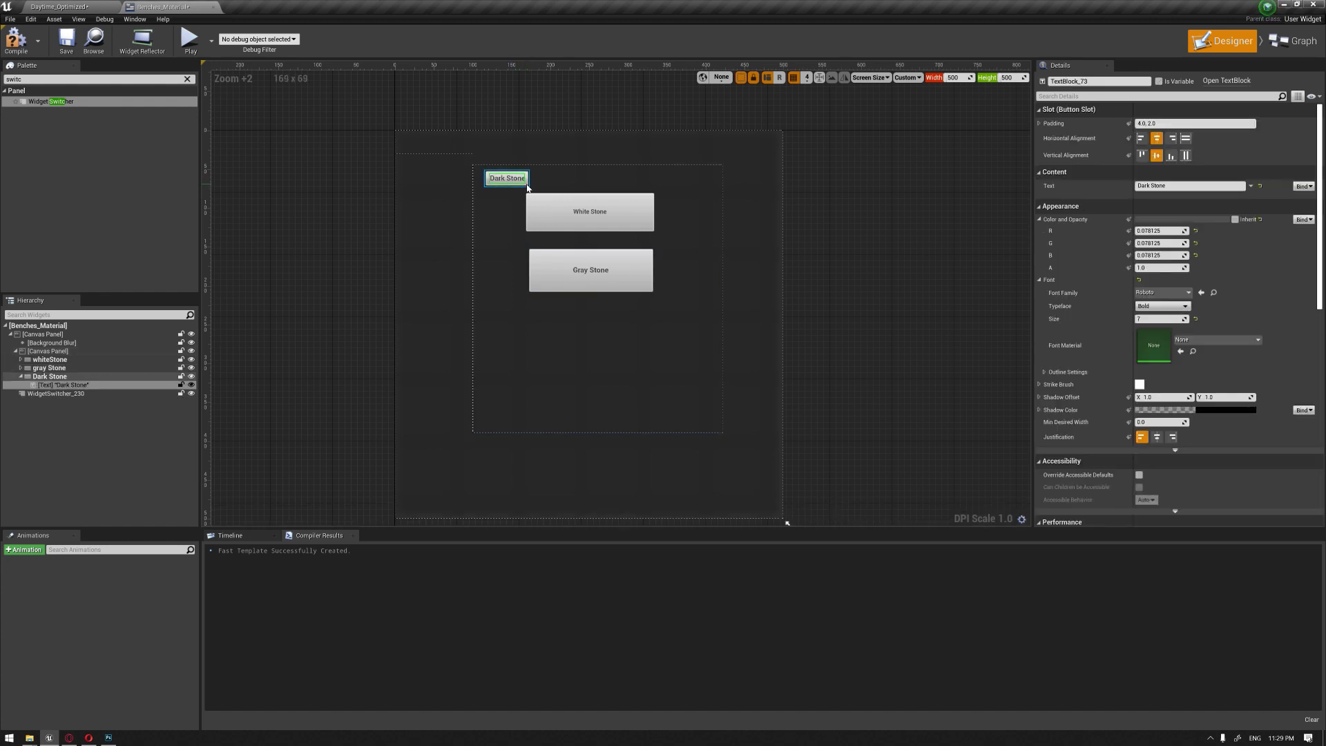
{"action": "left_click_drag", "start_coordinate": [529, 181], "coordinate": [653, 304]}
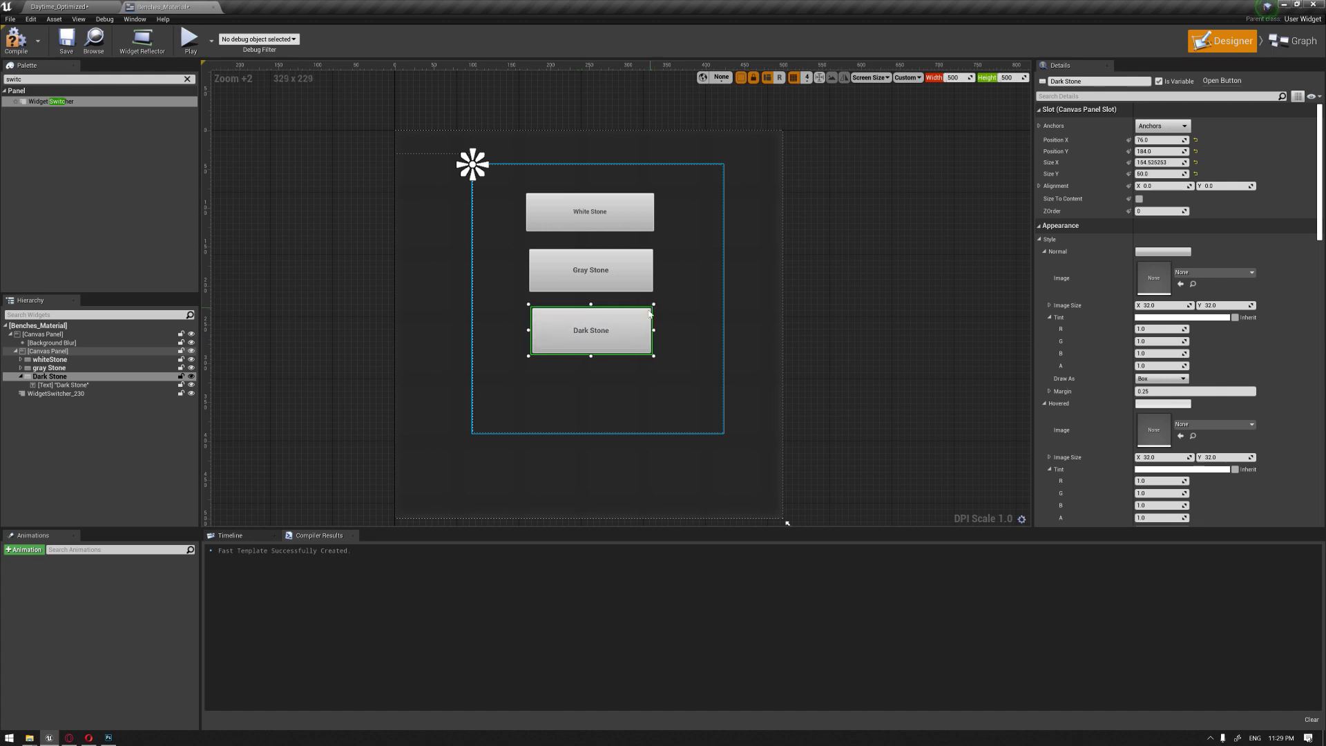
- Set the White Stone label's font size to 20 after trying 50, 30 and 25
{"action": "left_click", "coordinate": [590, 211]}
{"action": "left_click", "coordinate": [1145, 319]}
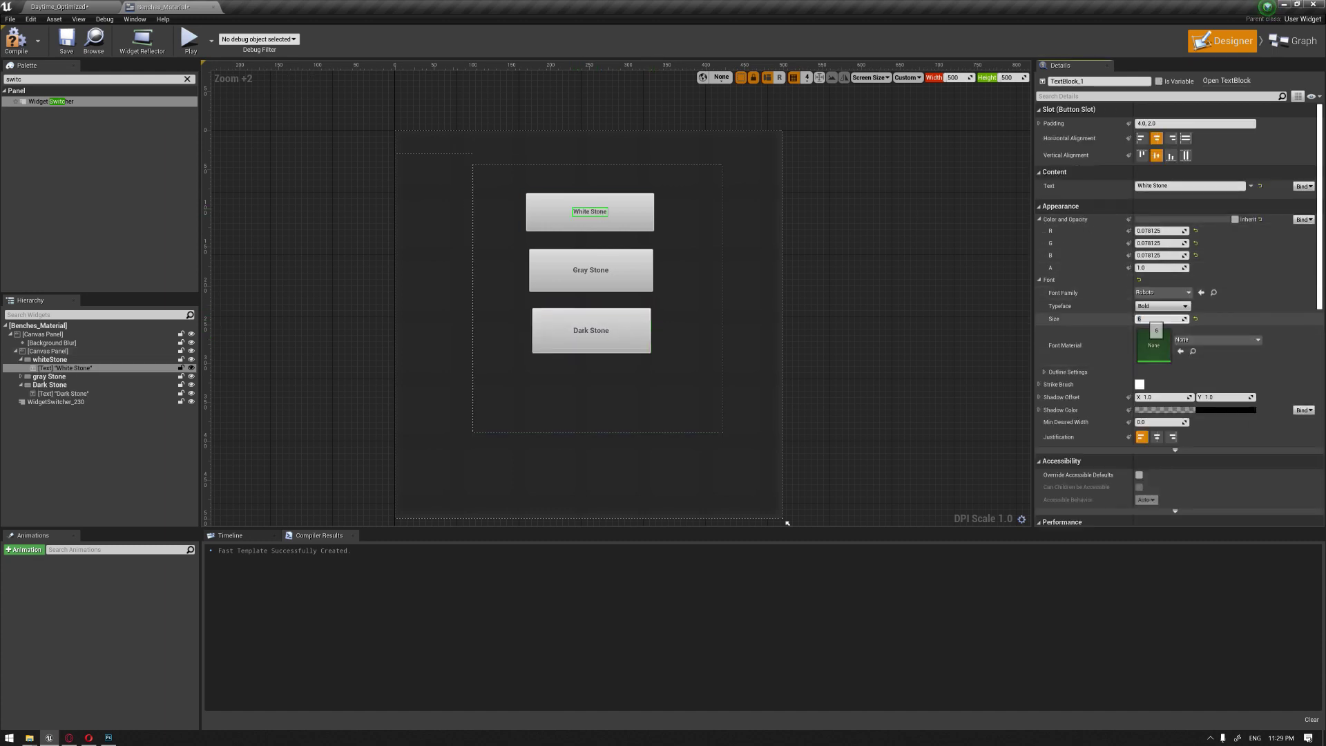
{"action": "key", "text": "Return"}
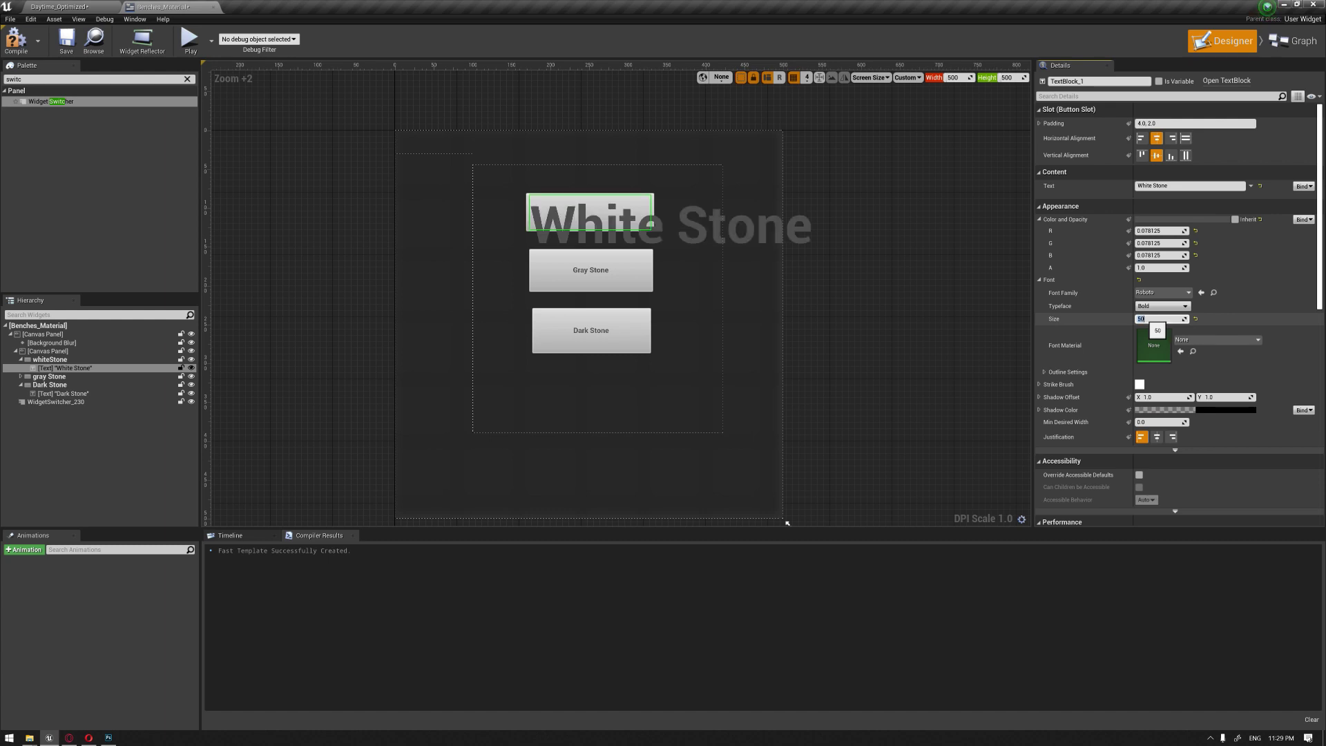
{"action": "type", "text": "30"}
{"action": "key", "text": "Return"}
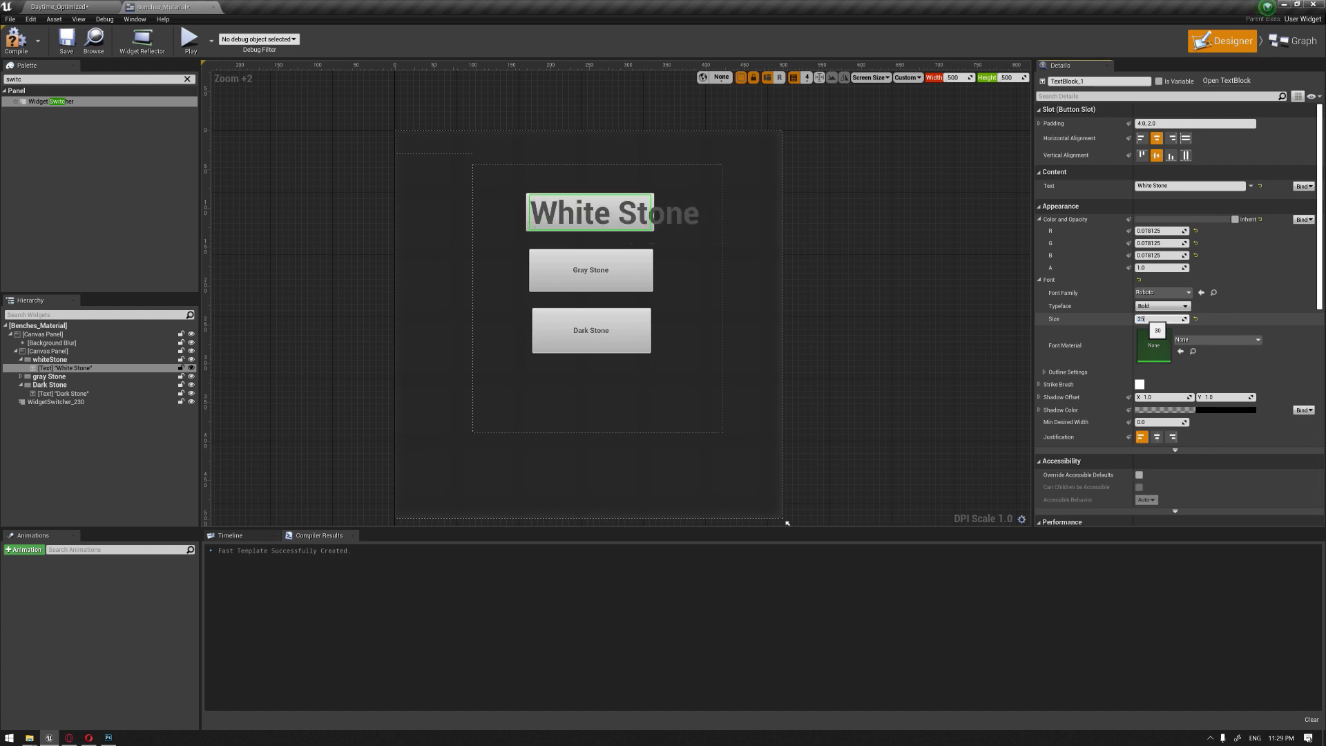
{"action": "type", "text": "25"}
{"action": "key", "text": "Return"}
{"action": "type", "text": "20"}
{"action": "key", "text": "Return"}
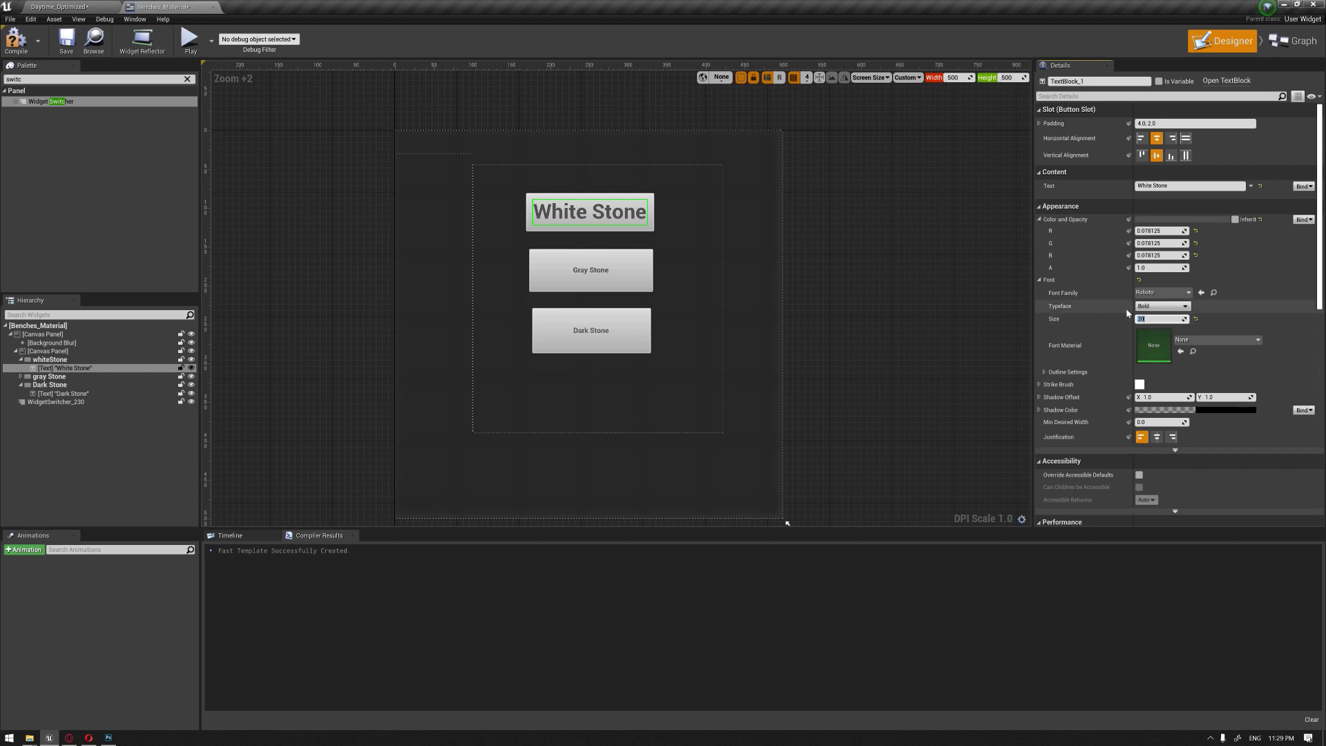
- Enlarge the Gray Stone label font and set the Dark Stone label font size to 20
{"action": "left_click", "coordinate": [595, 270]}
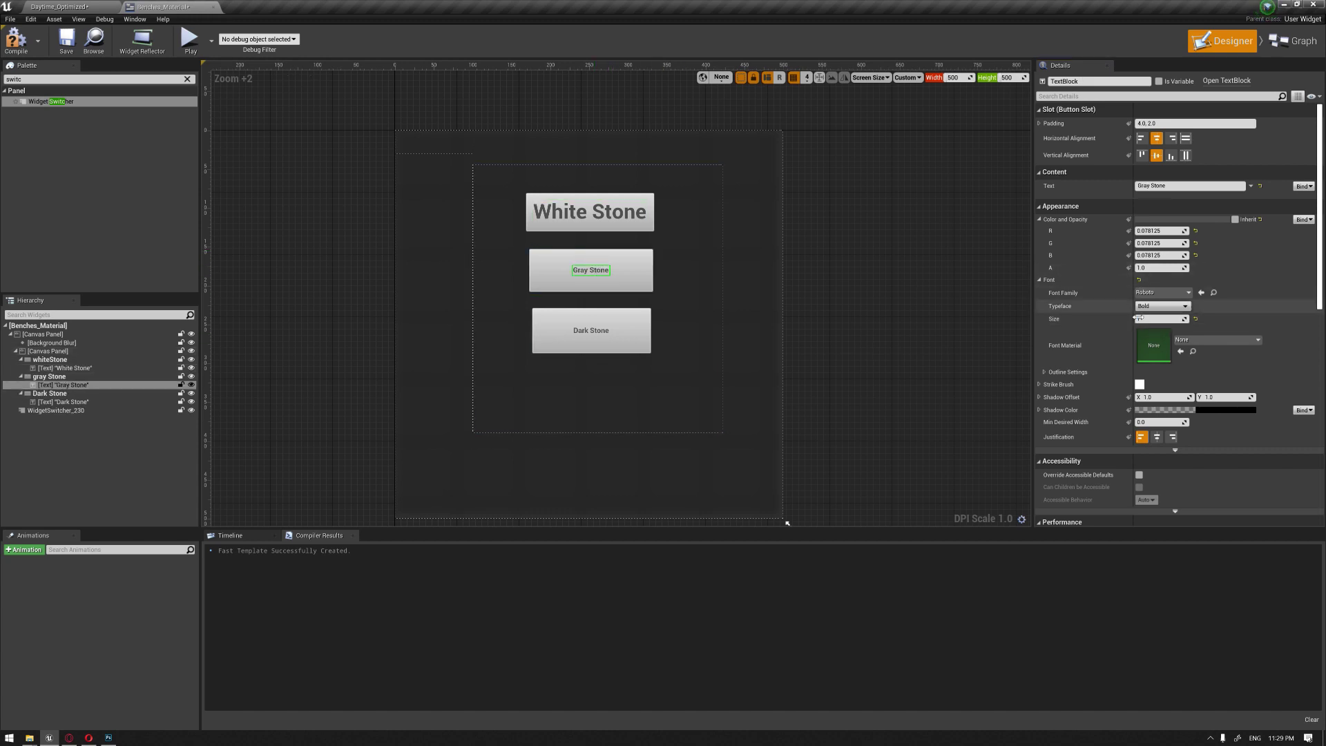
{"action": "left_click", "coordinate": [1161, 318]}
{"action": "type", "text": "7"}
{"action": "key", "text": "Return"}
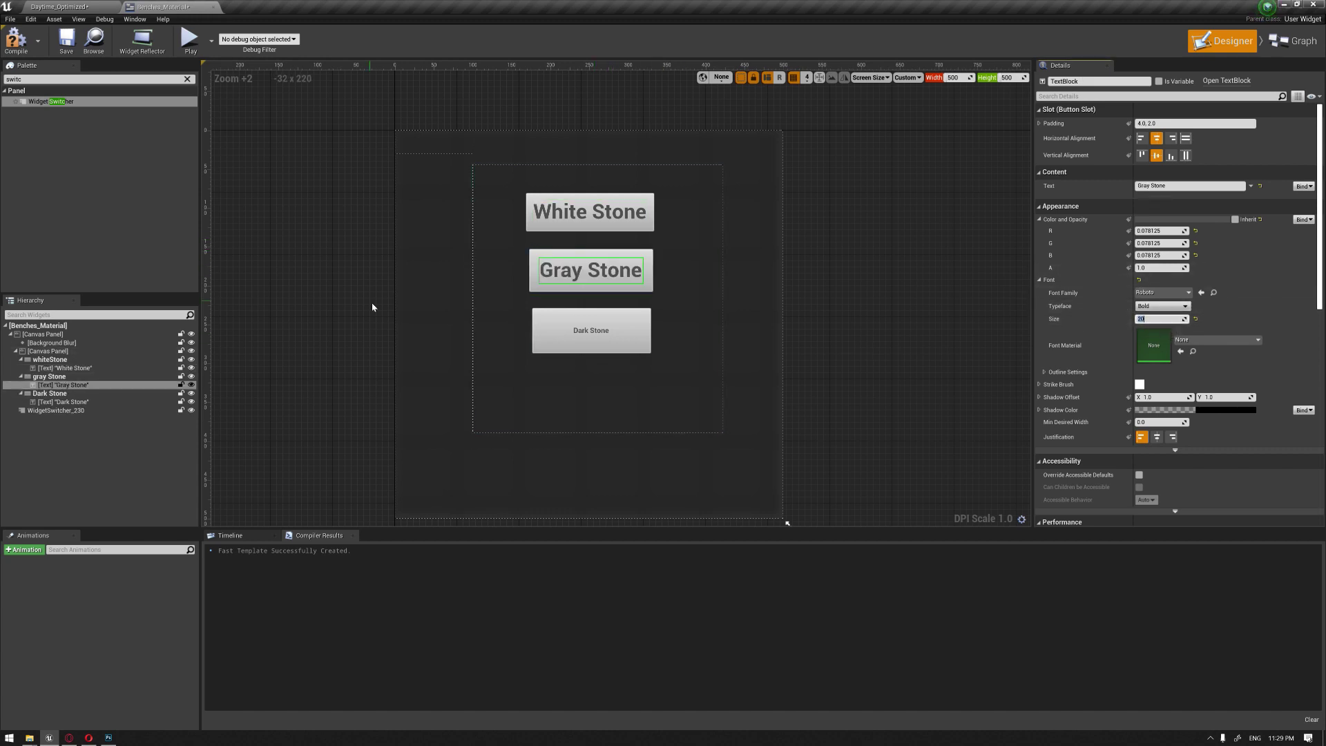
{"action": "left_click", "coordinate": [592, 330]}
{"action": "left_click", "coordinate": [1150, 319]}
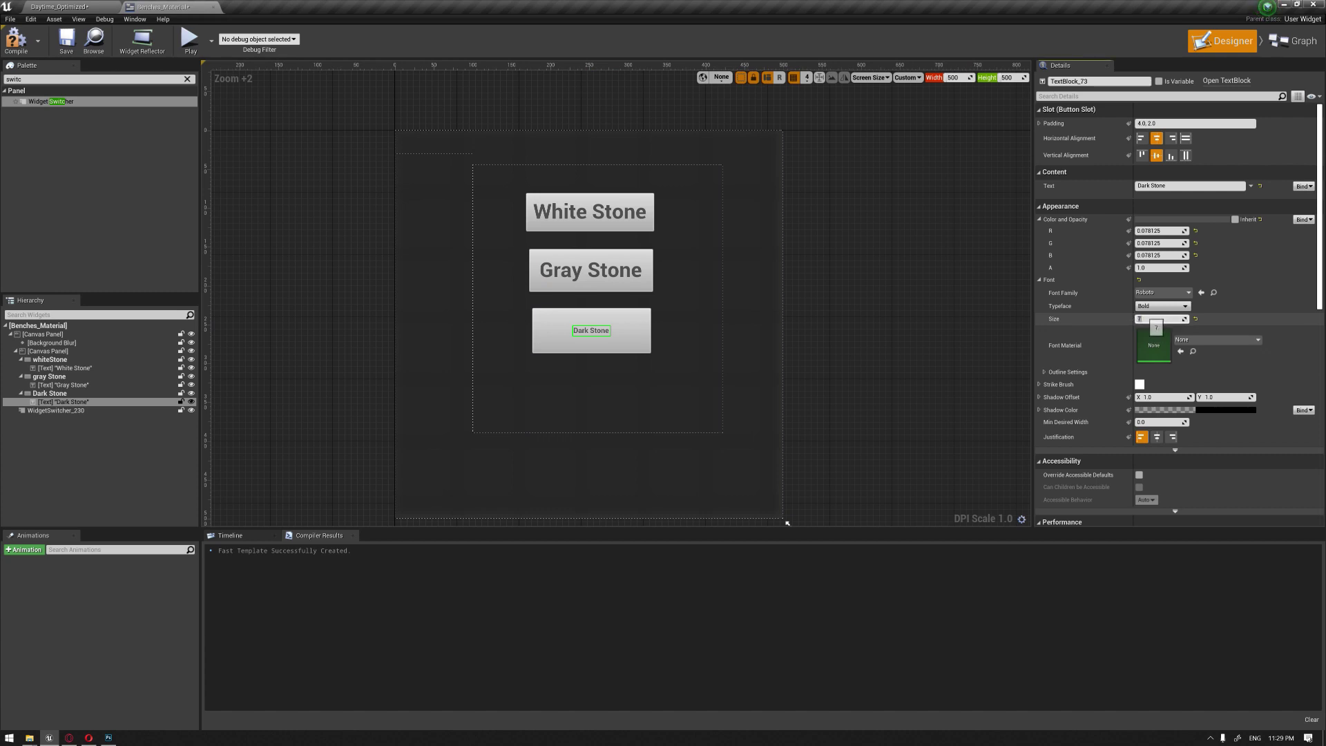
{"action": "type", "text": "20"}
{"action": "key", "text": "Return"}
{"action": "left_click", "coordinate": [805, 278]}
- Drag the inner canvas panel holding the three Stone buttons onto WidgetSwitcher_230 in the Hierarchy
{"action": "right_click_drag", "start_coordinate": [806, 278], "coordinate": [877, 308]}
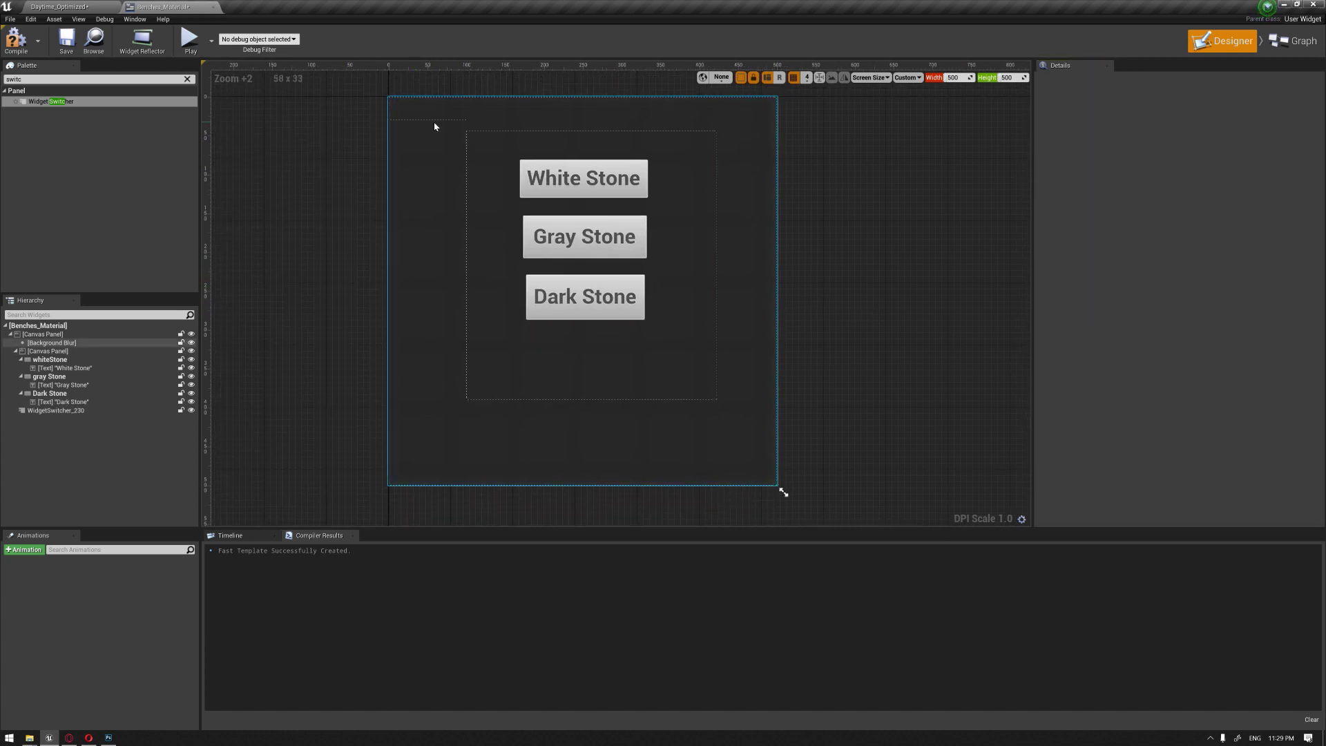
{"action": "left_click", "coordinate": [35, 351]}
{"action": "left_click", "coordinate": [16, 351]}
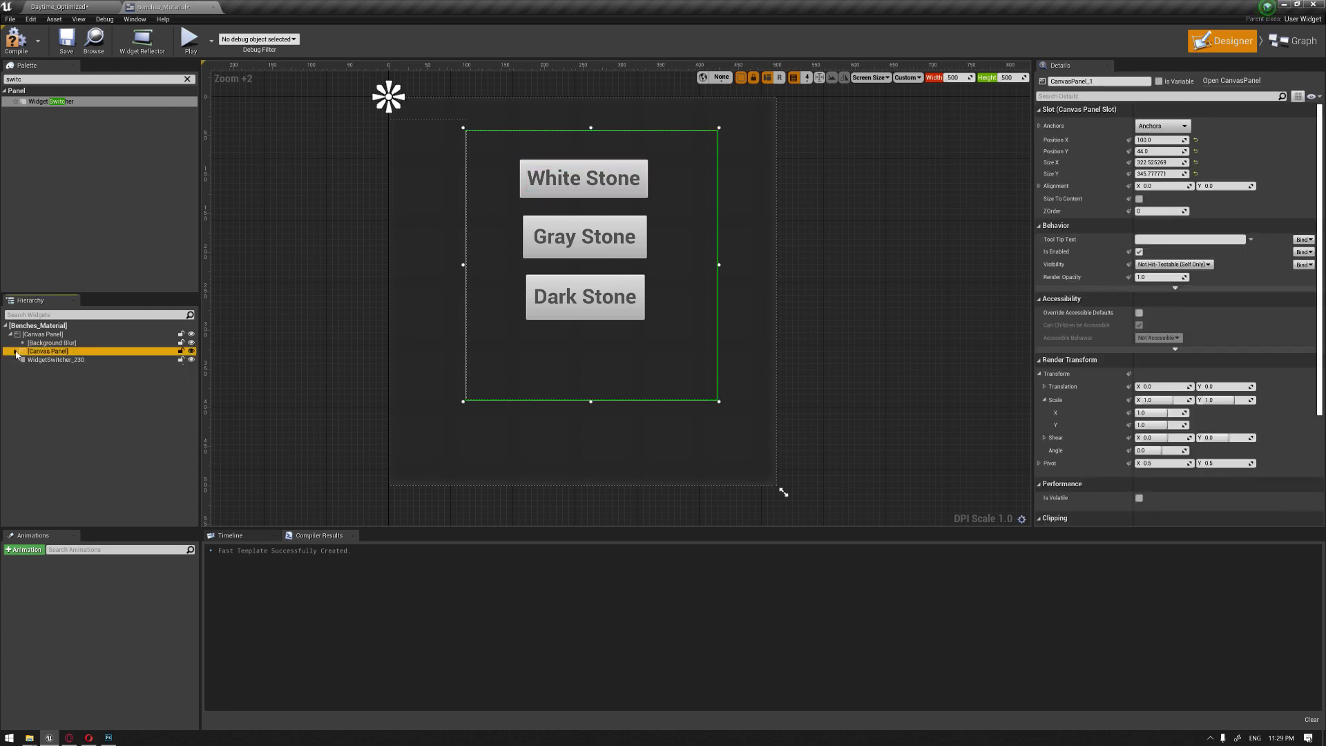
{"action": "left_click", "coordinate": [50, 375]}
{"action": "left_click", "coordinate": [45, 352]}
{"action": "left_click", "coordinate": [45, 354], "text": "ctrl"}
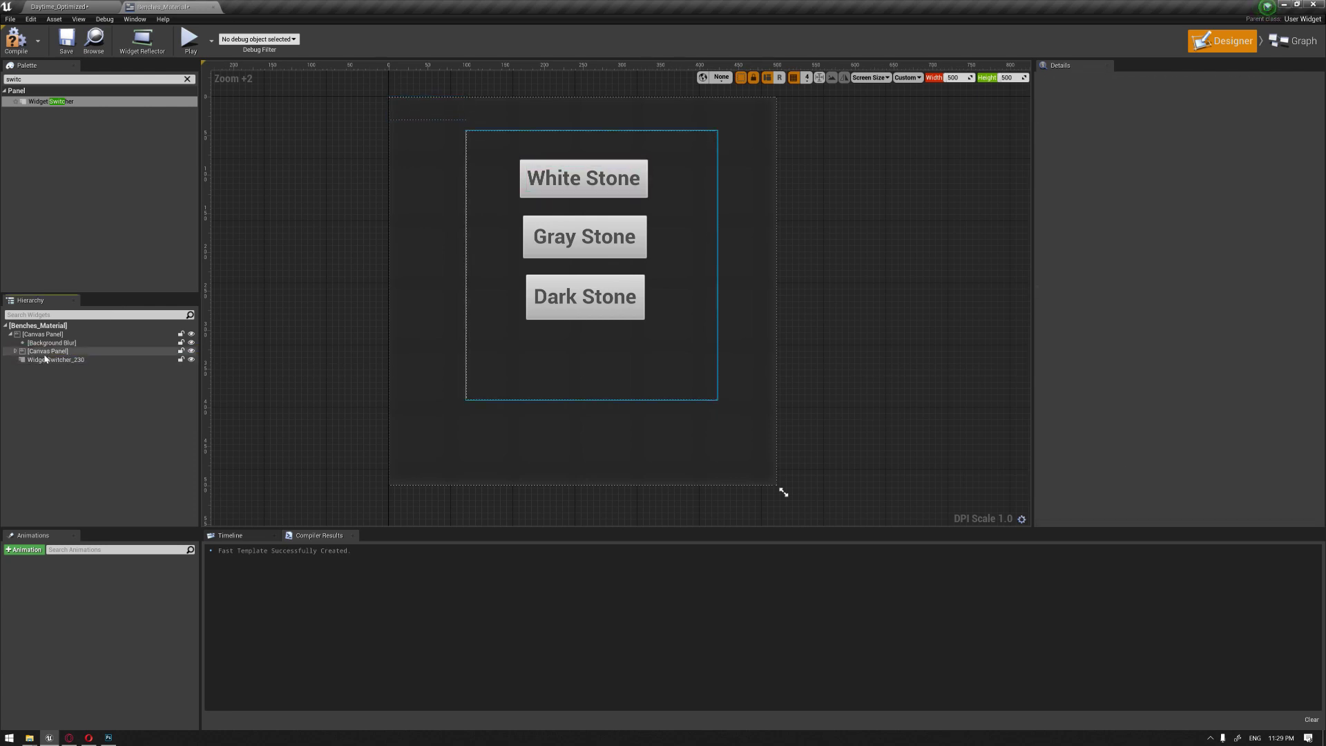
{"action": "left_click_drag", "start_coordinate": [44, 353], "coordinate": [43, 364]}
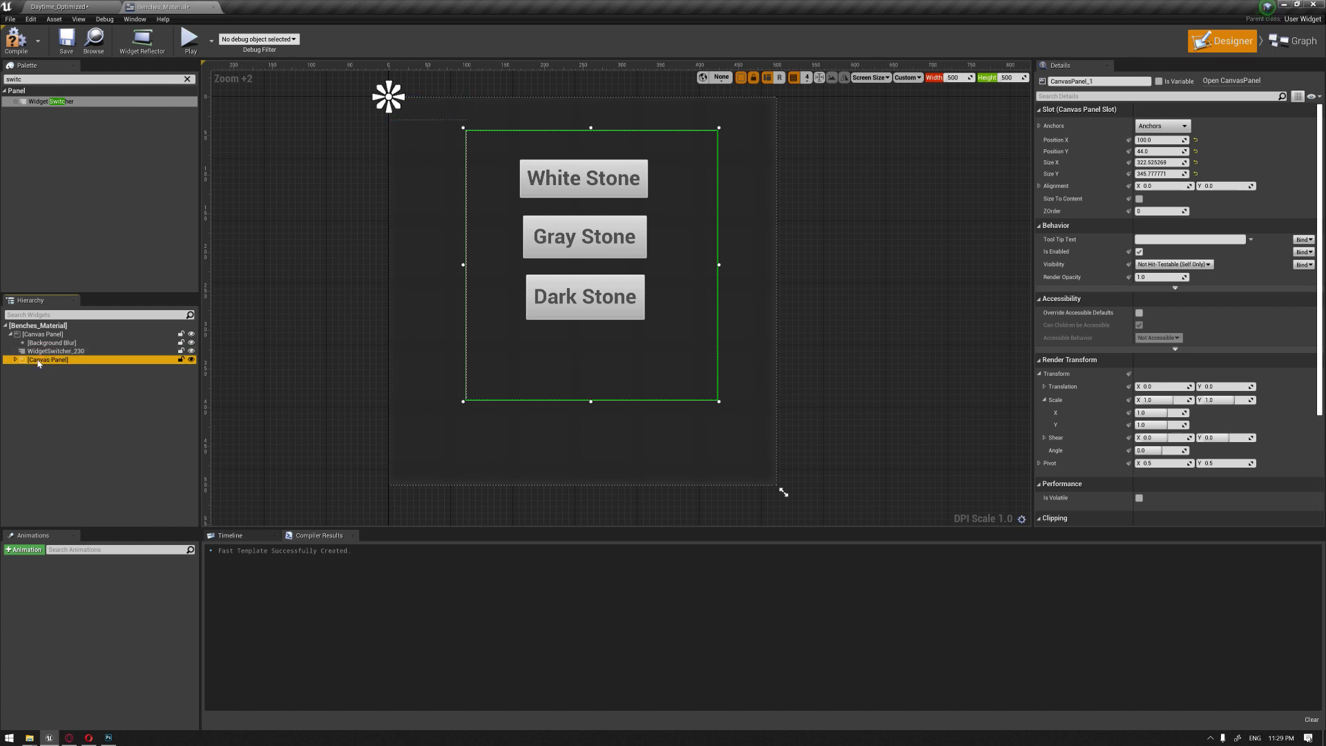
{"action": "left_click", "coordinate": [41, 360]}
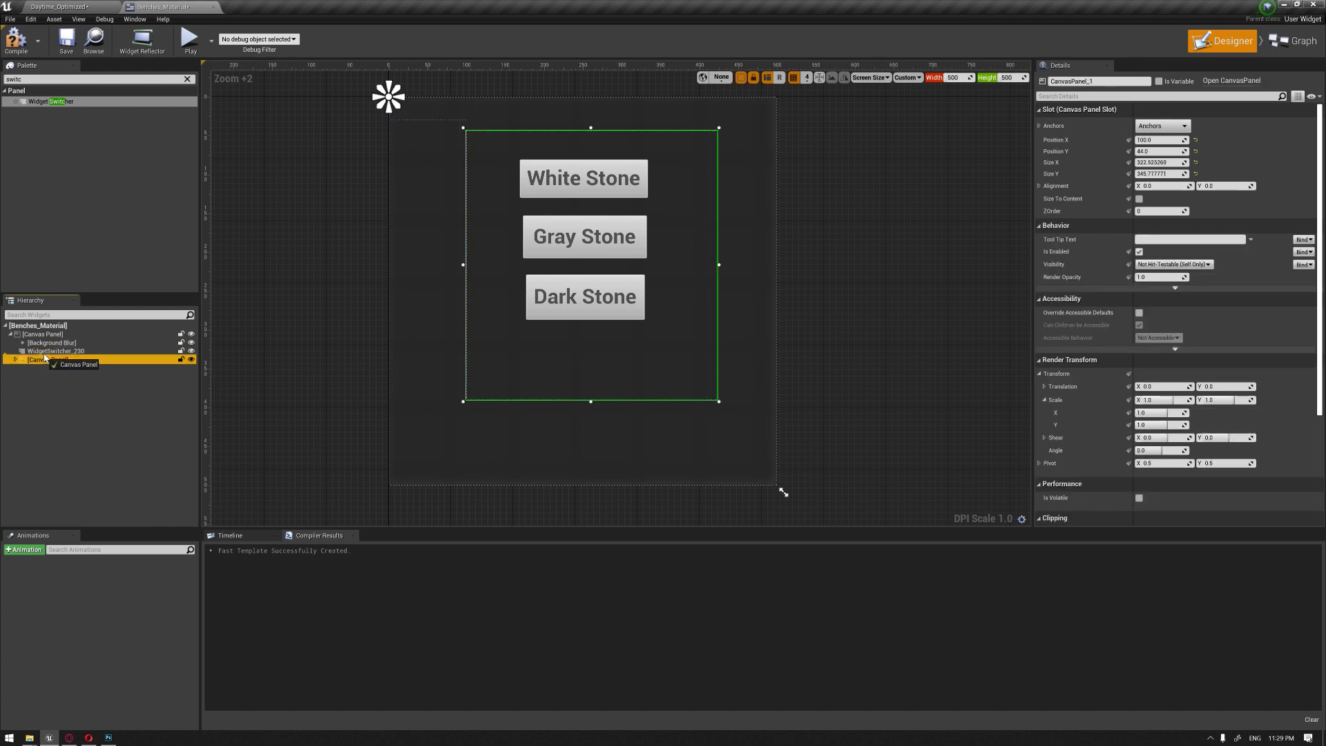
{"action": "left_click_drag", "start_coordinate": [44, 355], "coordinate": [41, 360]}
- Add a Joy Color Wheel from Victory UMG, wrap it in a Canvas Panel, and move it into the switcher
{"action": "left_click", "coordinate": [50, 378]}
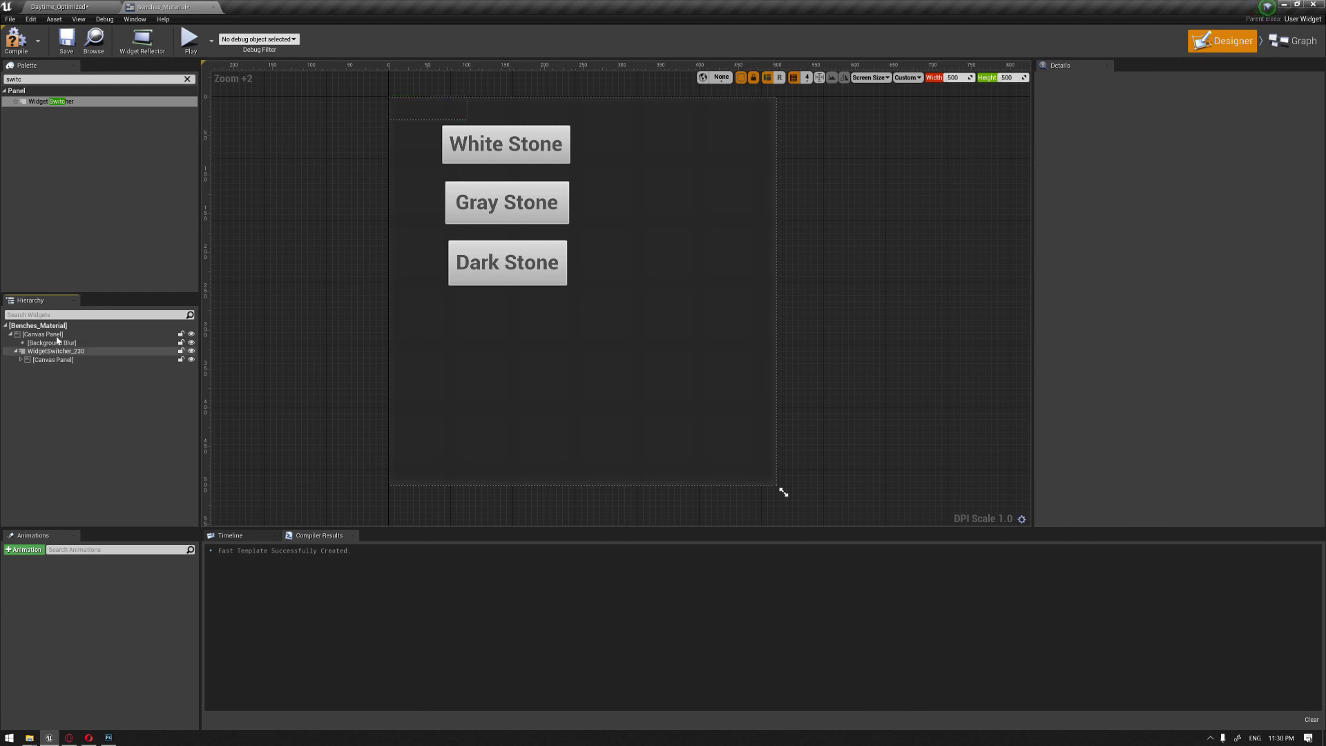
{"action": "left_click", "coordinate": [187, 79]}
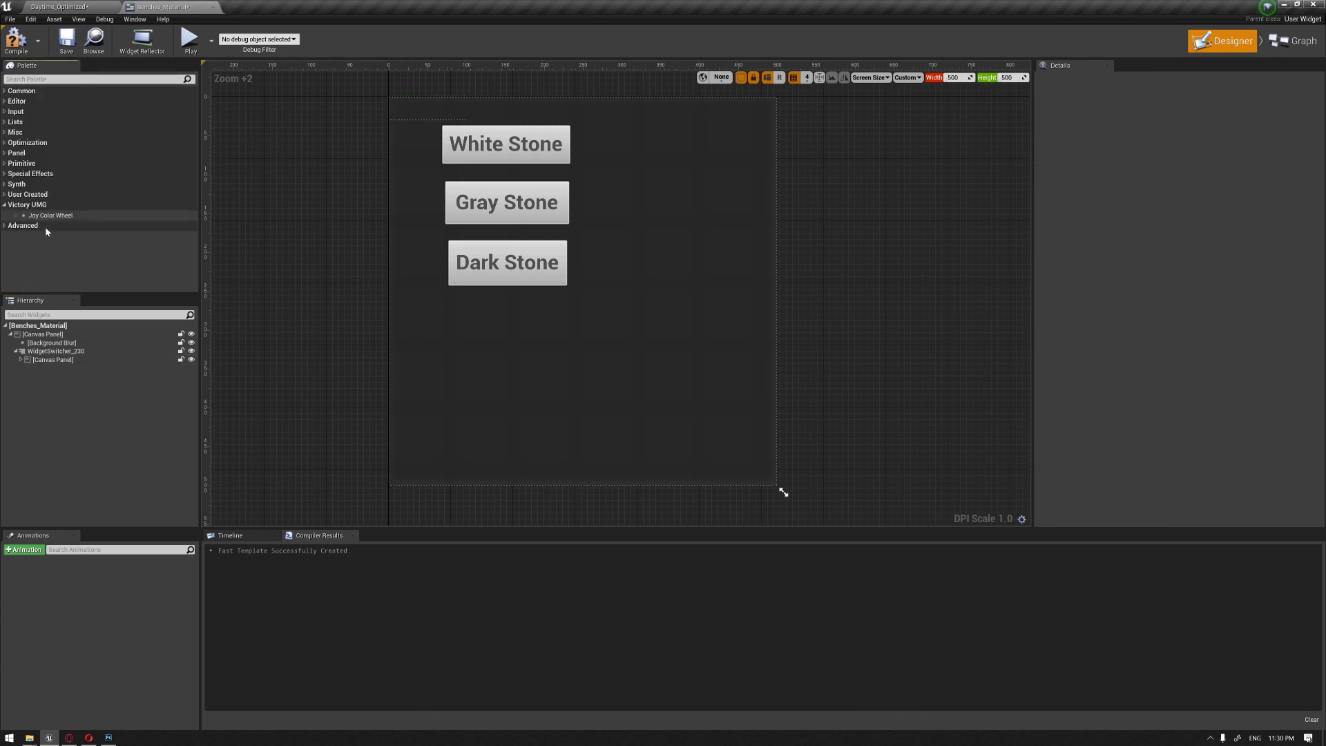
{"action": "left_click", "coordinate": [50, 217]}
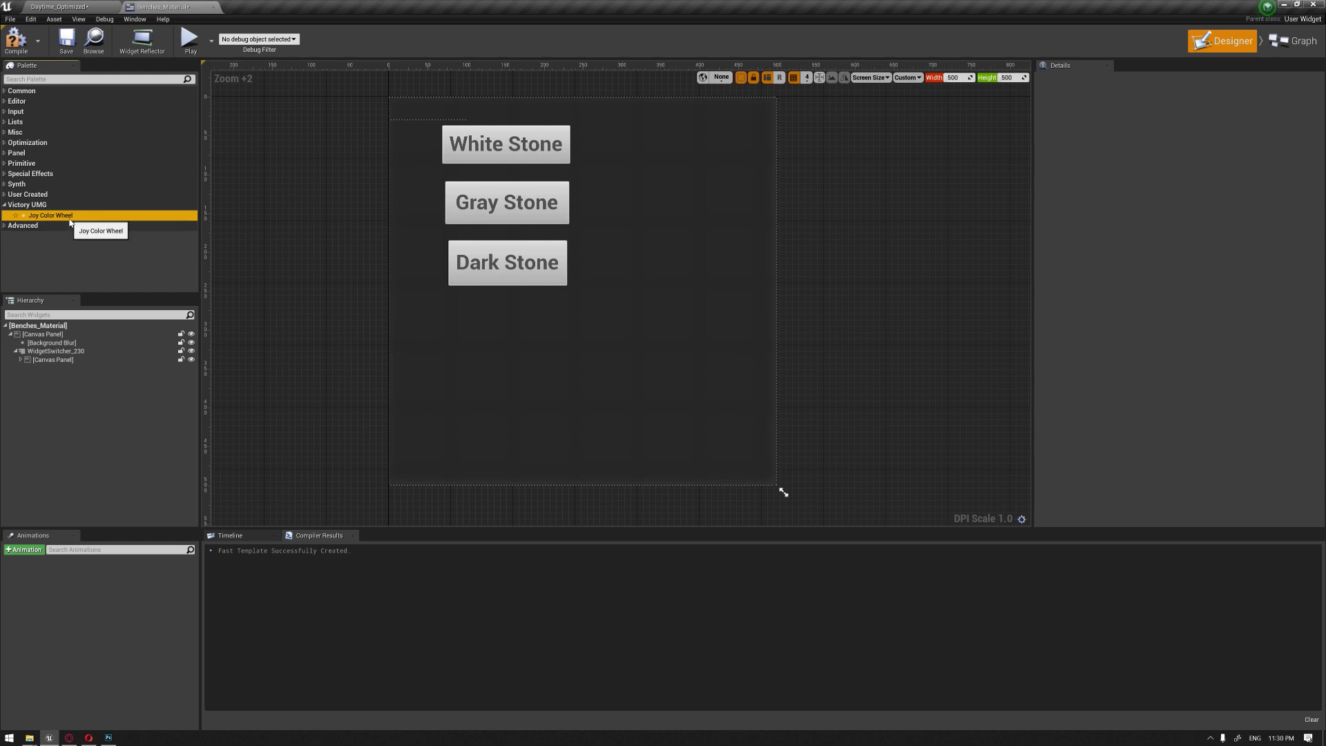
{"action": "left_click_drag", "start_coordinate": [70, 221], "coordinate": [54, 344]}
{"action": "right_click", "coordinate": [54, 344]}
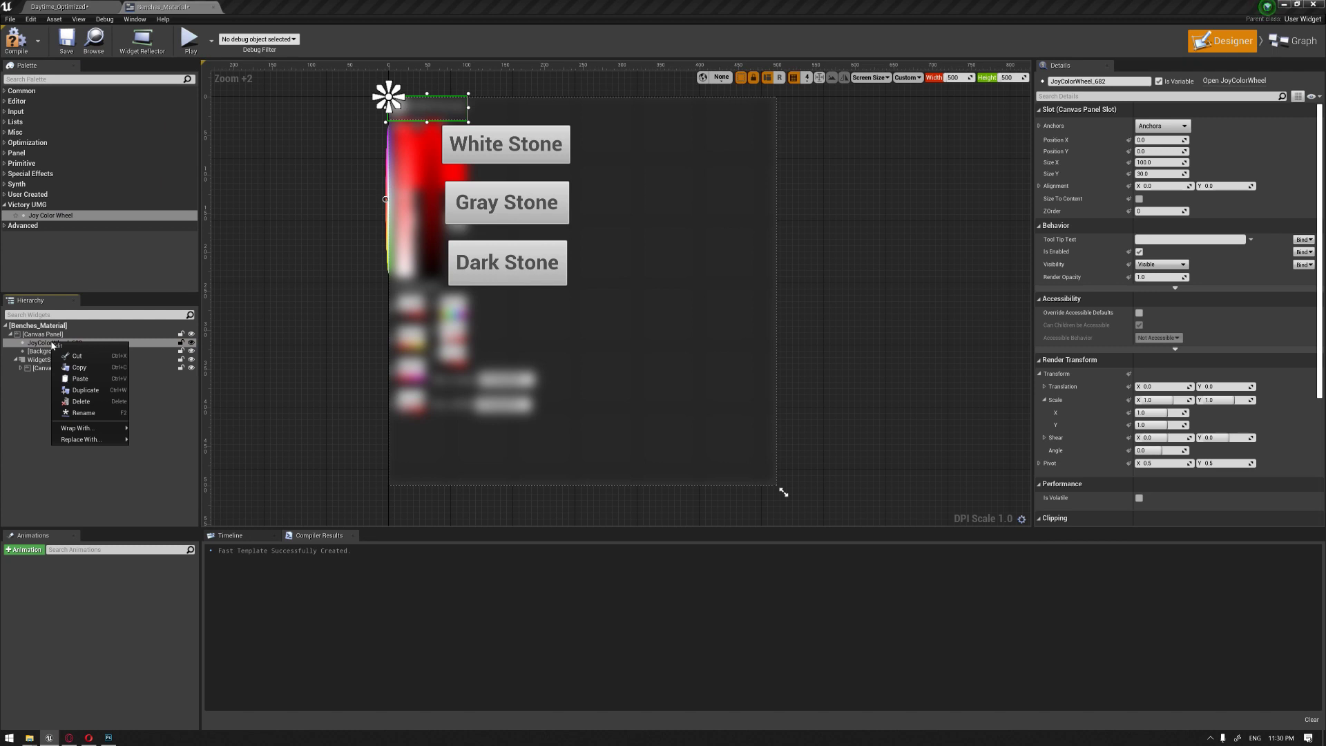
{"action": "mouse_move", "coordinate": [85, 431]}
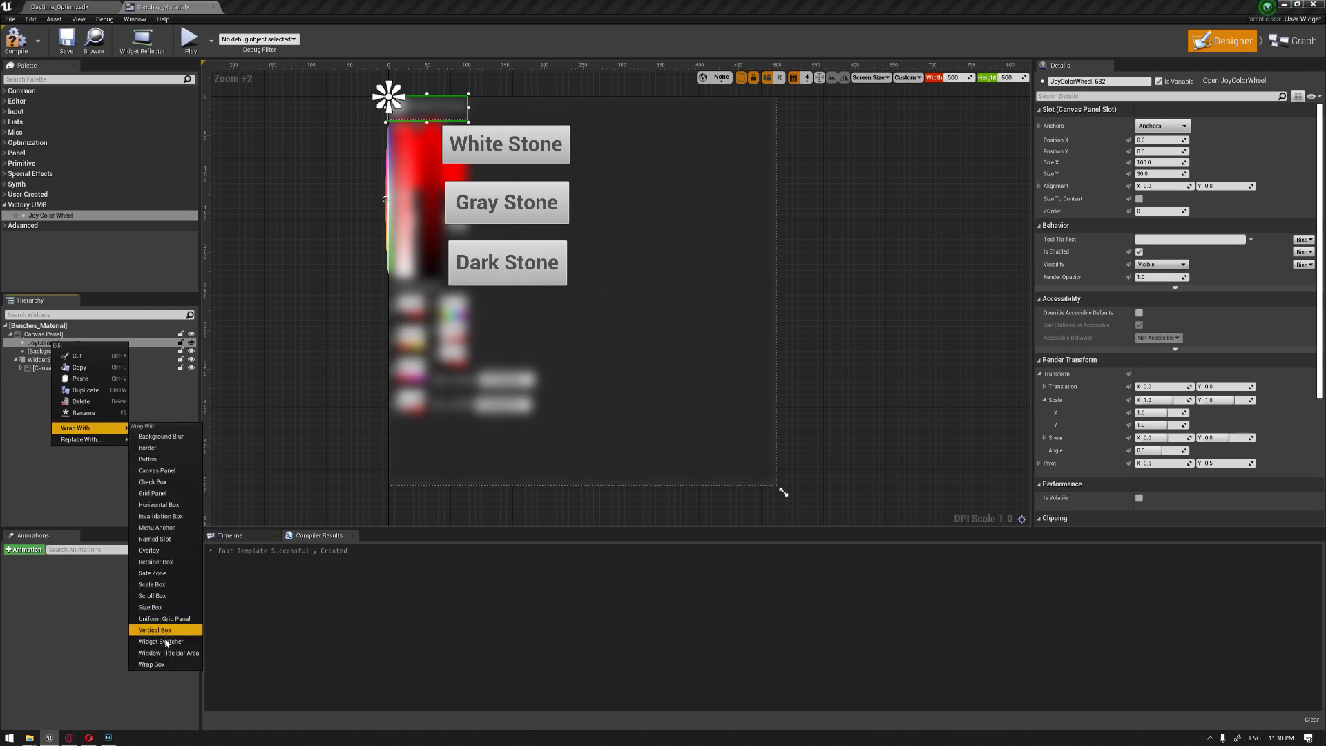
{"action": "left_click", "coordinate": [166, 472]}
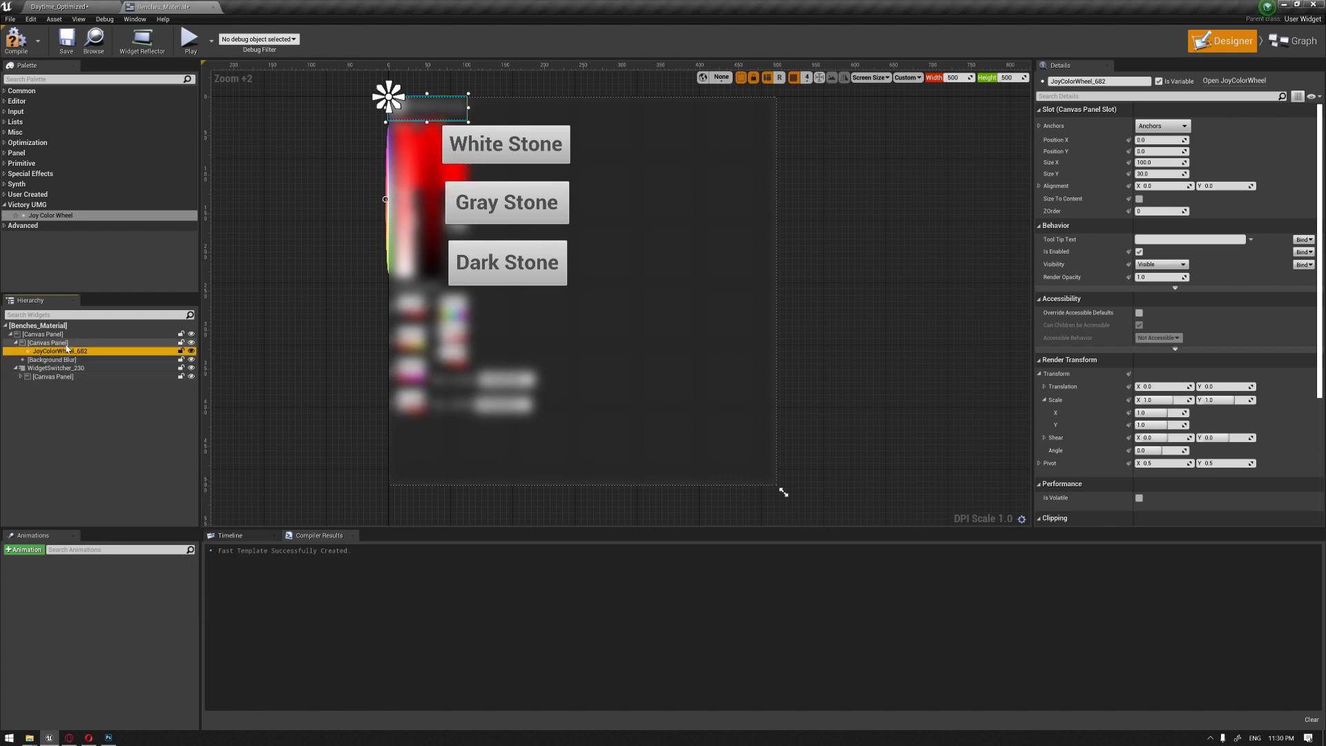
{"action": "left_click_drag", "start_coordinate": [47, 343], "coordinate": [50, 375]}
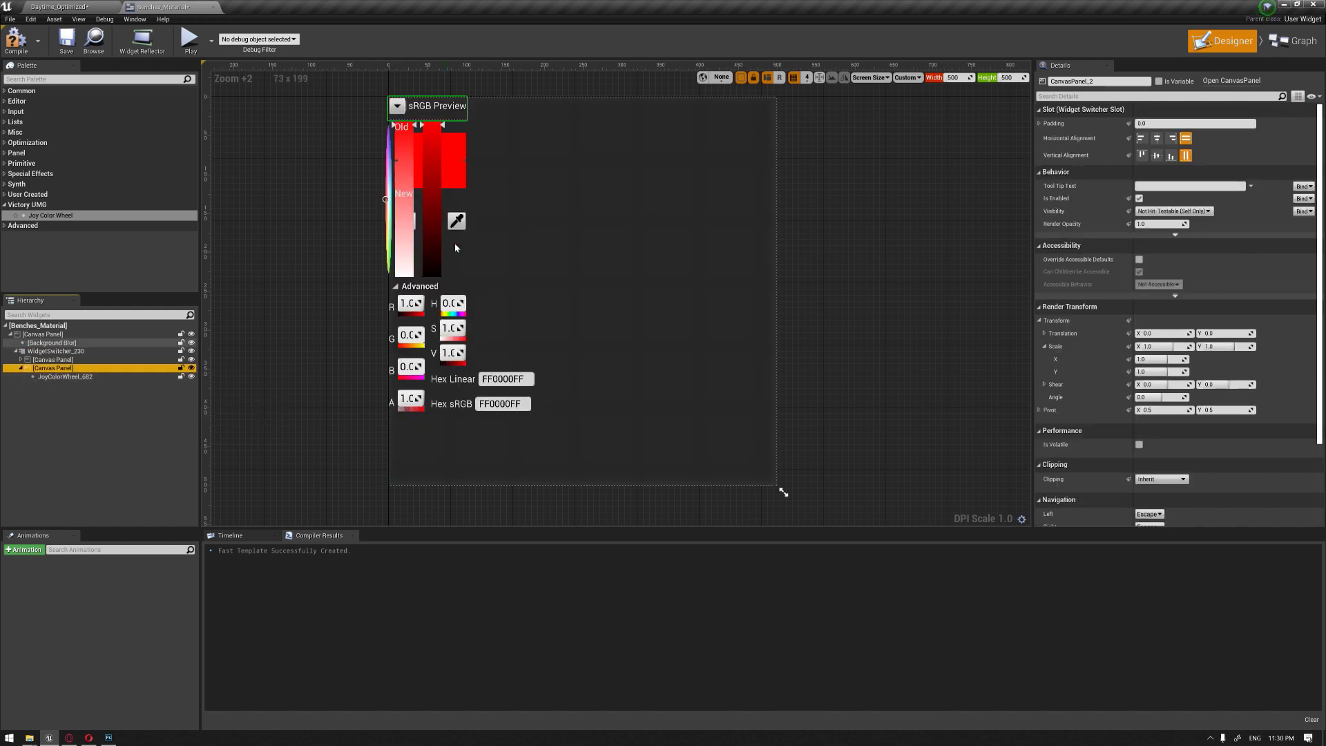
- Enlarge JoyColorWheel_682 to about 401 × 410 and place it at 52, 32 in its panel
{"action": "left_click", "coordinate": [466, 123]}
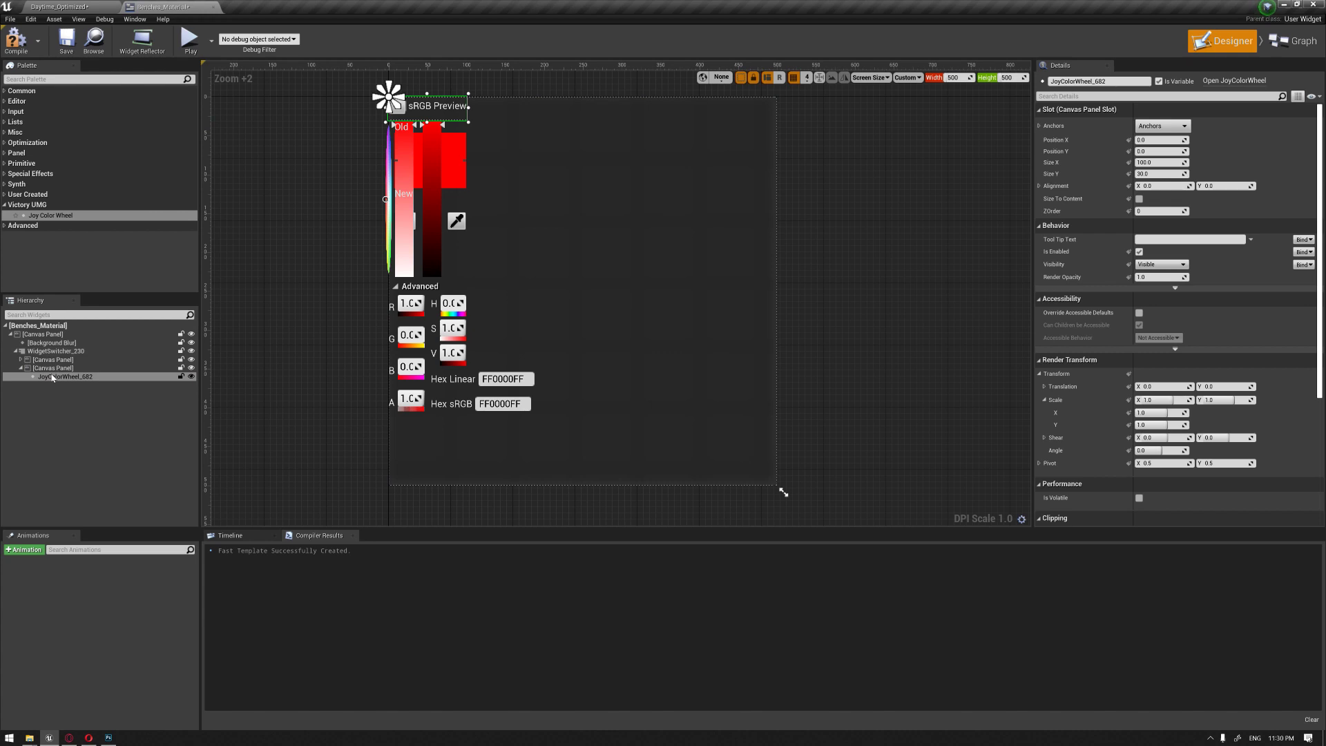
{"action": "left_click", "coordinate": [457, 123]}
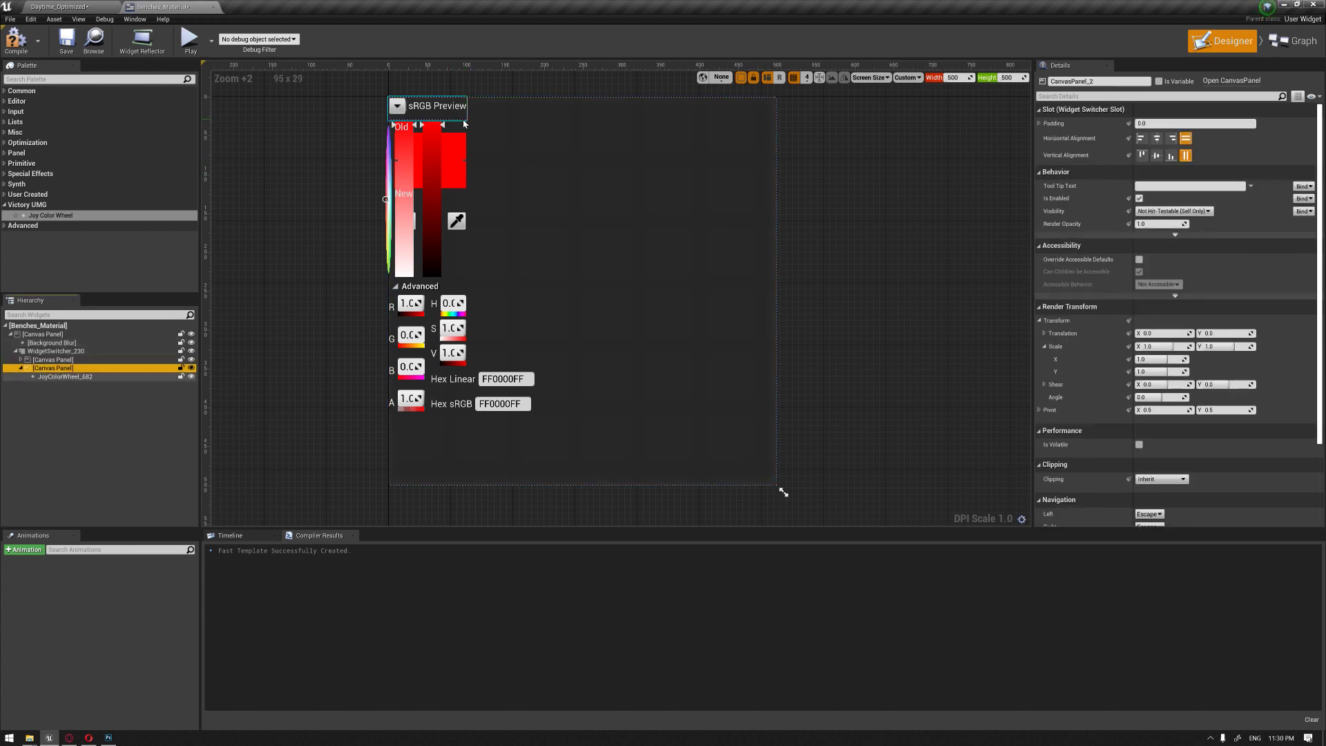
{"action": "left_click", "coordinate": [77, 378]}
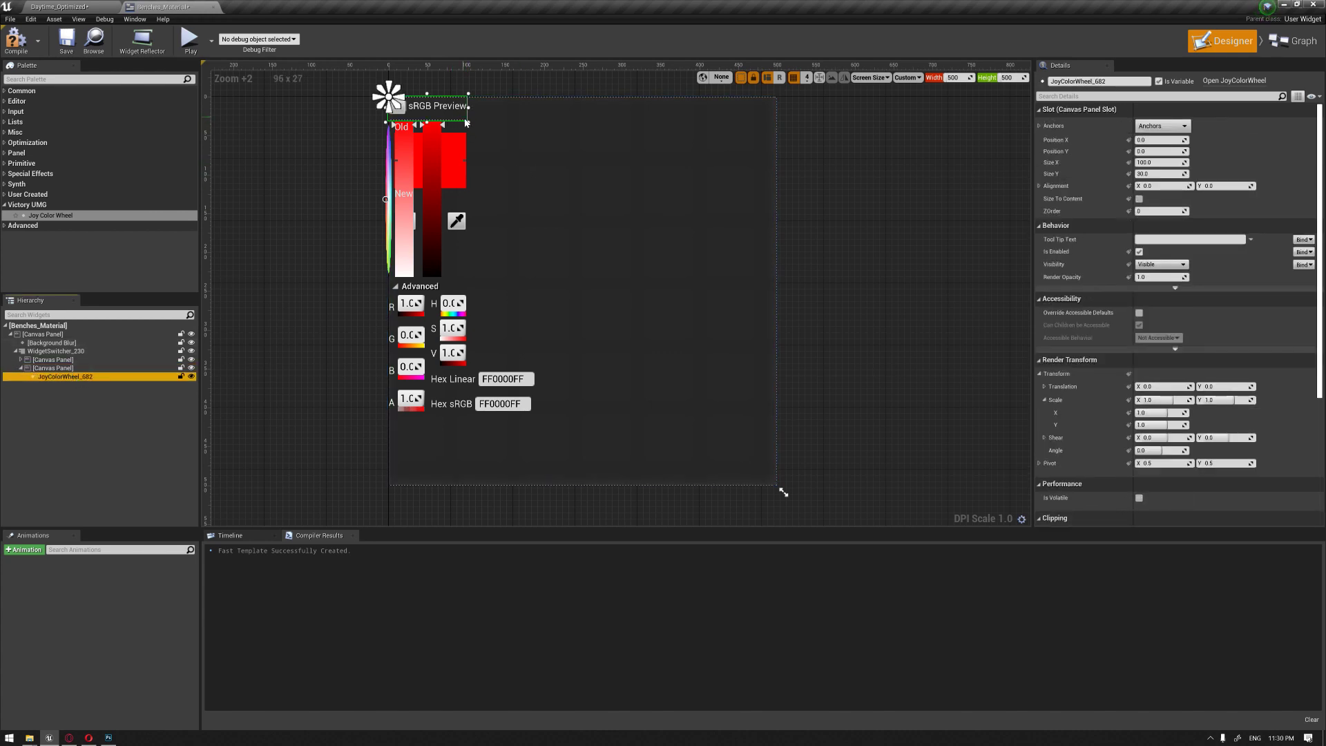
{"action": "left_click_drag", "start_coordinate": [695, 364], "coordinate": [706, 419]}
{"action": "left_click_drag", "start_coordinate": [636, 306], "coordinate": [667, 330]}
{"action": "left_click", "coordinate": [355, 136]}
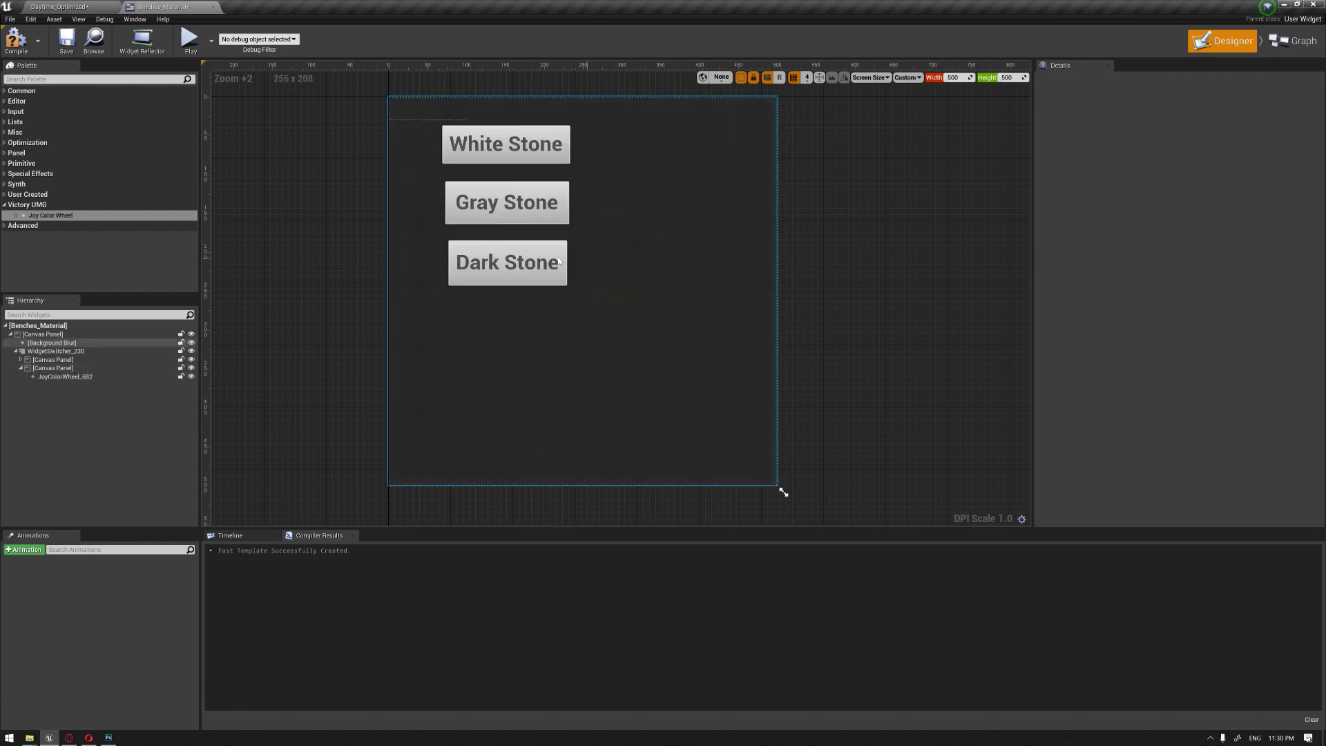
- Select the Stone buttons' and colour-wheel canvas panels in turn to preview each switcher page
{"action": "left_click", "coordinate": [56, 335]}
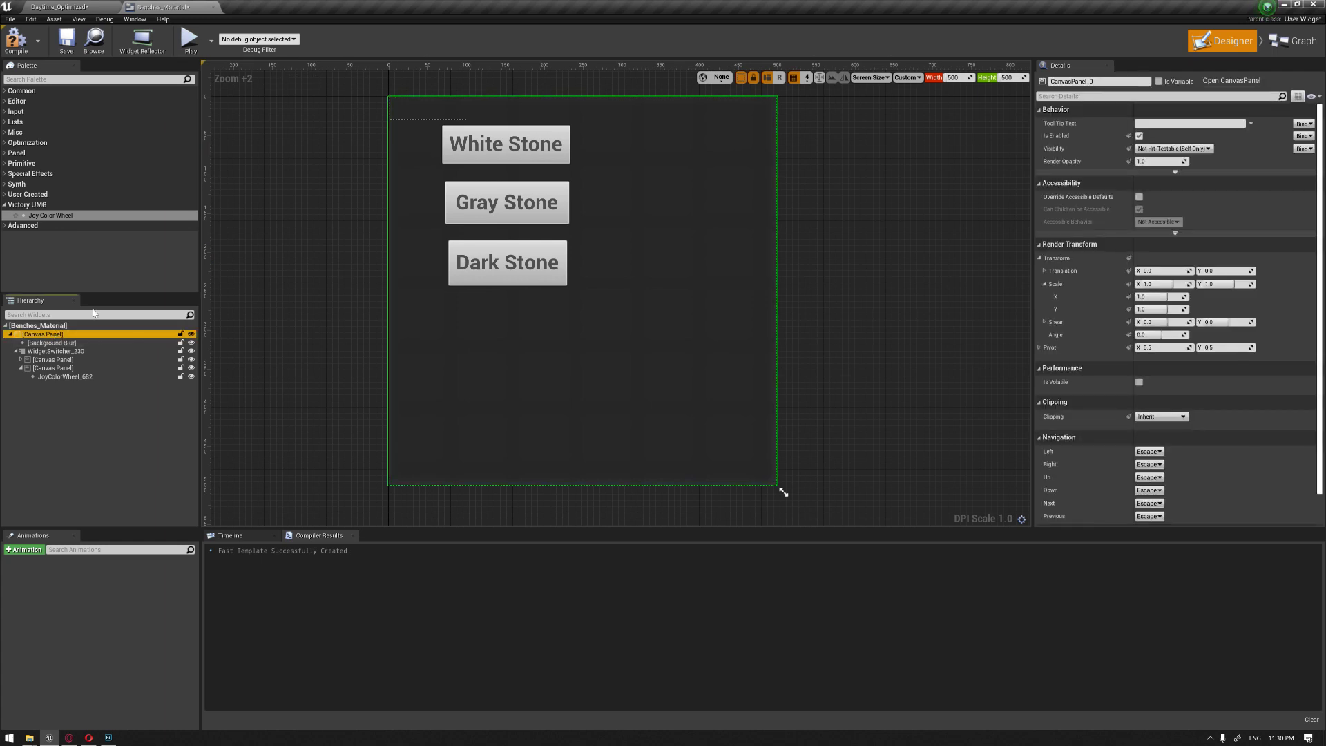
{"action": "left_click", "coordinate": [103, 343]}
{"action": "left_click", "coordinate": [62, 351]}
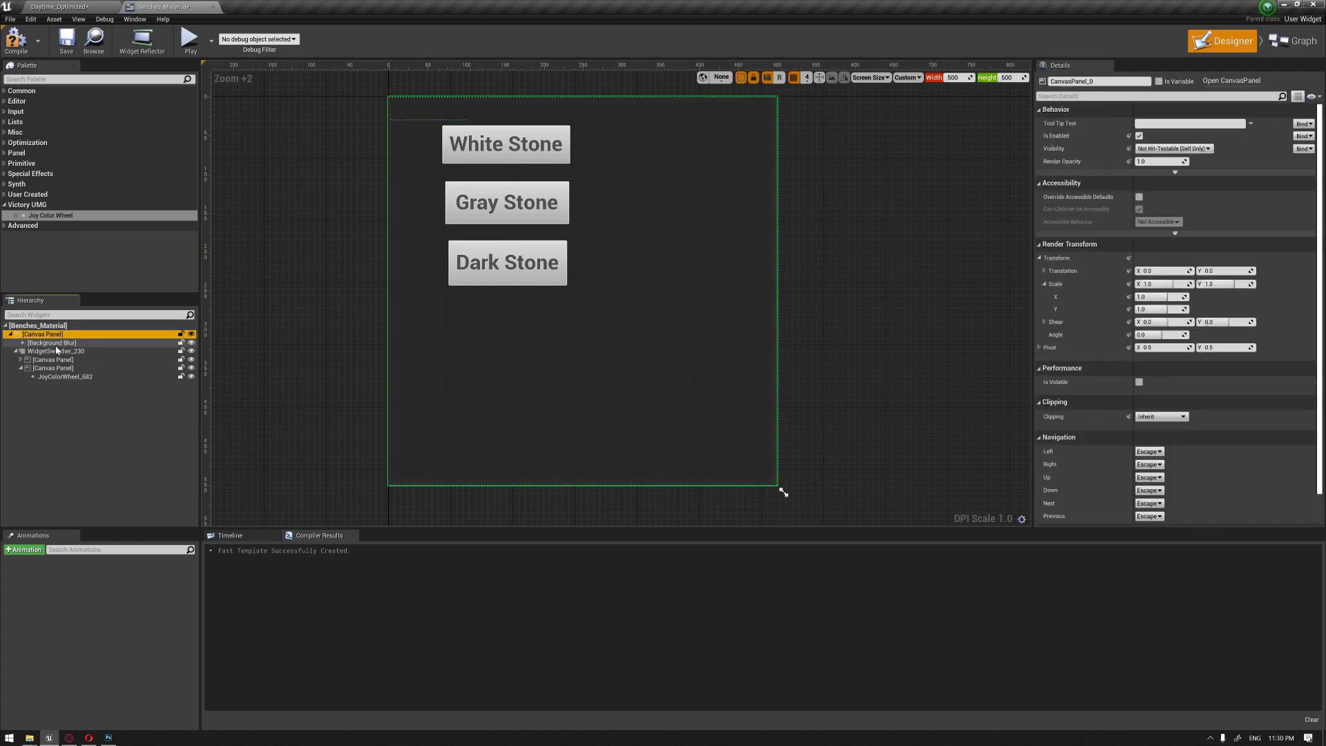
{"action": "left_click", "coordinate": [49, 359]}
{"action": "left_click", "coordinate": [34, 367]}
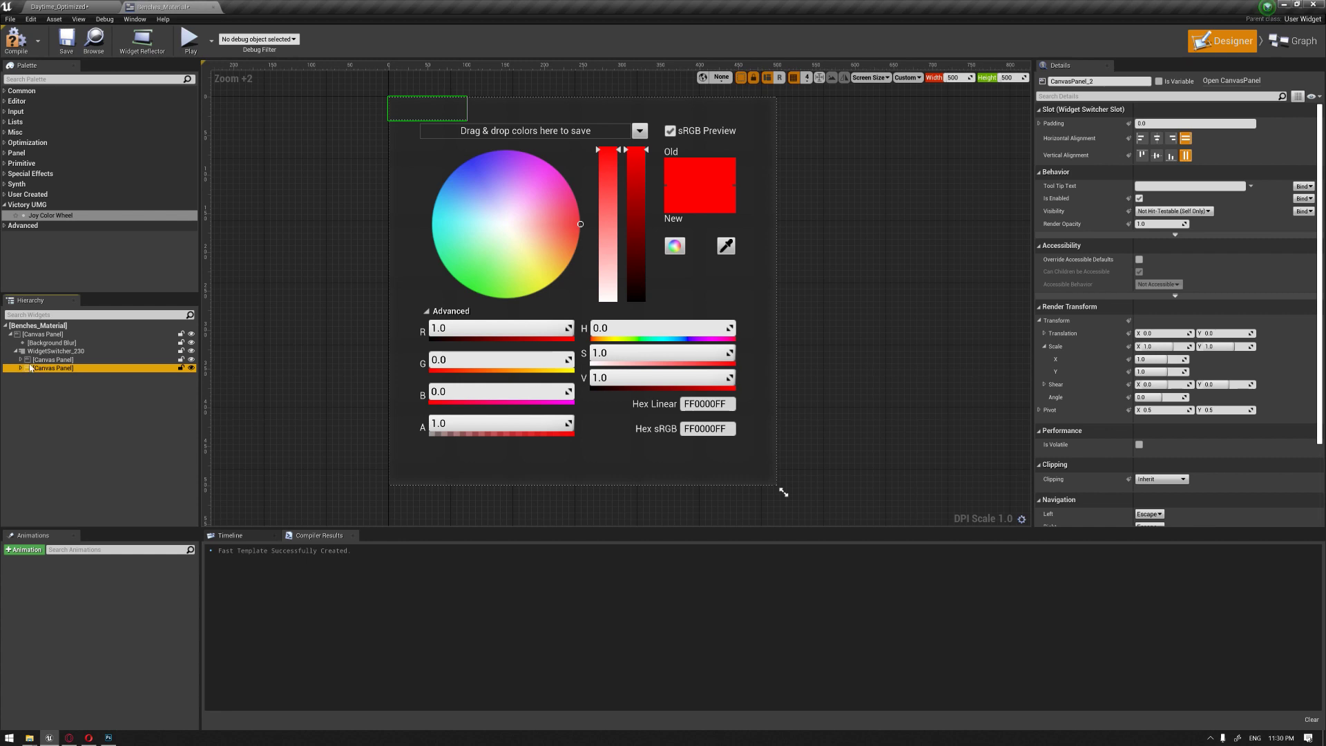
{"action": "left_click", "coordinate": [49, 359]}
{"action": "left_click", "coordinate": [35, 367]}
- Set WidgetSwitcher_230's Active Widget Index to 1
{"action": "left_click", "coordinate": [56, 351]}
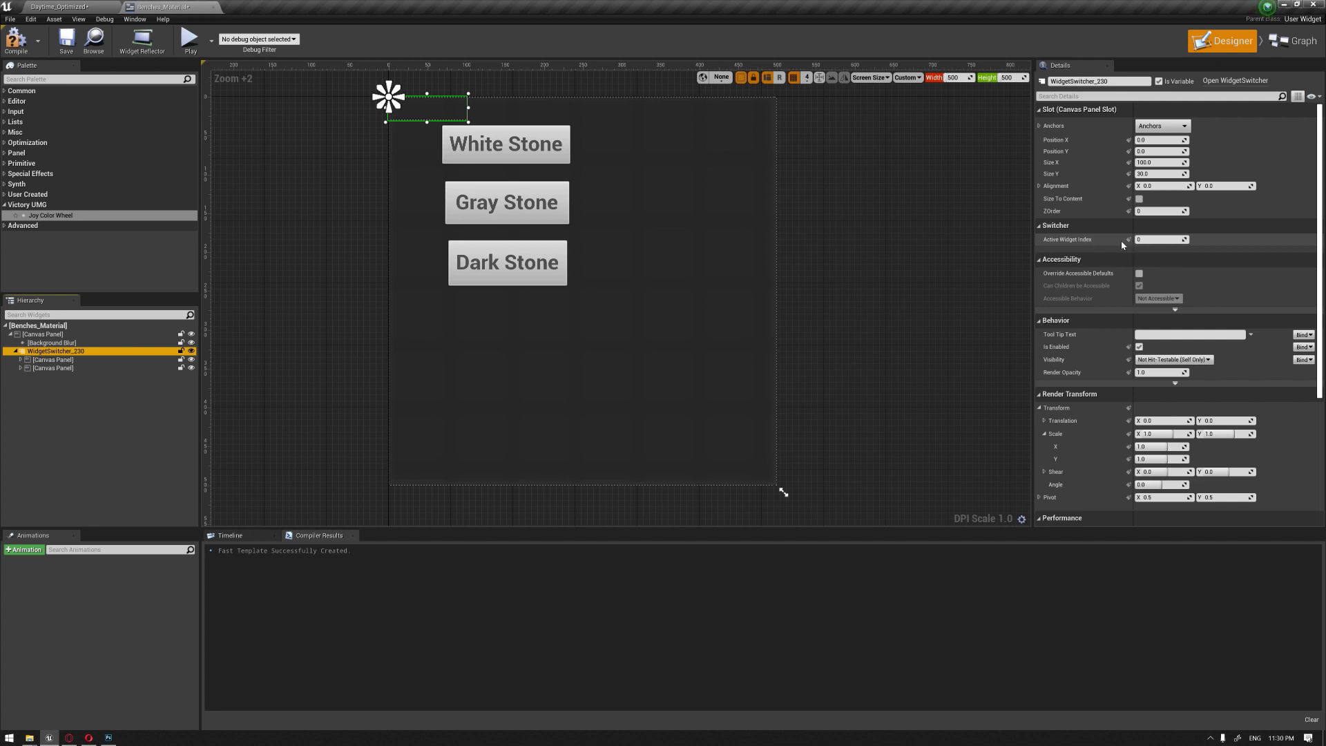
{"action": "left_click", "coordinate": [1151, 240]}
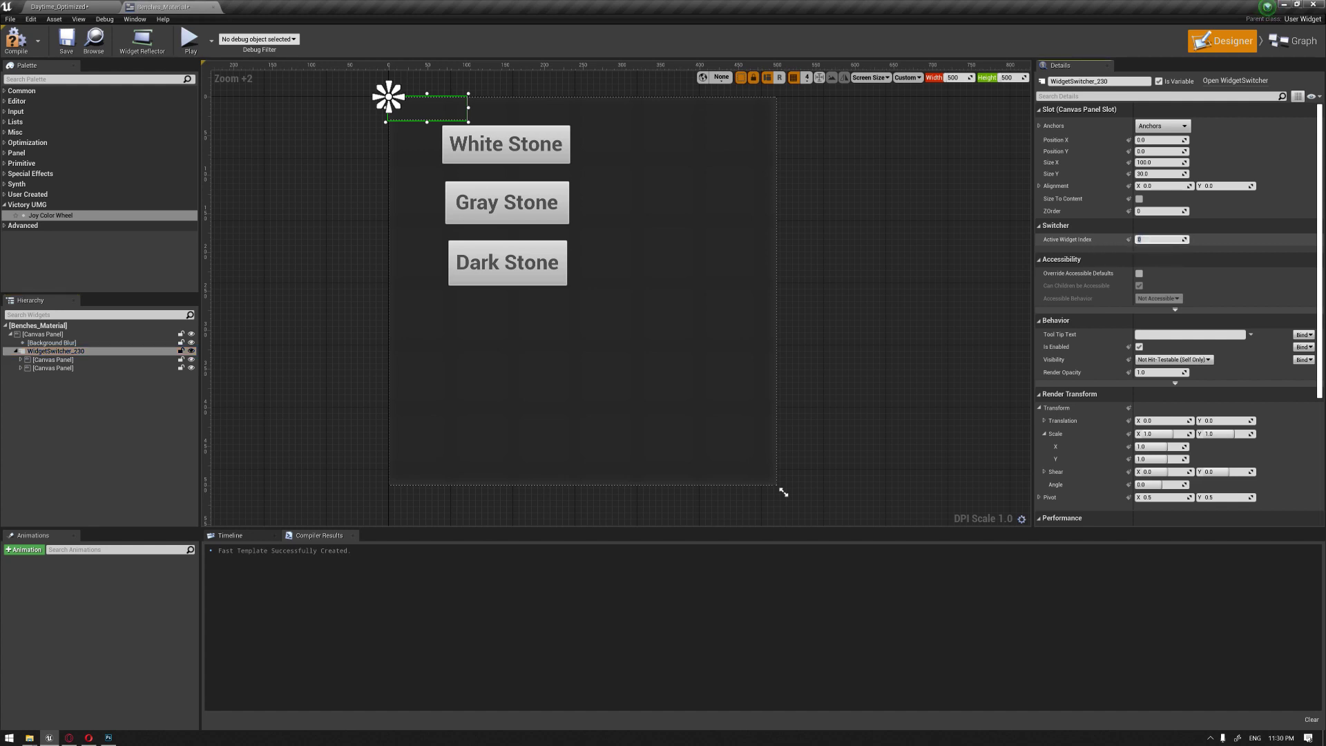
{"action": "type", "text": "1"}
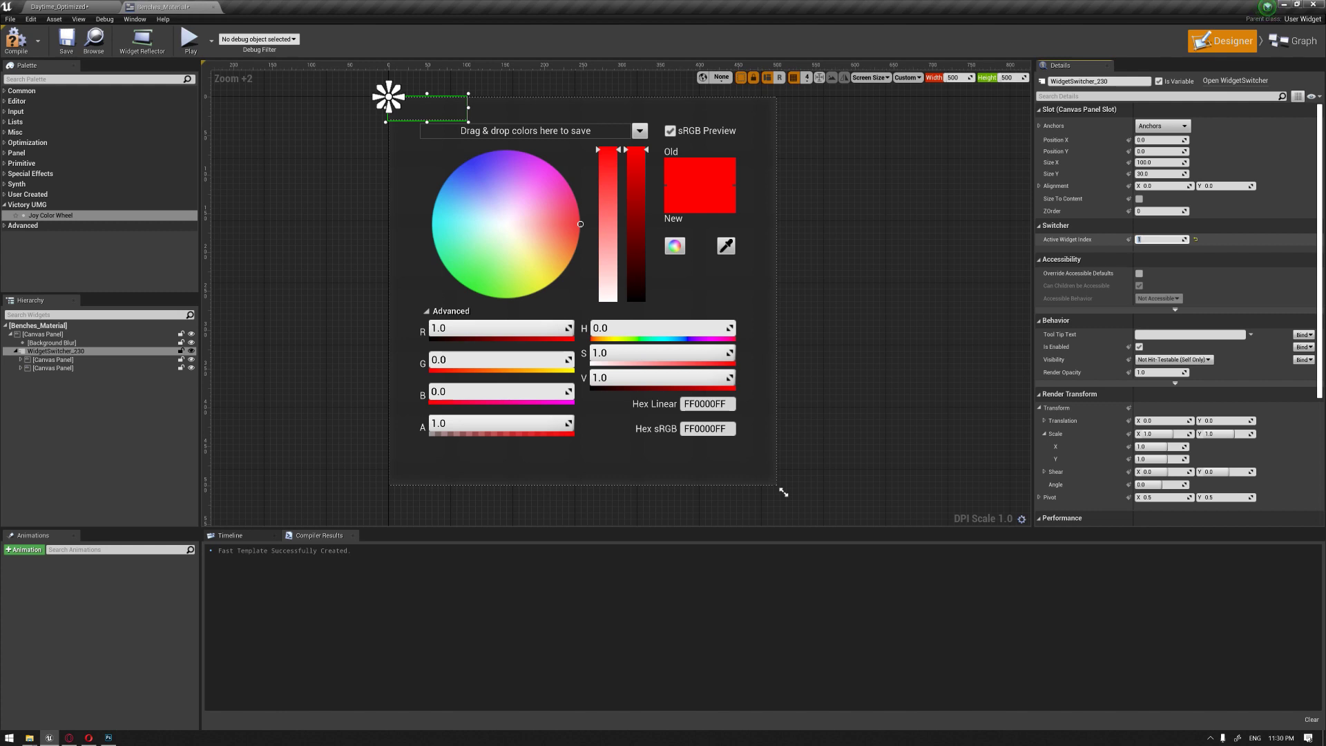
{"action": "key", "text": "Return"}
{"action": "left_click", "coordinate": [369, 282]}
{"action": "right_click_drag", "start_coordinate": [349, 228], "coordinate": [463, 274]}
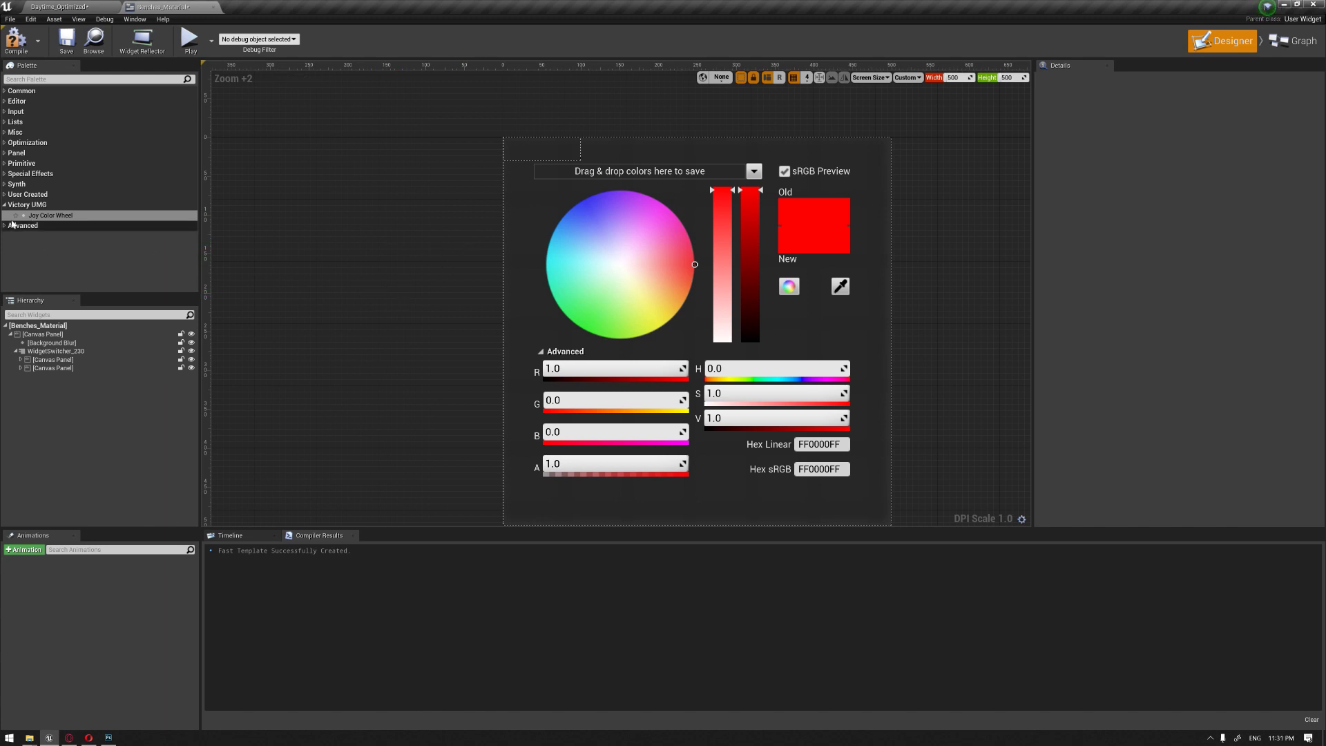
- Add two Buttons from the Common palette group onto the canvas
{"action": "left_click", "coordinate": [28, 205]}
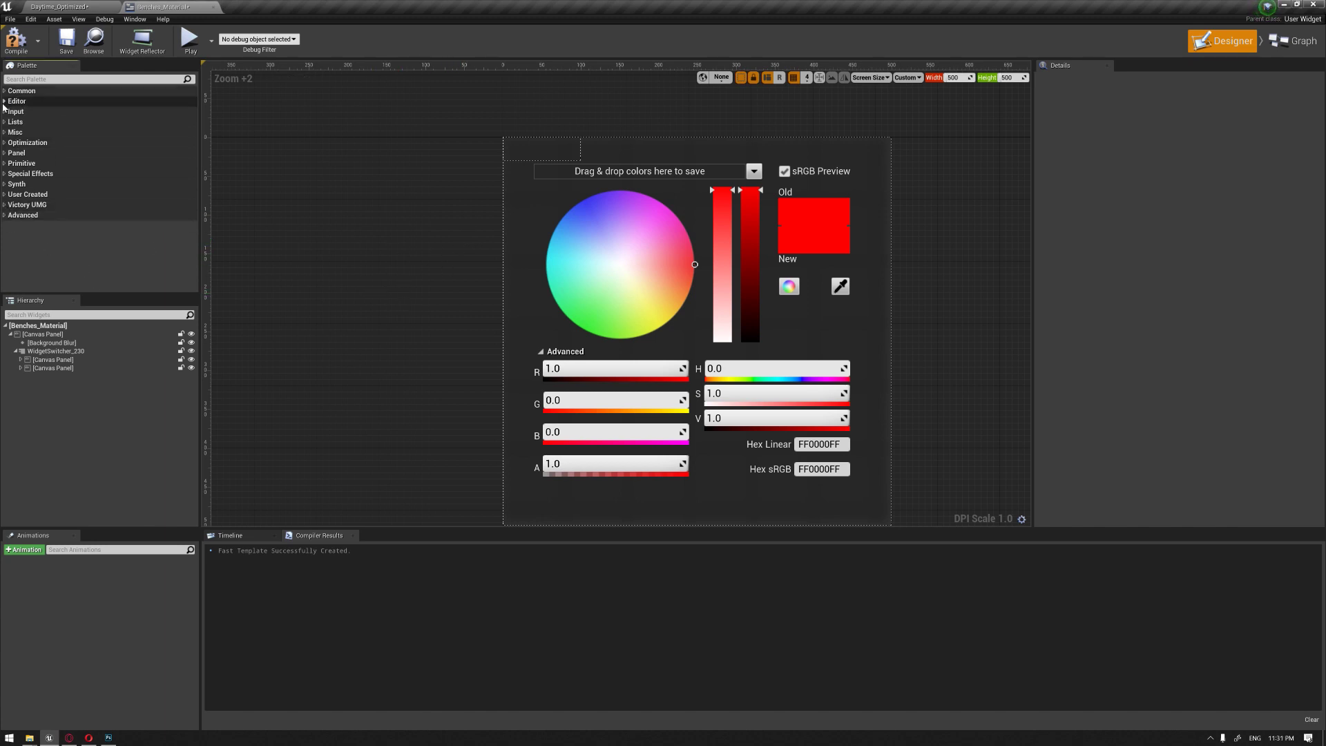
{"action": "left_click", "coordinate": [21, 90]}
{"action": "left_click_drag", "start_coordinate": [41, 114], "coordinate": [360, 167]}
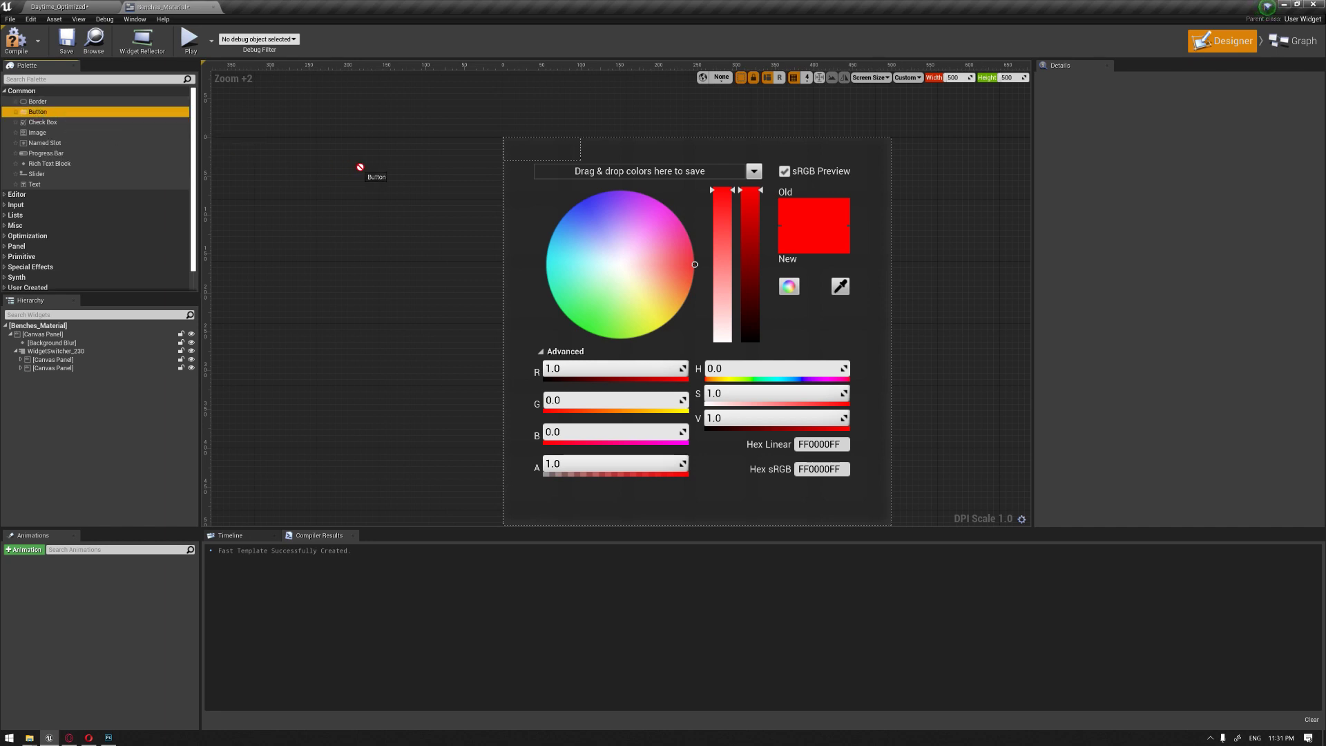
{"action": "left_click_drag", "start_coordinate": [63, 112], "coordinate": [559, 155]}
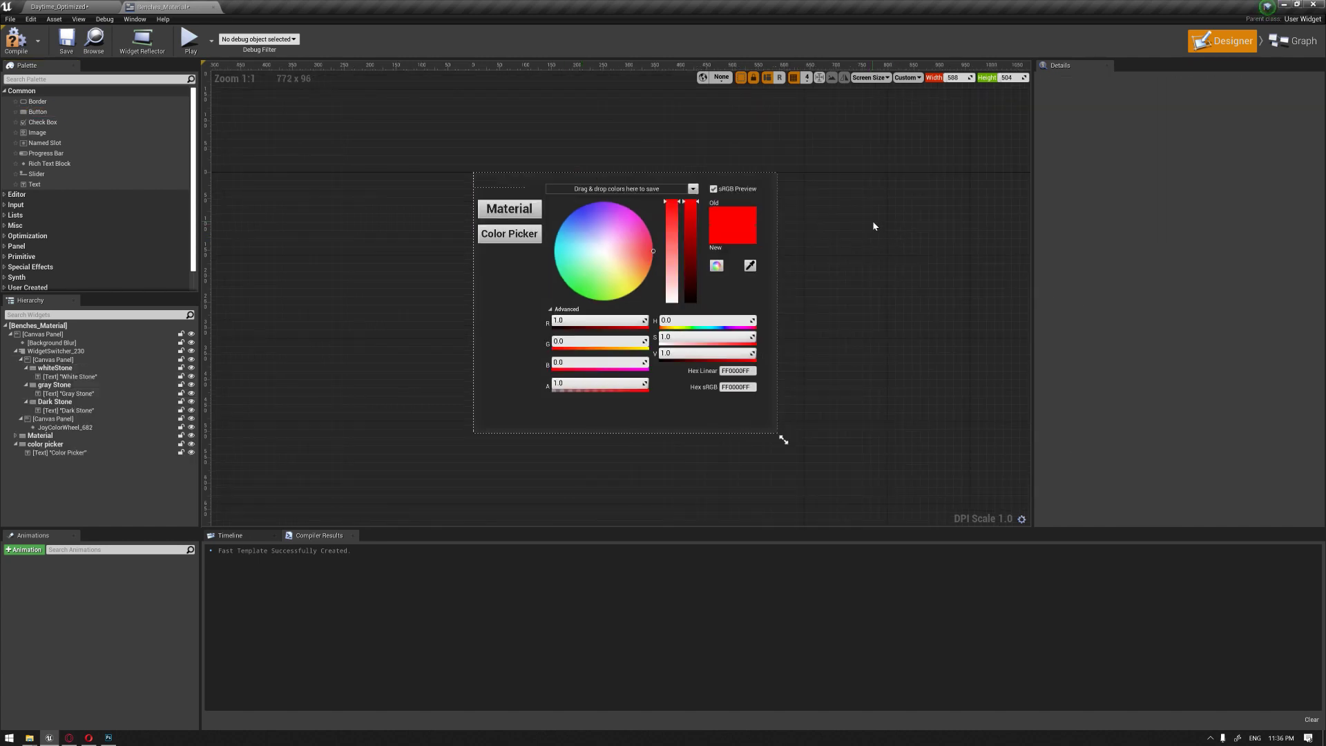
- Check the Material and Color Picker buttons and the JoyColorWheel_682 placement beside them
{"action": "left_click", "coordinate": [649, 303]}
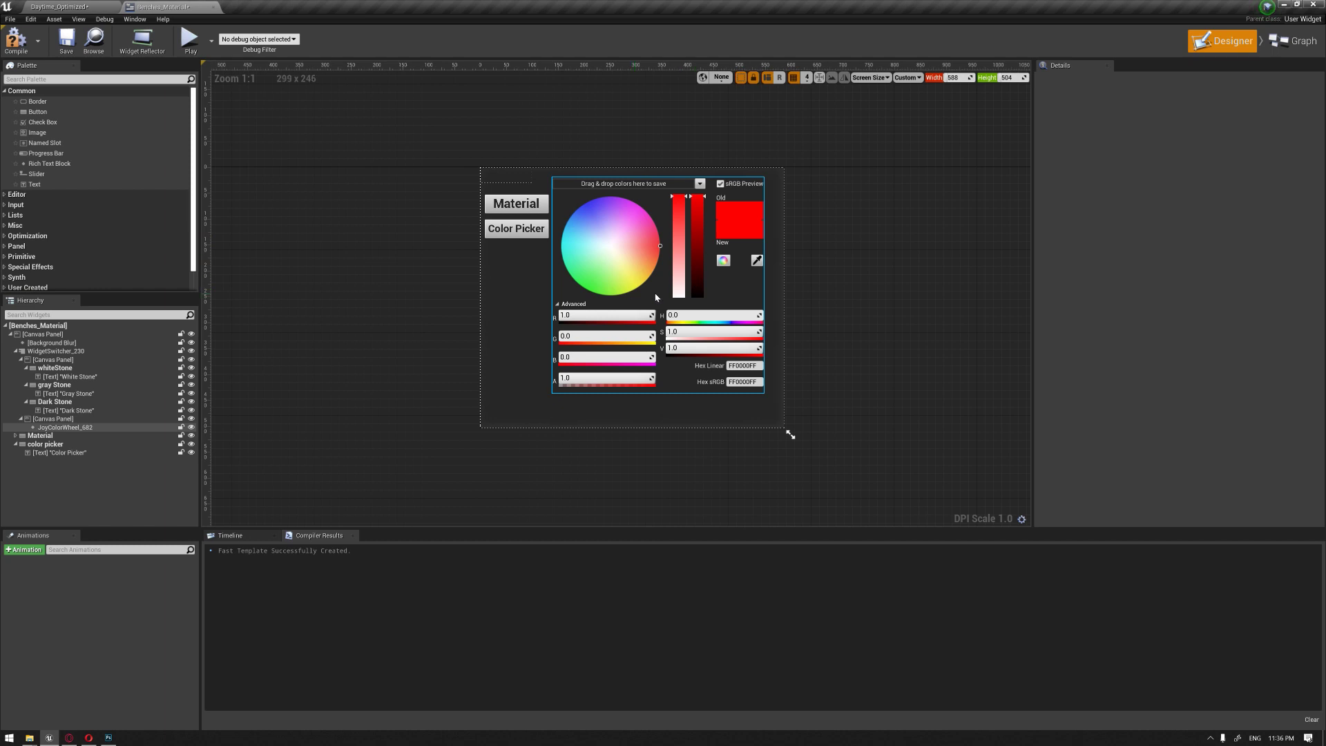
{"action": "left_click", "coordinate": [838, 228]}
{"action": "right_click_drag", "start_coordinate": [838, 228], "coordinate": [735, 222]}
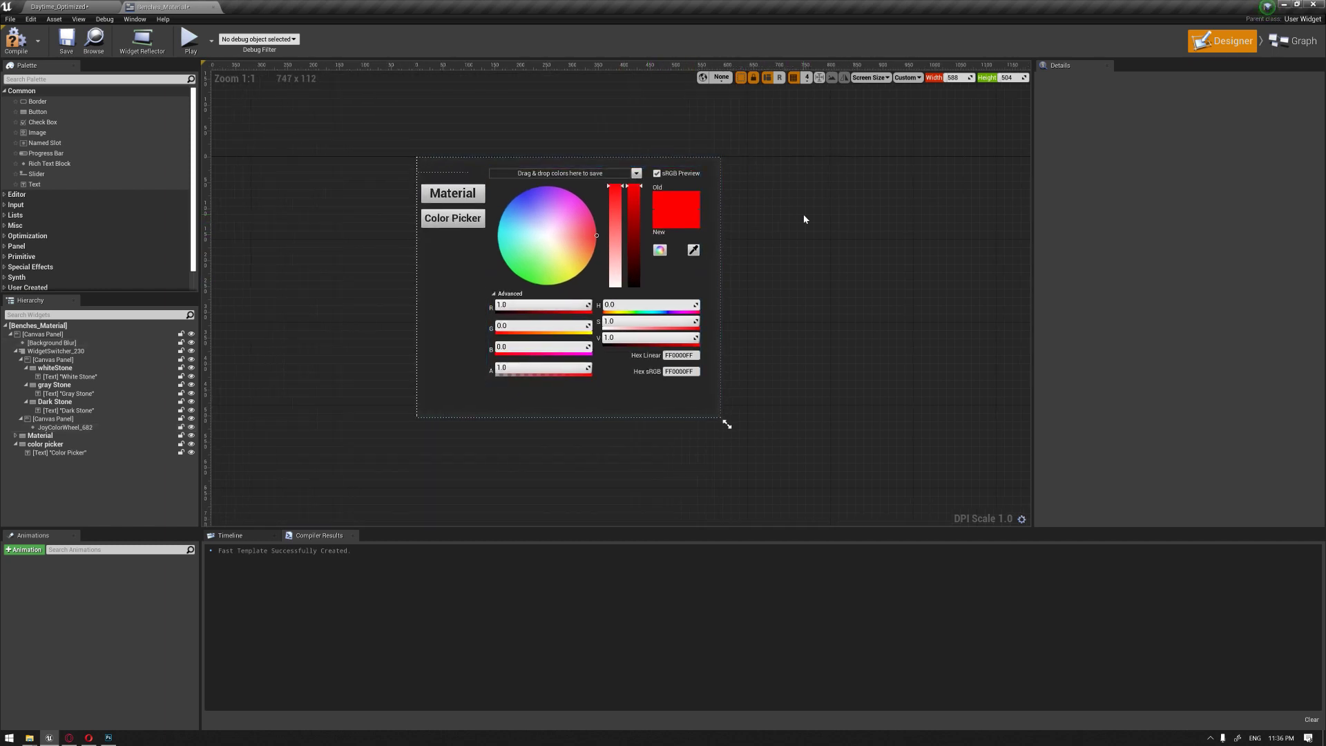
{"action": "left_click", "coordinate": [476, 200]}
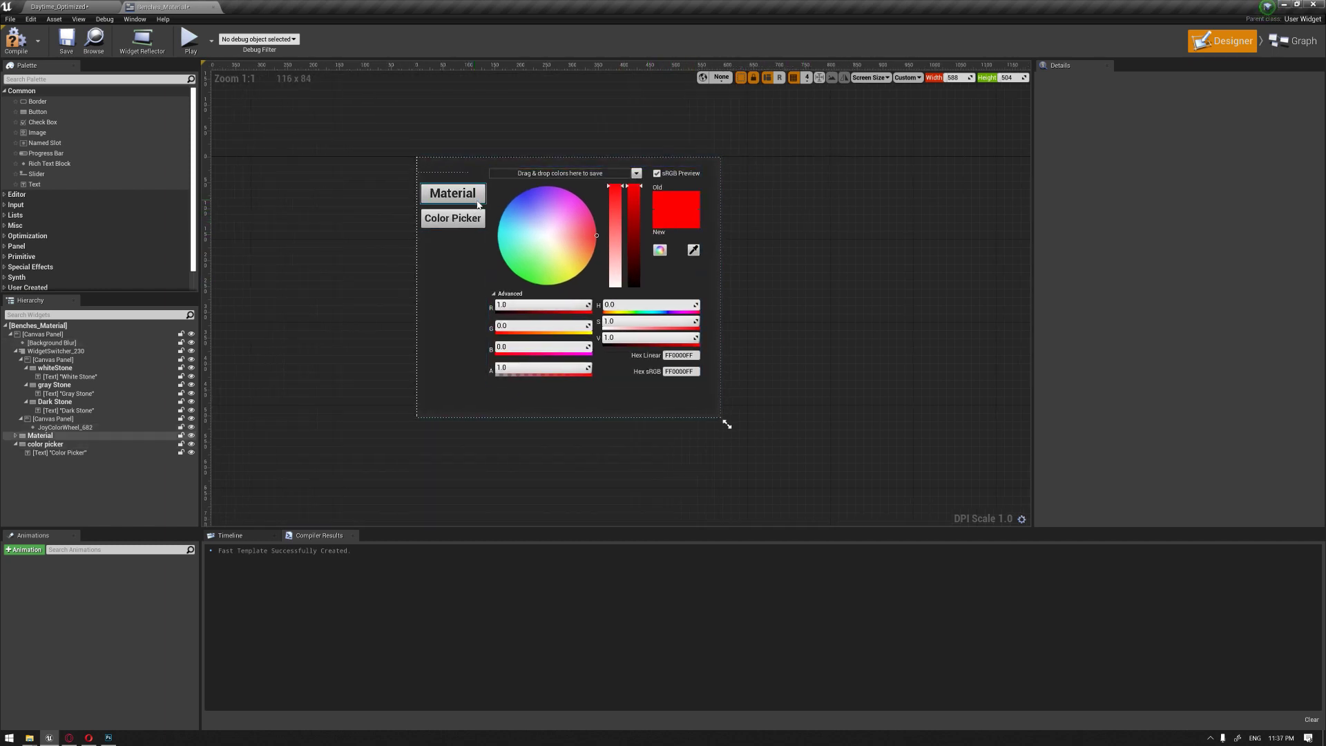
{"action": "left_click", "coordinate": [482, 211]}
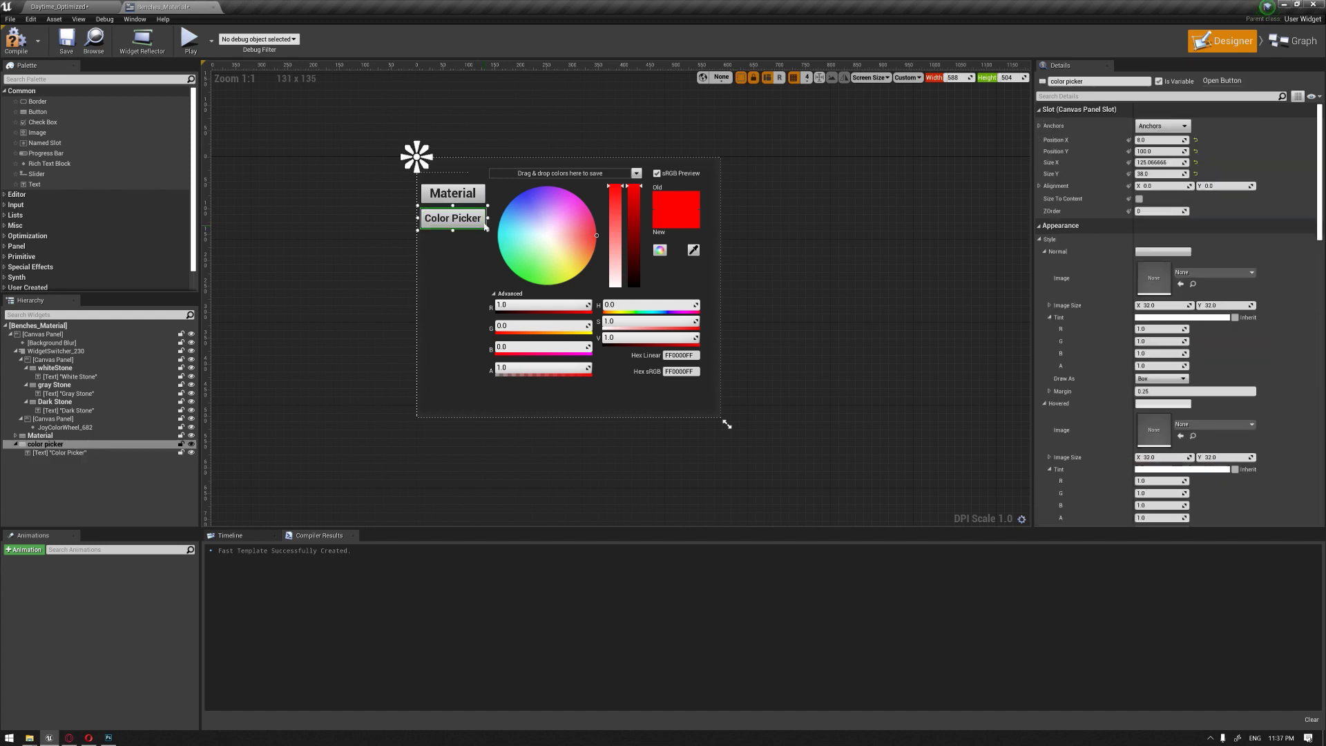
{"action": "left_click", "coordinate": [648, 223]}
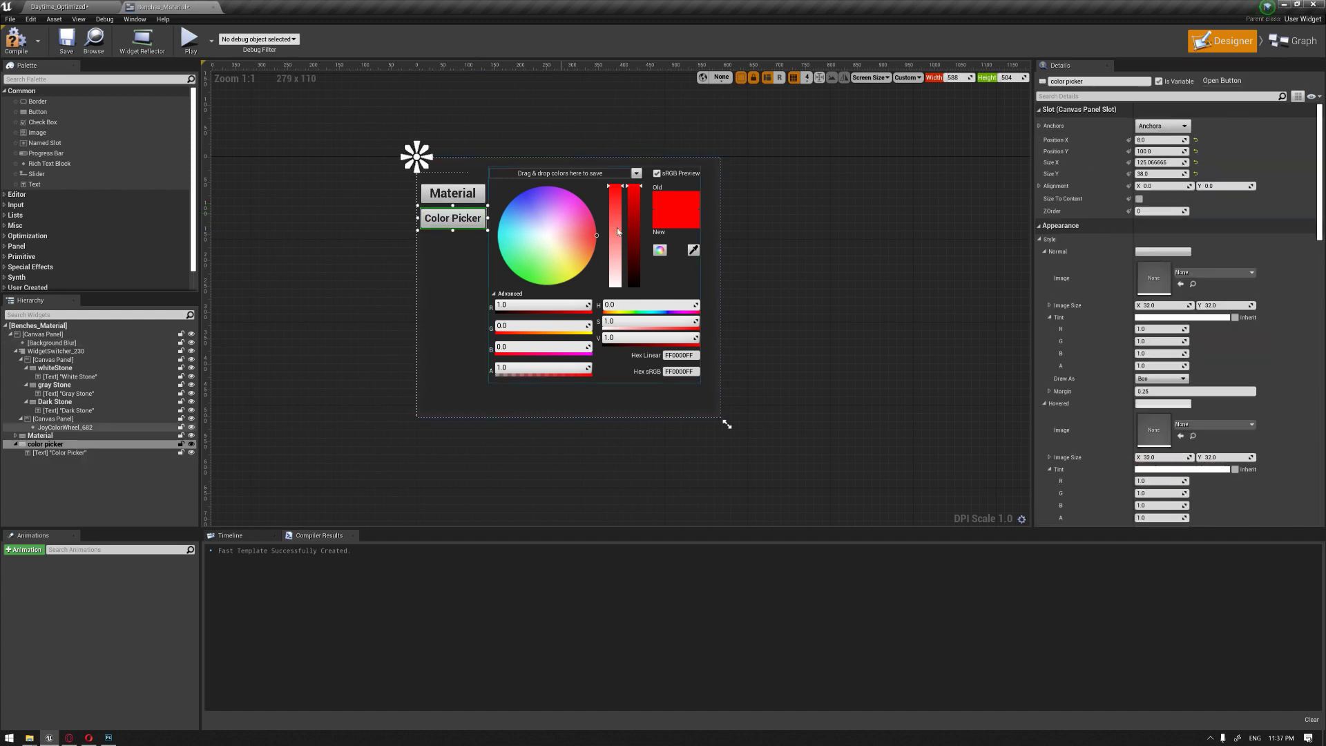
{"action": "left_click", "coordinate": [571, 217]}
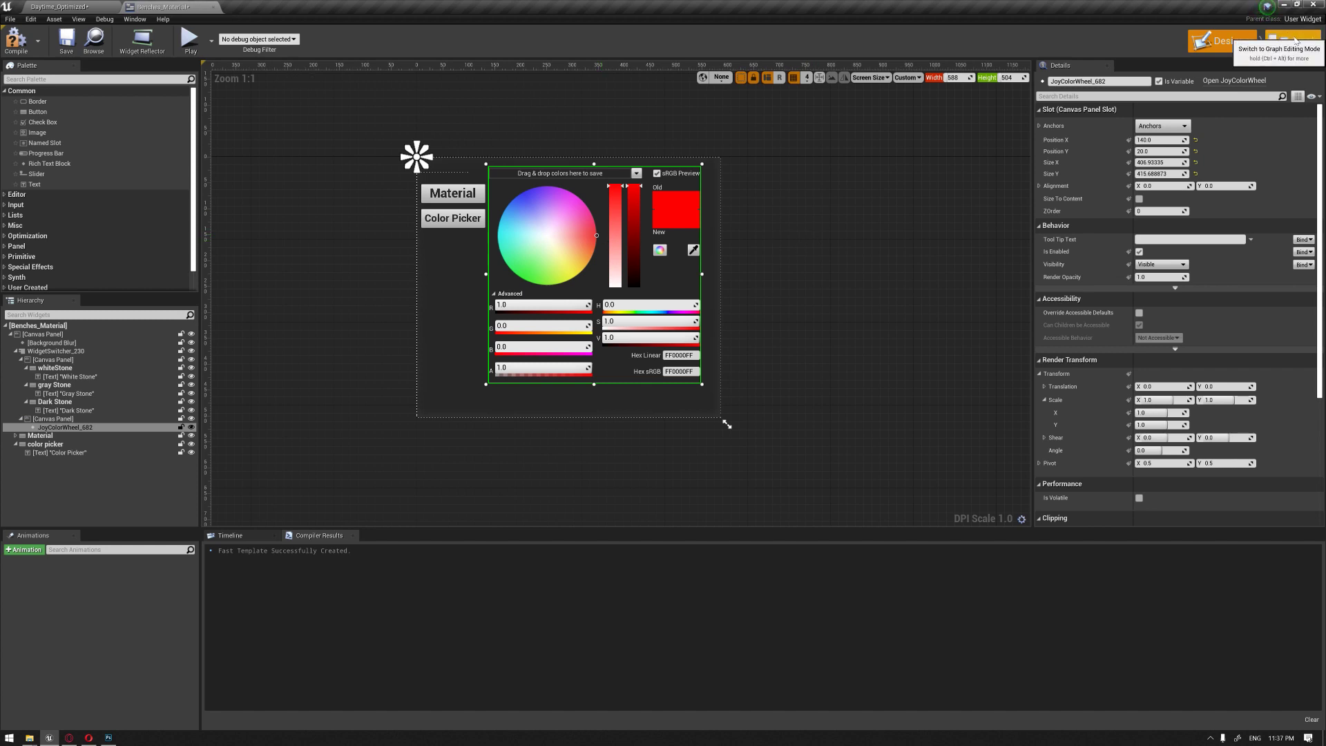
- In the event graph, add an OnColorChanged event wired to a pasted copy of the bench lookup nodes
{"action": "left_click", "coordinate": [1296, 39]}
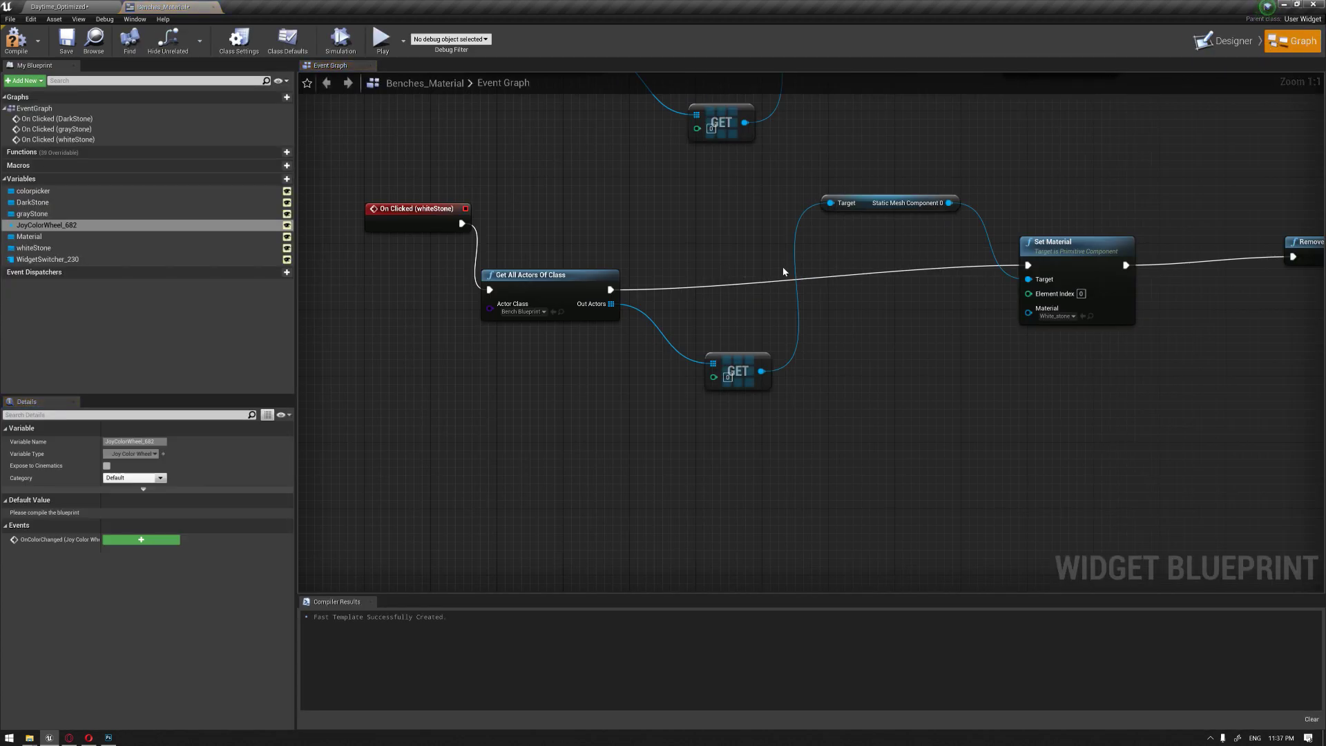
{"action": "right_click_drag", "start_coordinate": [484, 477], "coordinate": [448, 348]}
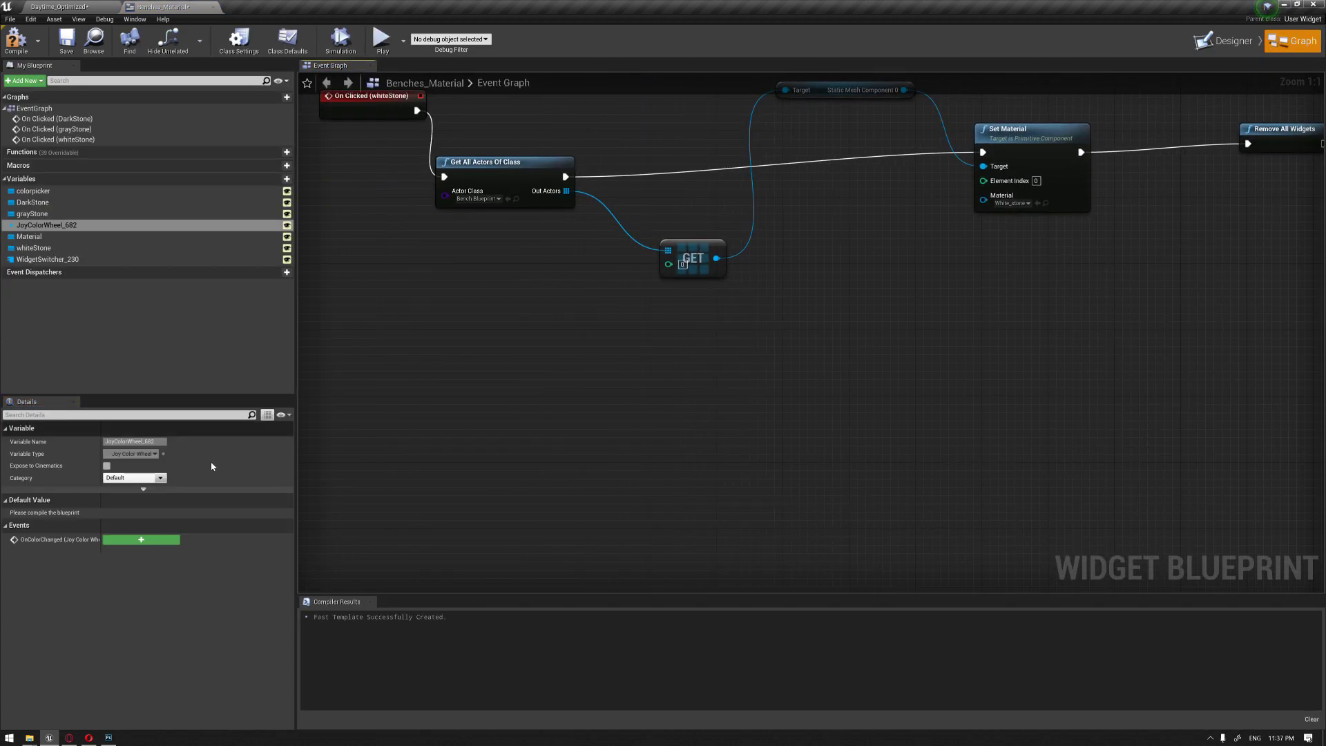
{"action": "left_click", "coordinate": [141, 540]}
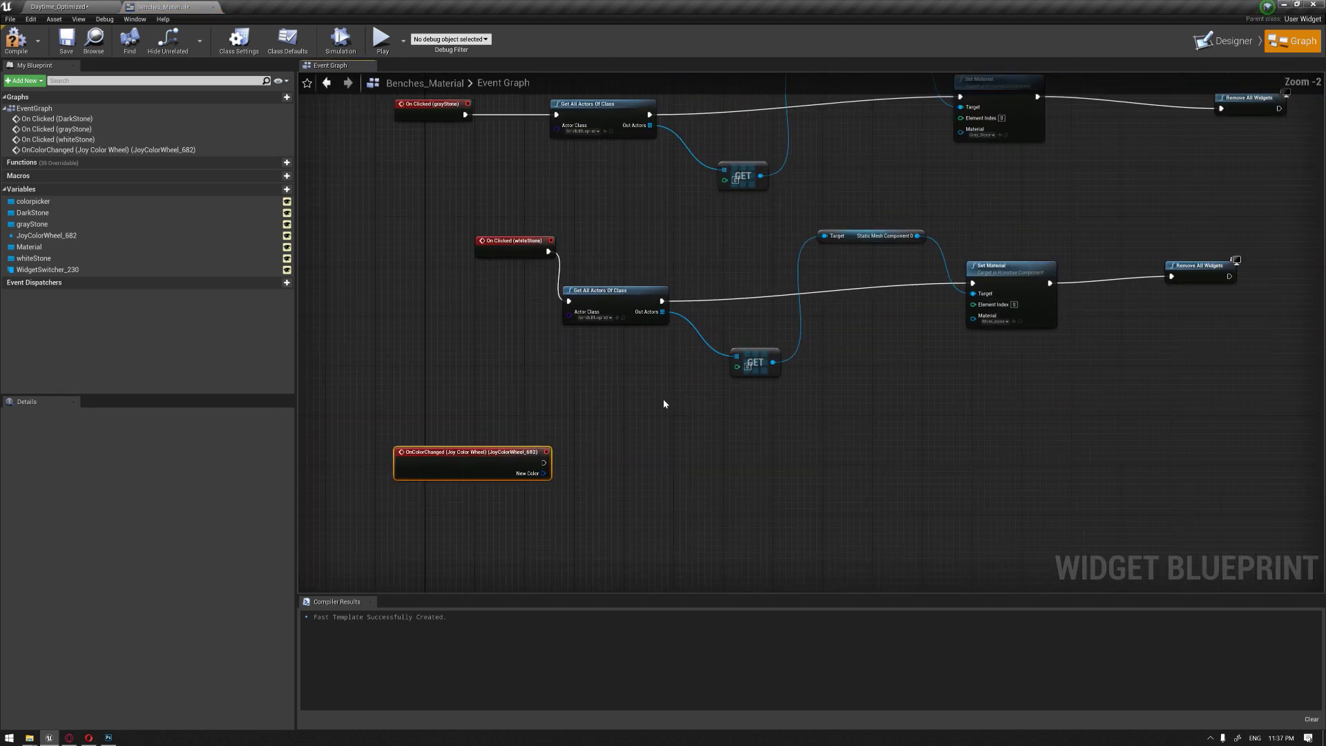
{"action": "left_click_drag", "start_coordinate": [784, 247], "coordinate": [561, 410]}
{"action": "key", "text": "ctrl+v"}
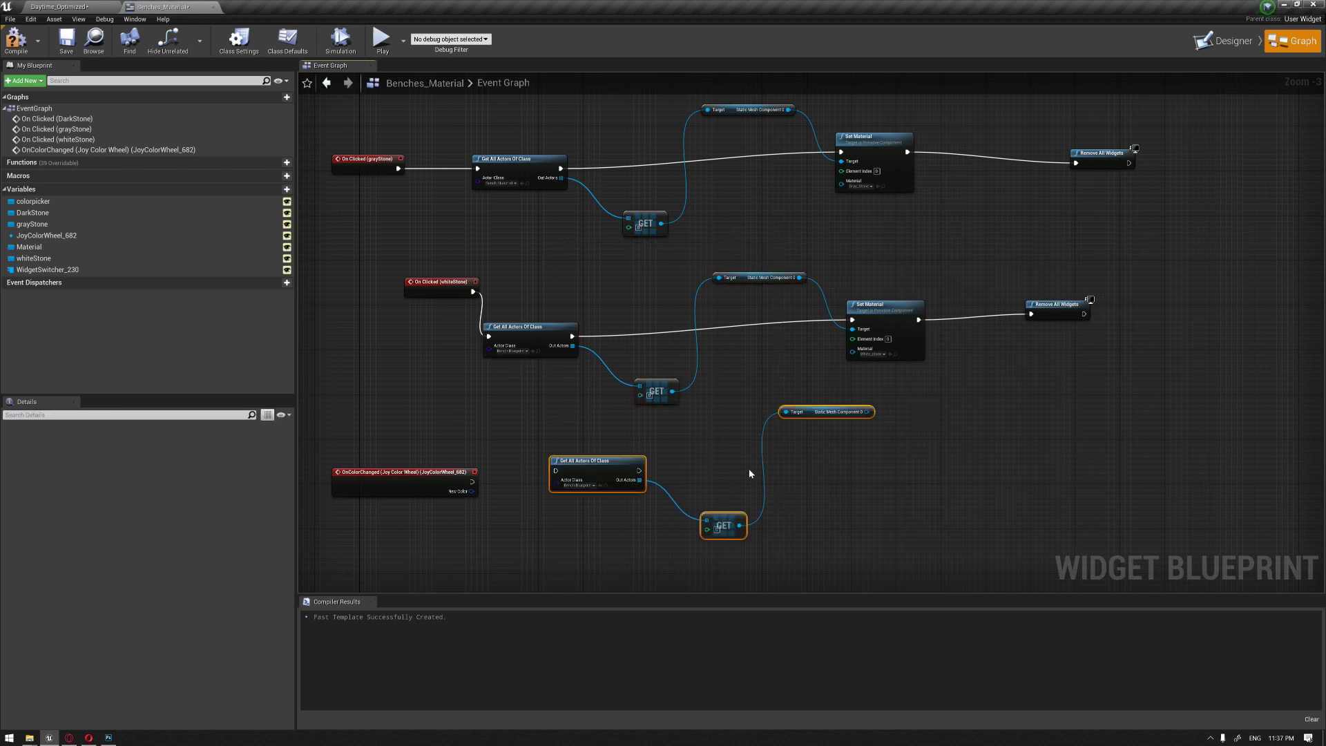
{"action": "scroll", "coordinate": [467, 411], "scroll_direction": "up", "scroll_amount": 2}
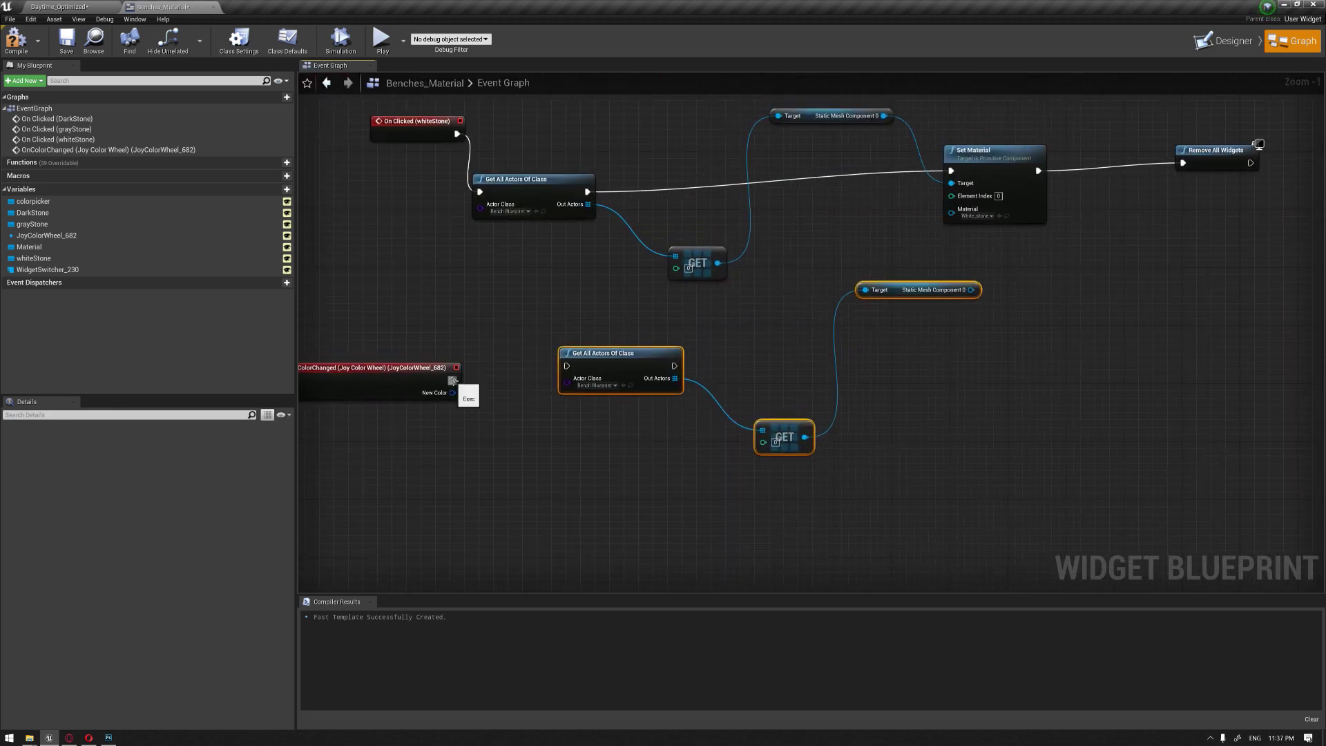
{"action": "left_click_drag", "start_coordinate": [453, 381], "coordinate": [592, 374]}
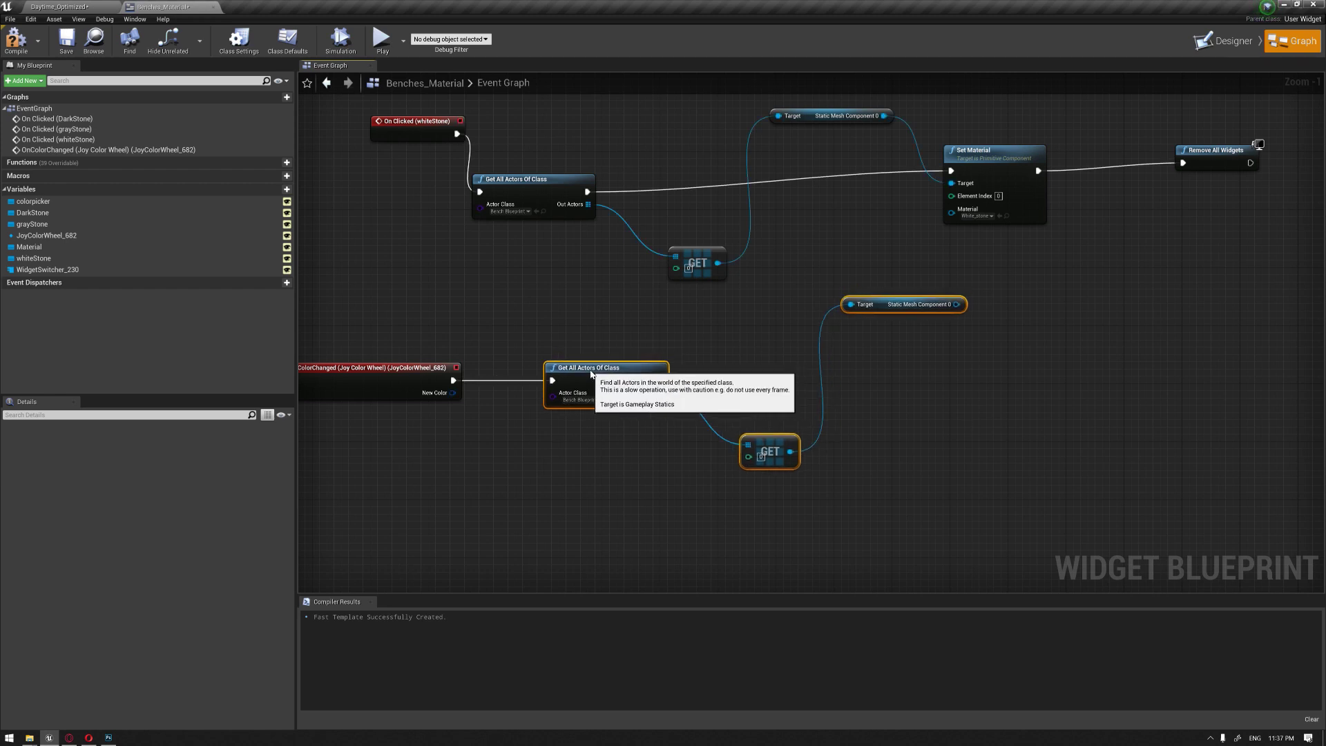
{"action": "right_click_drag", "start_coordinate": [624, 453], "coordinate": [559, 365]}
{"action": "left_click", "coordinate": [589, 392]}
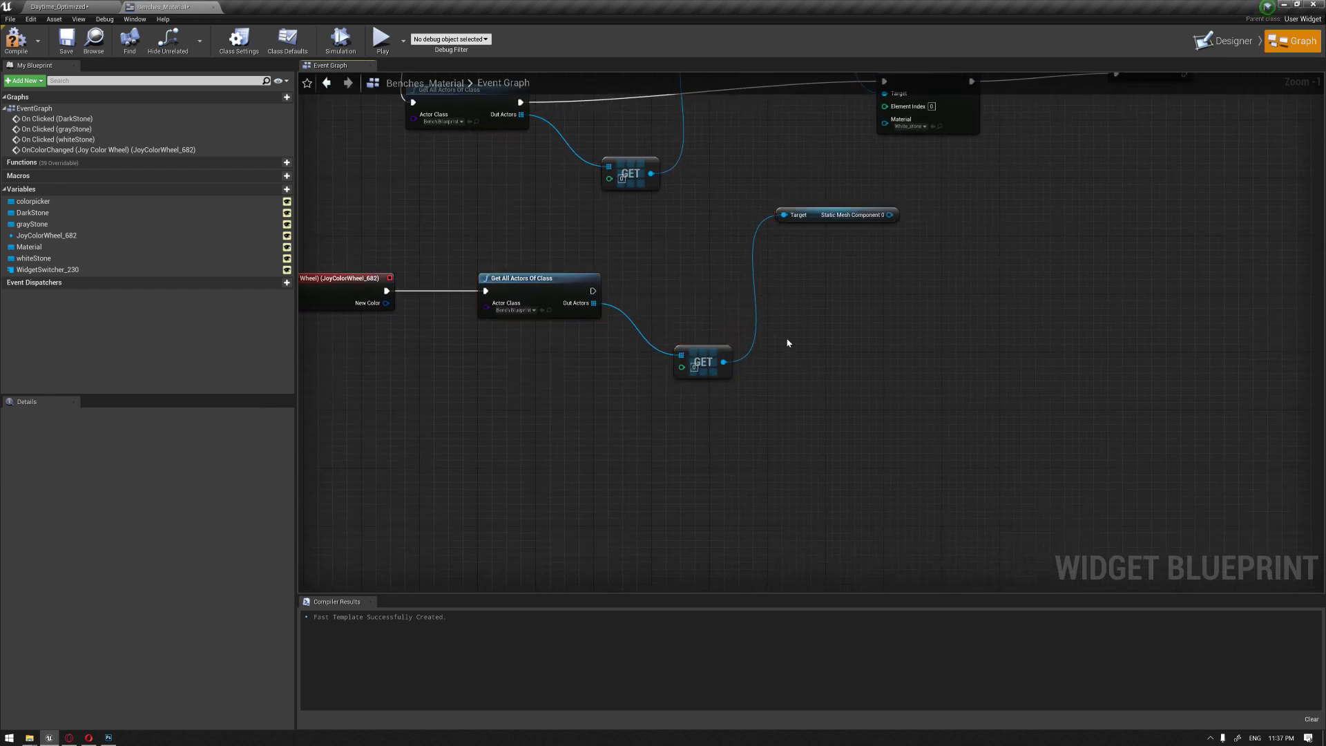
- From the bench mesh component pin, add a Set Vector Parameter Value on Materials node
{"action": "right_click_drag", "start_coordinate": [857, 277], "coordinate": [765, 334]}
{"action": "left_click_drag", "start_coordinate": [795, 275], "coordinate": [874, 364]}
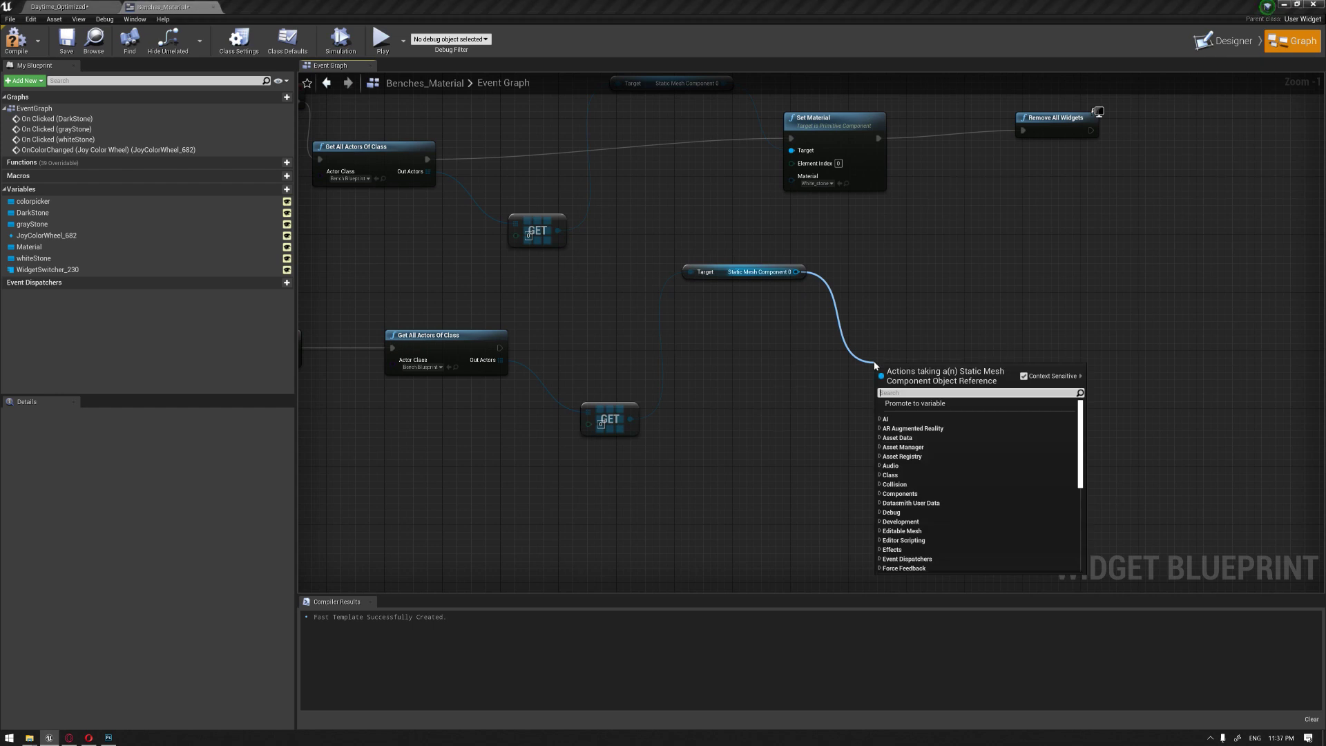
{"action": "type", "text": "set c"}
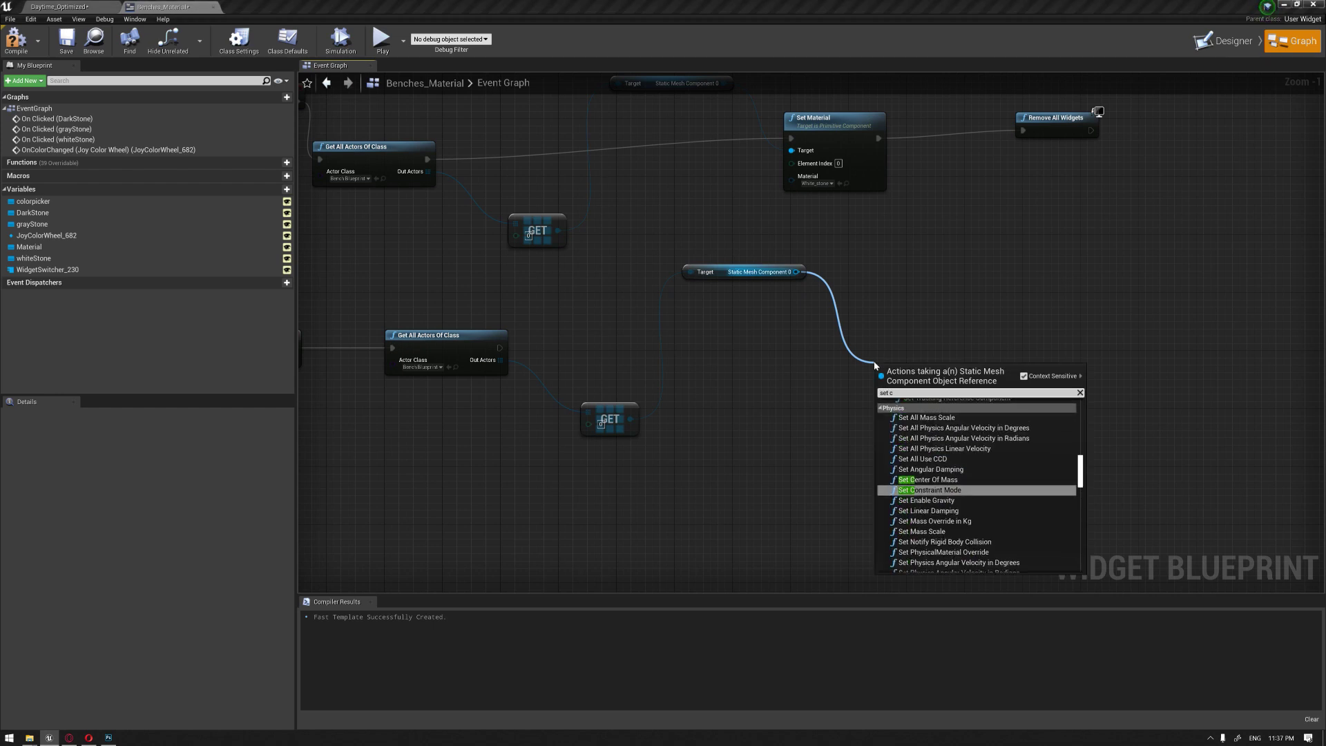
{"action": "key", "text": "BackSpace"}
{"action": "type", "text": "vecto"}
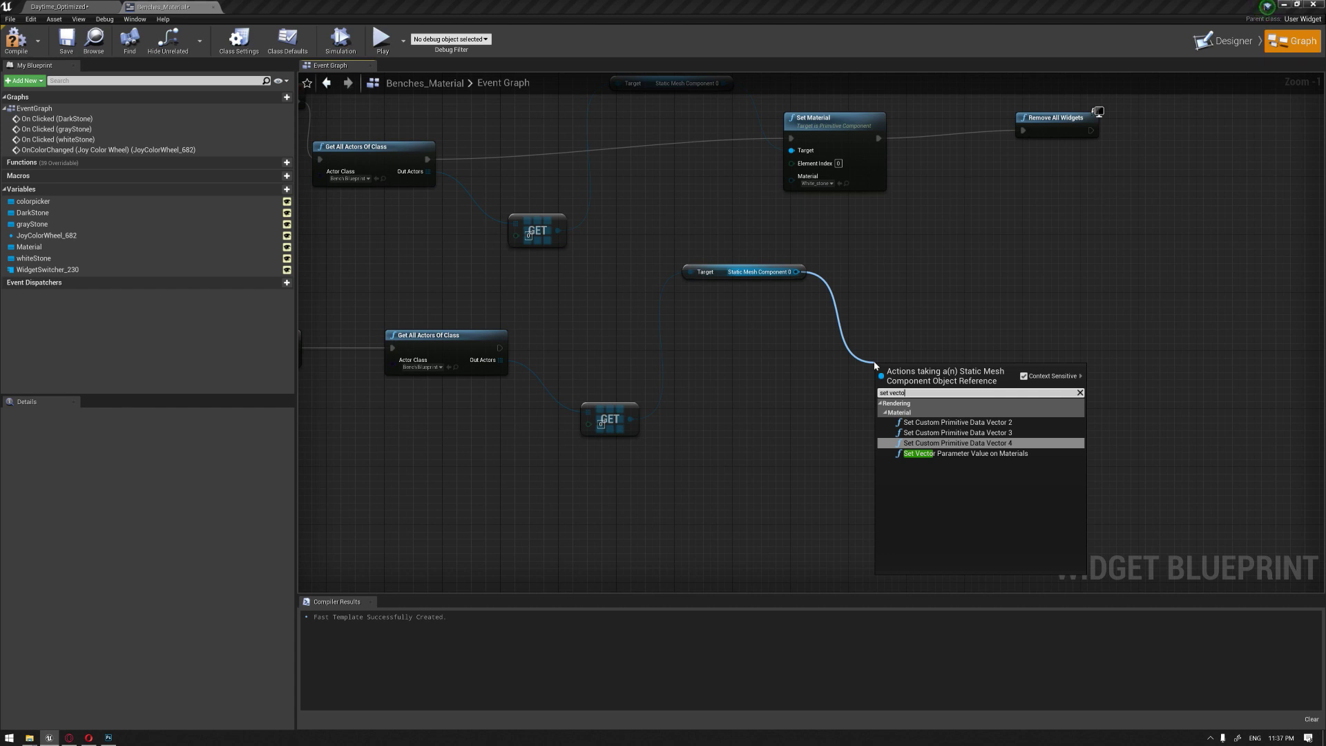
{"action": "left_click", "coordinate": [979, 454]}
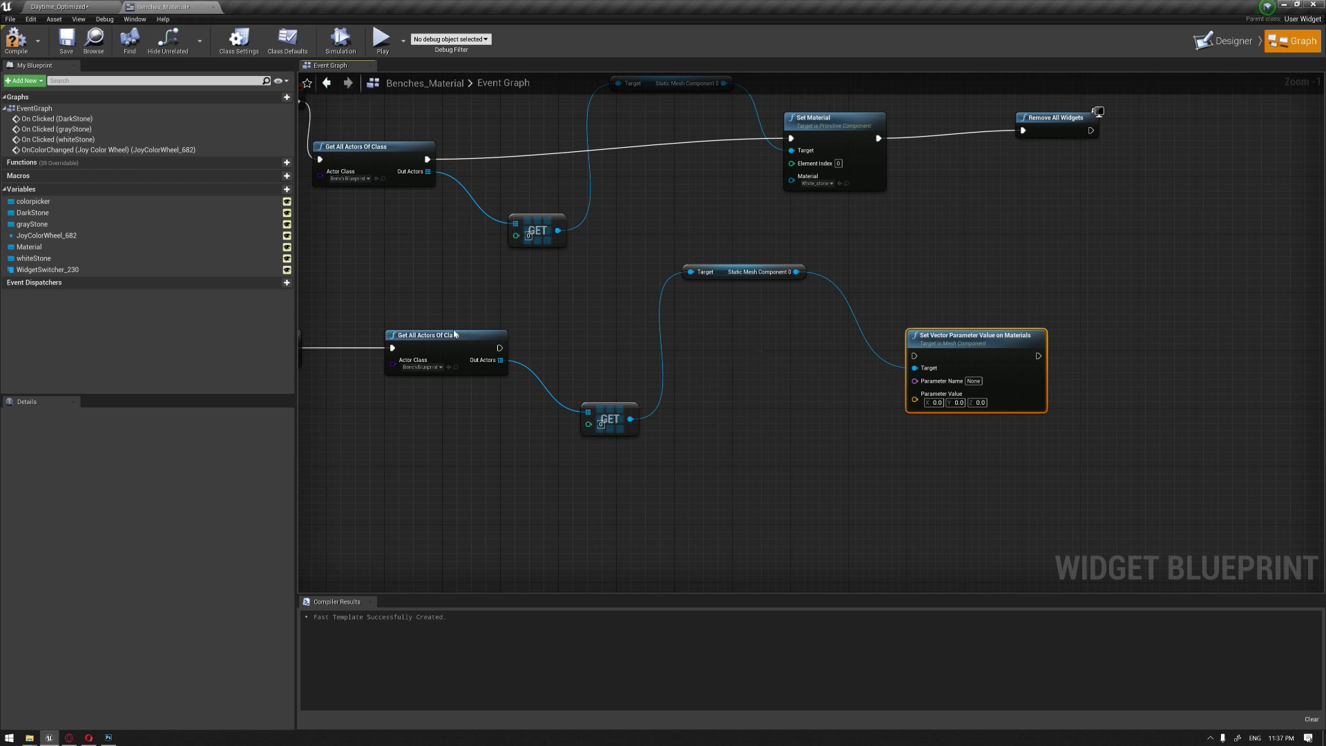
- Run the setter after the bench lookup and feed New Color into Parameter Value
{"action": "right_click_drag", "start_coordinate": [517, 345], "coordinate": [500, 366]}
{"action": "left_click_drag", "start_coordinate": [483, 367], "coordinate": [862, 326]}
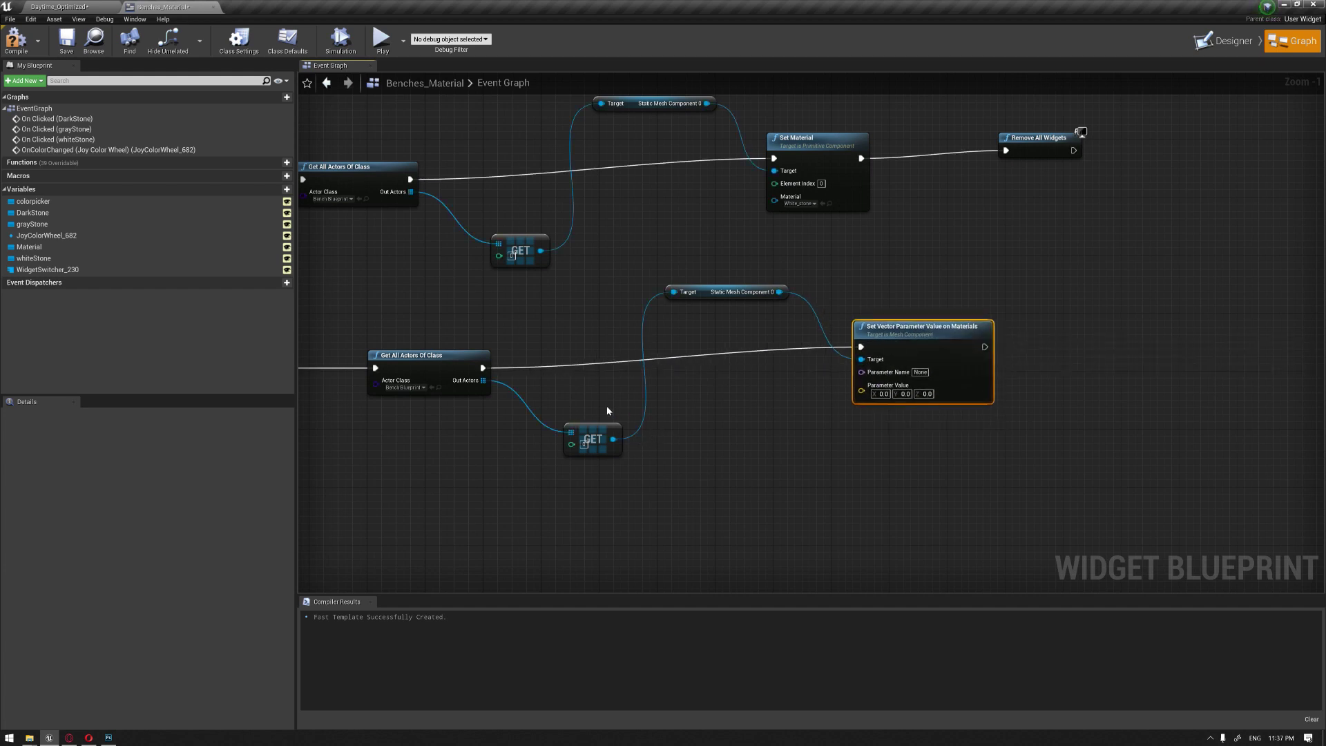
{"action": "right_click_drag", "start_coordinate": [606, 405], "coordinate": [810, 355]}
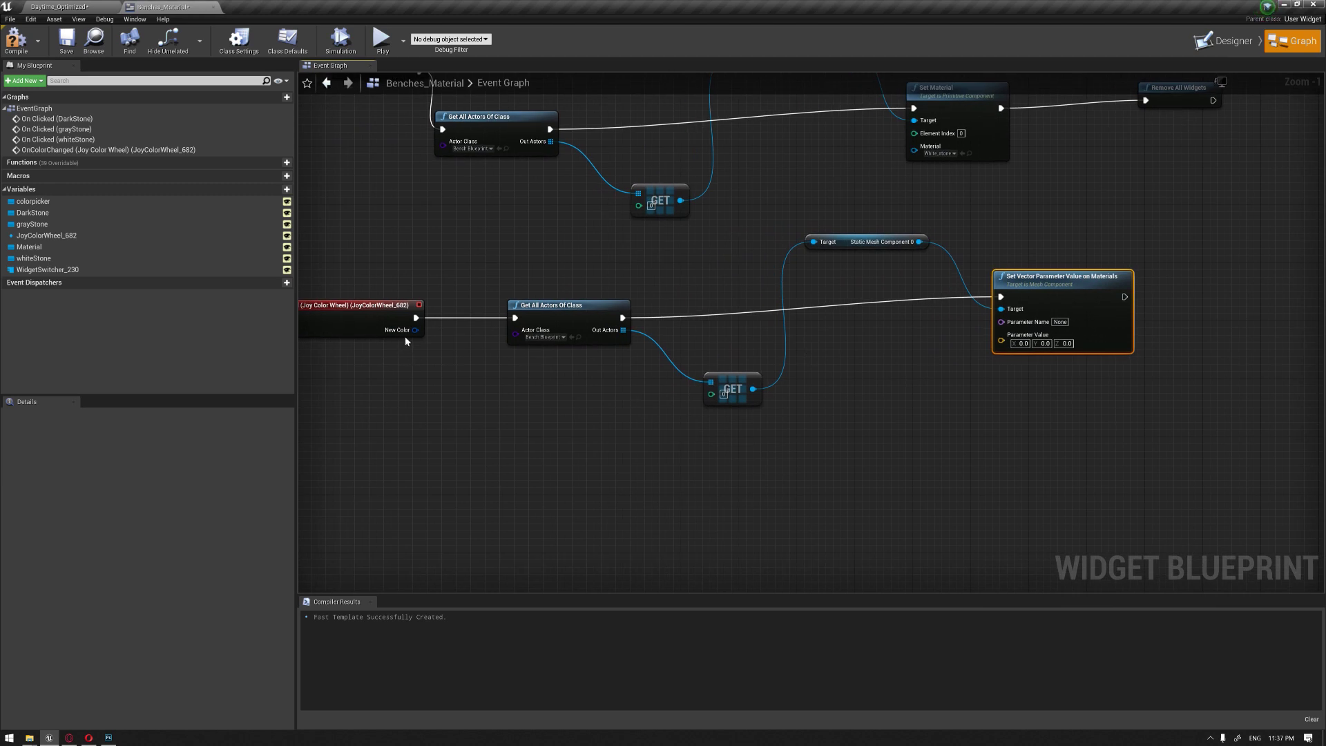
{"action": "left_click_drag", "start_coordinate": [416, 332], "coordinate": [1002, 342]}
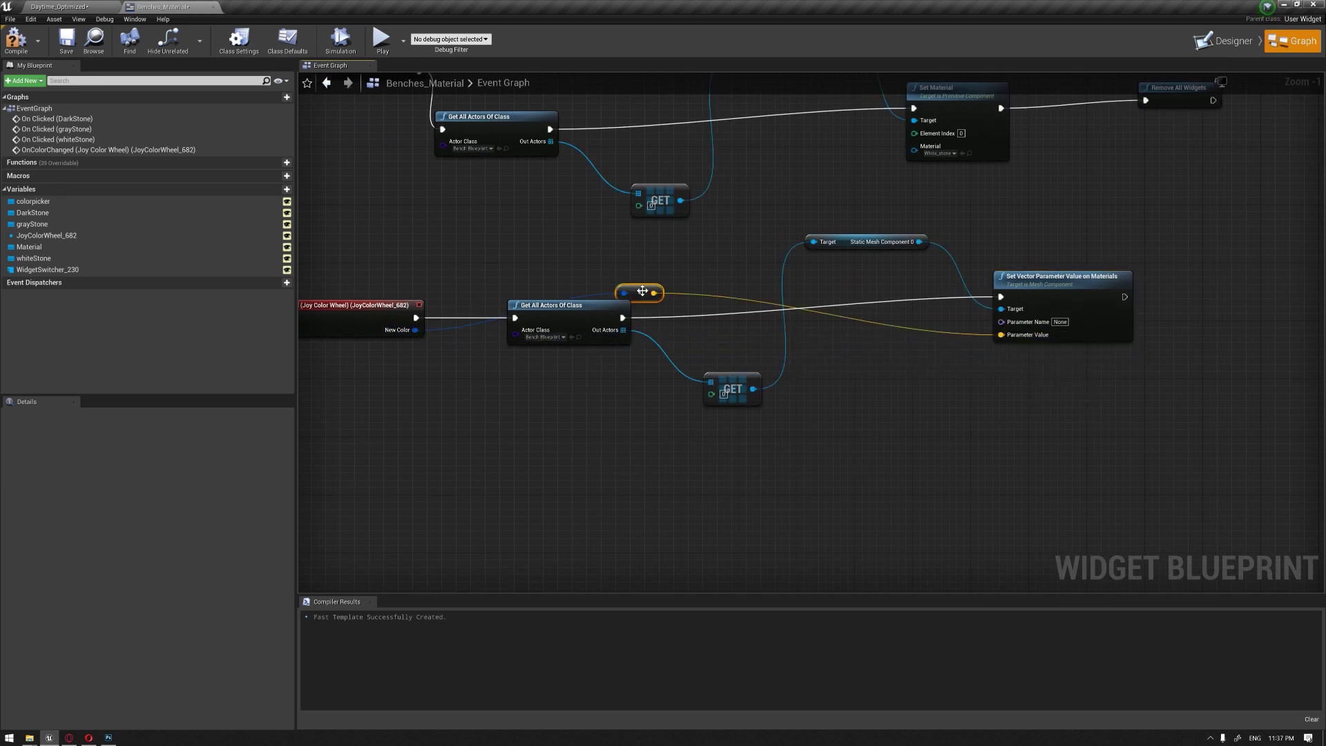
- Tidy the conversion node, color event and lookup node positions, then return to the level editor
{"action": "left_click_drag", "start_coordinate": [642, 290], "coordinate": [686, 446]}
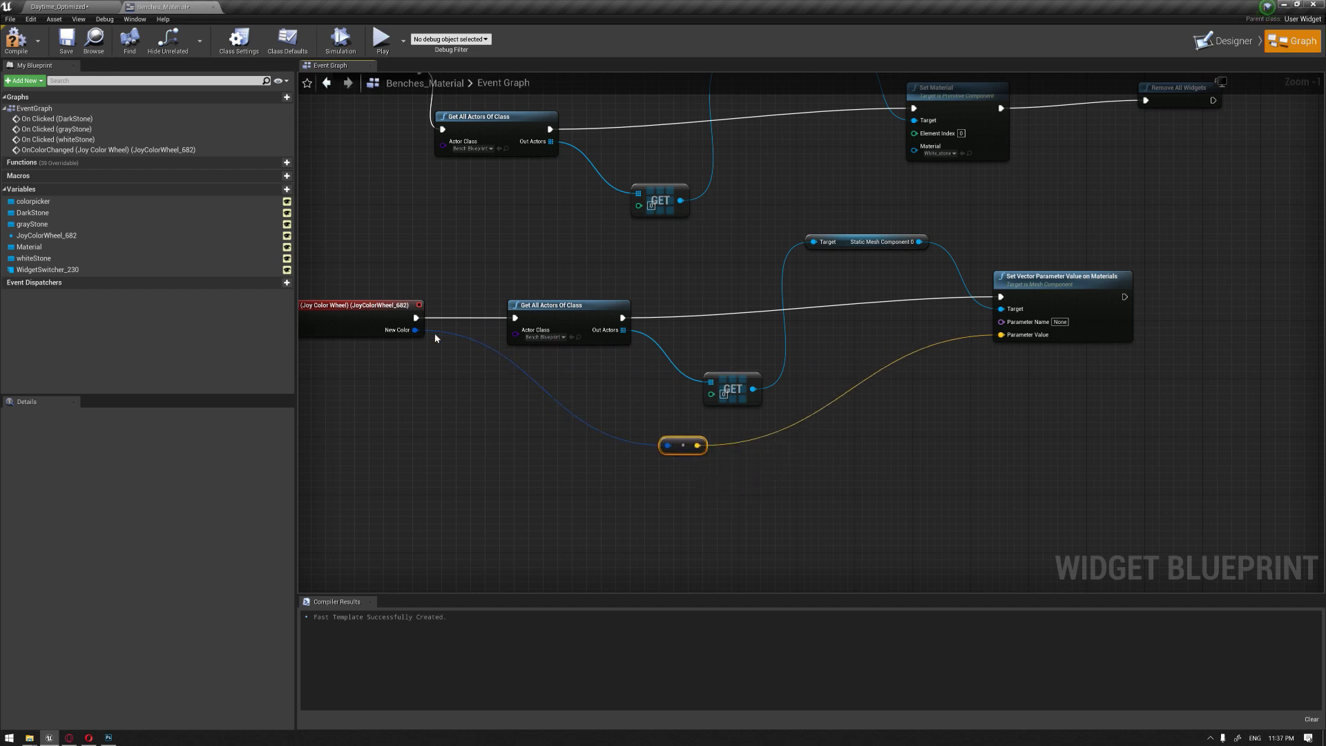
{"action": "left_click_drag", "start_coordinate": [391, 321], "coordinate": [444, 300]}
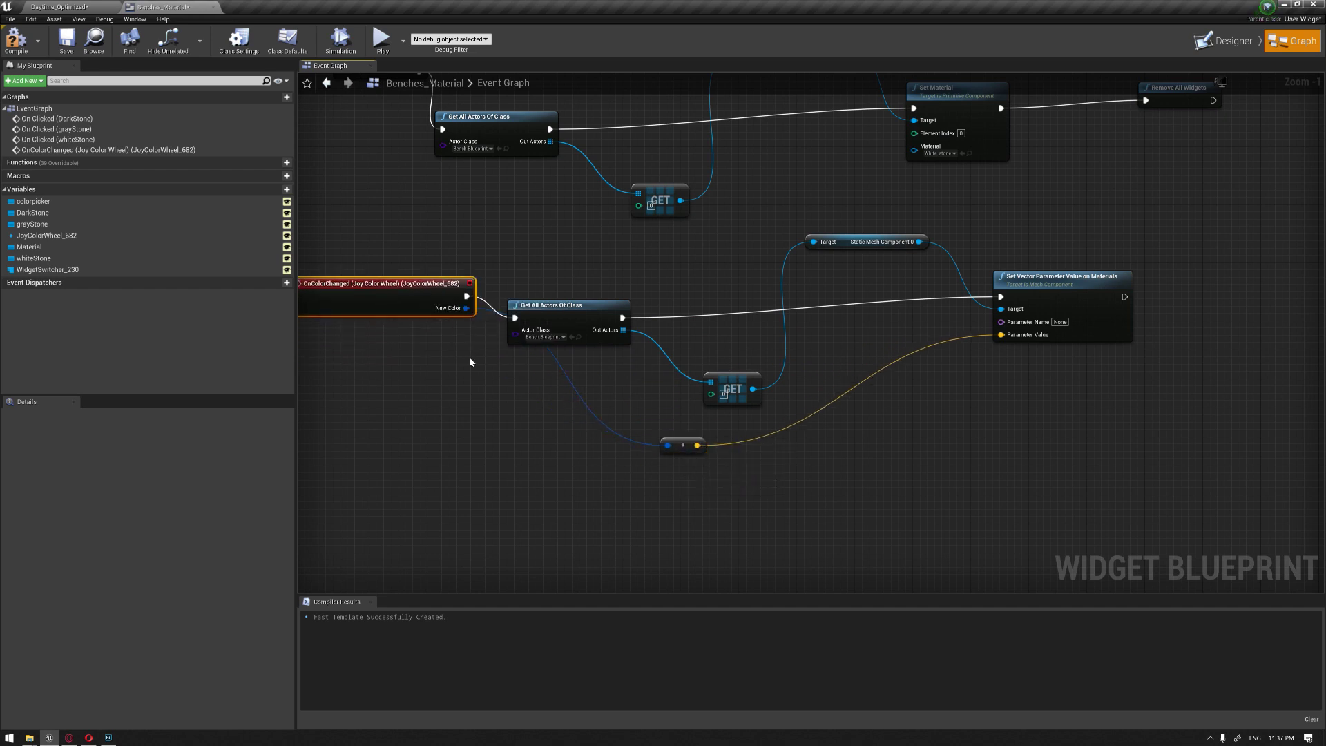
{"action": "left_click_drag", "start_coordinate": [570, 316], "coordinate": [621, 279]}
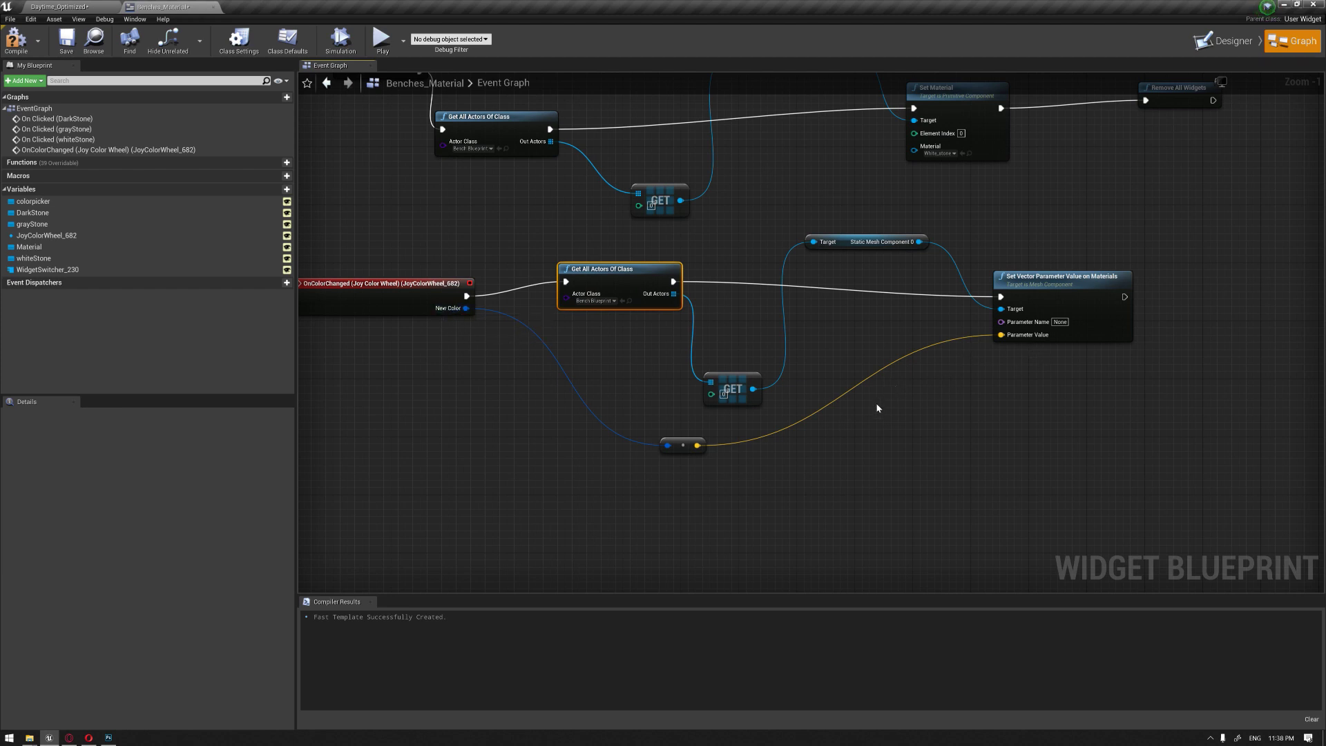
{"action": "right_click_drag", "start_coordinate": [883, 339], "coordinate": [854, 391]}
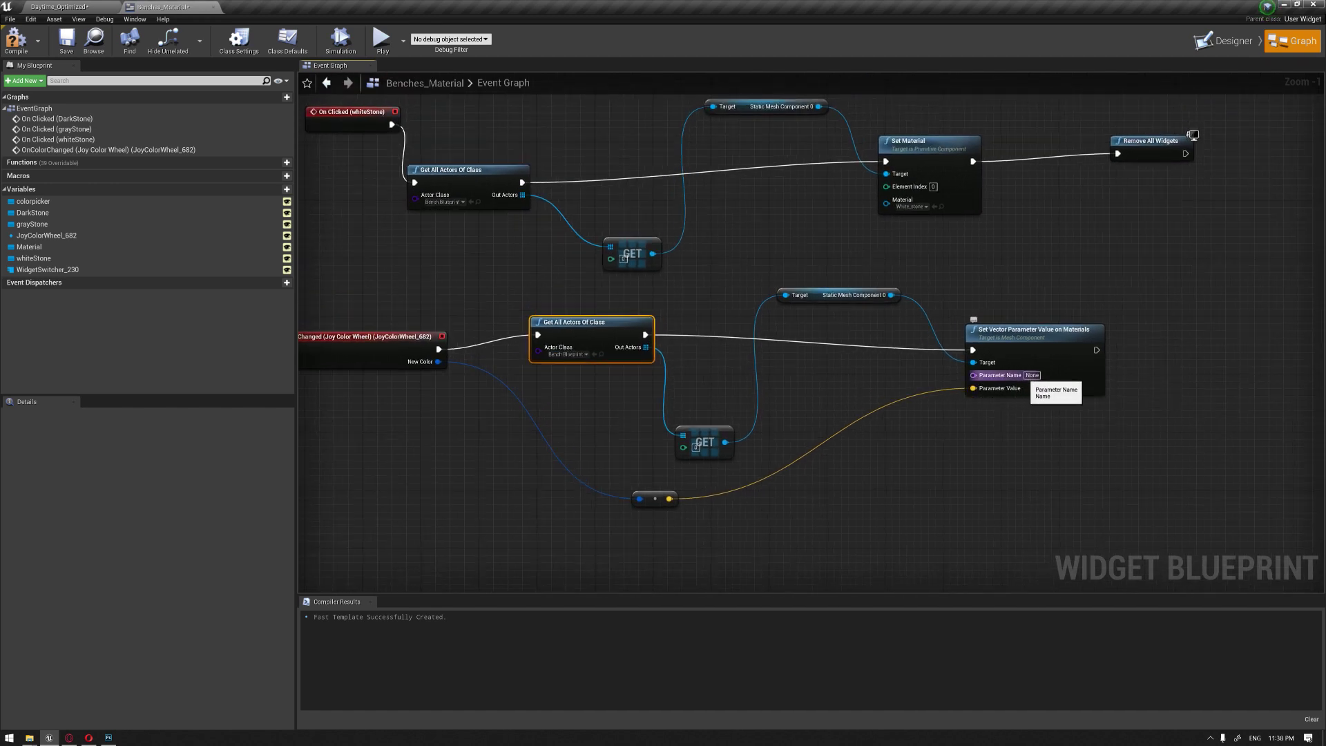
{"action": "scroll", "coordinate": [995, 377], "scroll_direction": "up", "scroll_amount": 1}
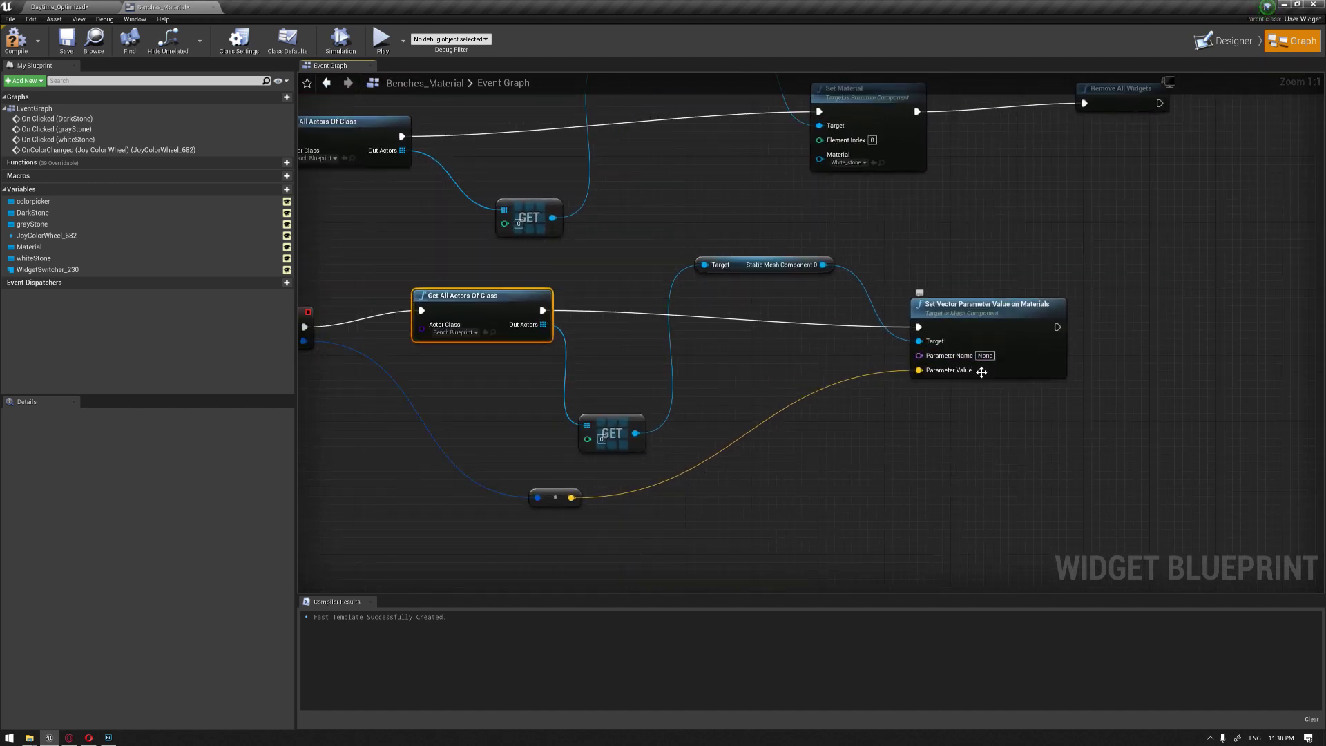
{"action": "left_click", "coordinate": [90, 7]}
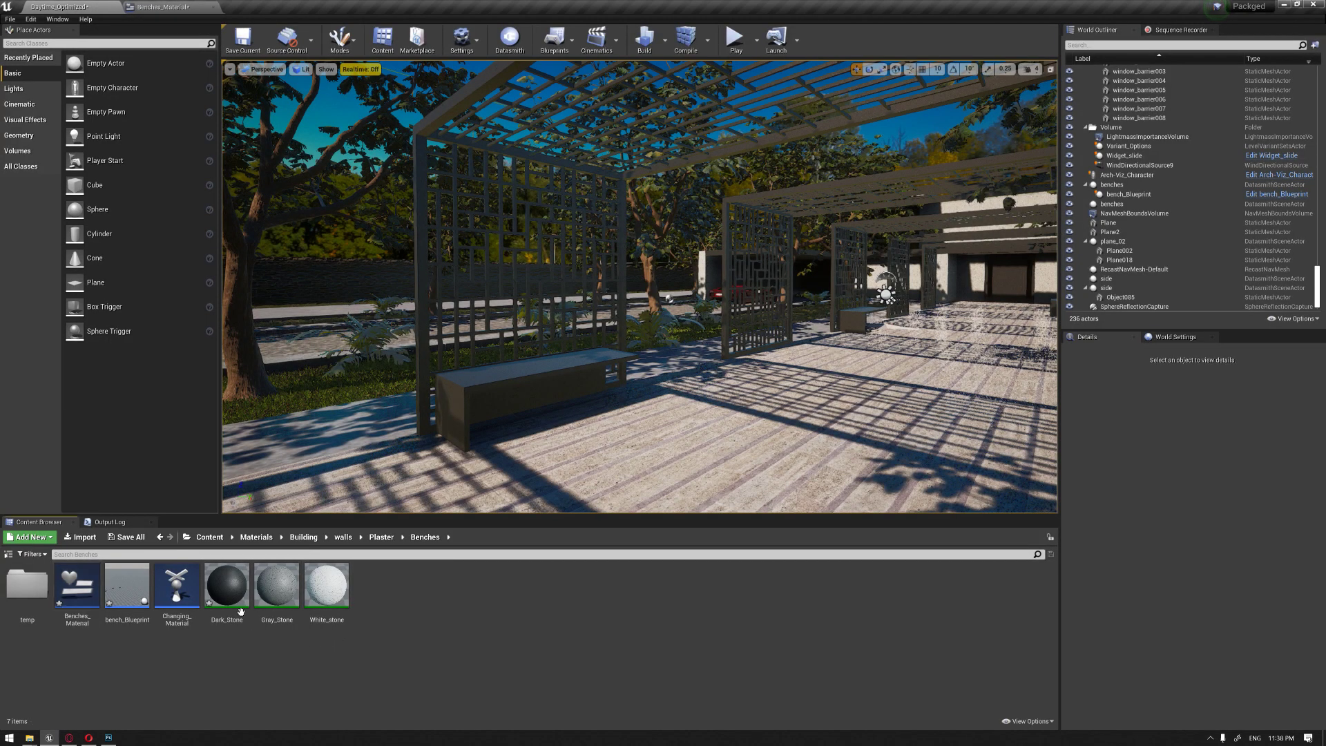
- Check the 'wall color' parameter in Dark_Stone's parent material, then close both editors without saving
{"action": "double_click", "coordinate": [226, 584]}
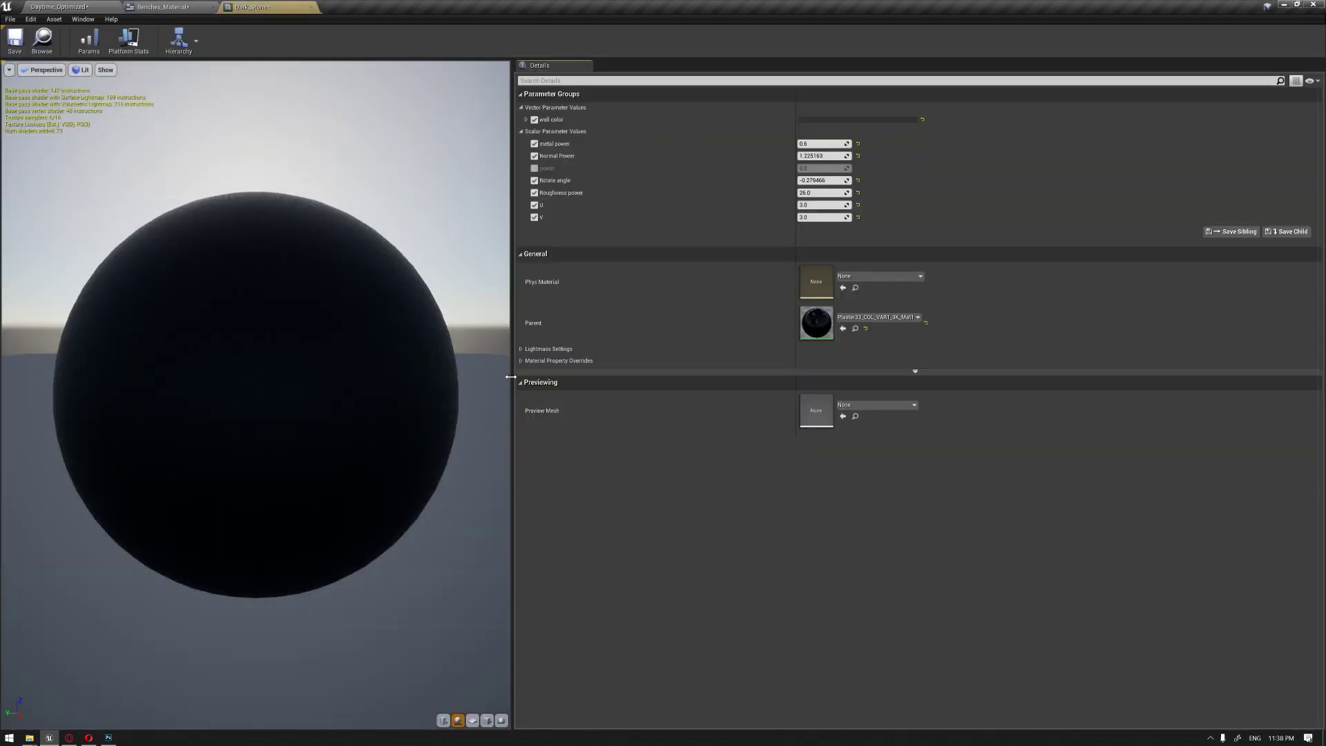
{"action": "double_click", "coordinate": [816, 323]}
{"action": "scroll", "coordinate": [616, 329], "scroll_direction": "down", "scroll_amount": 1}
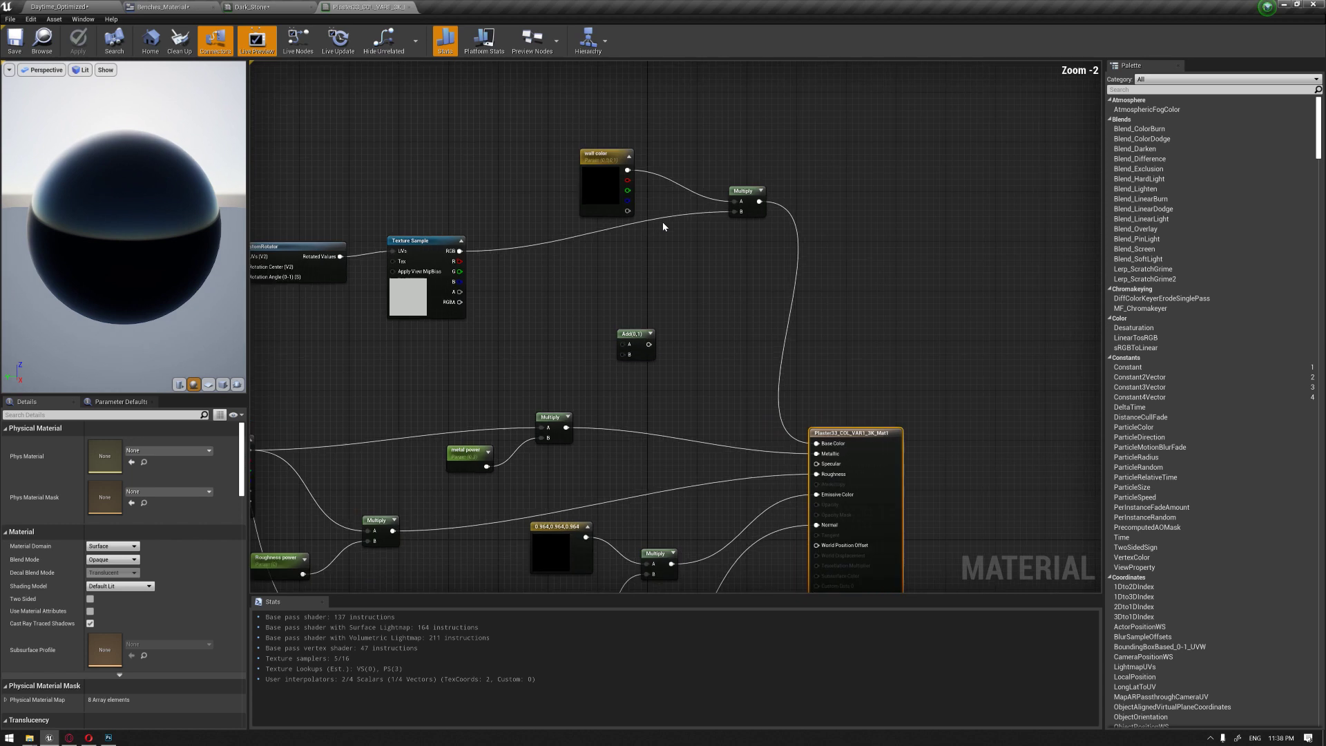
{"action": "right_click_drag", "start_coordinate": [662, 216], "coordinate": [662, 327]}
{"action": "left_click", "coordinate": [599, 296]}
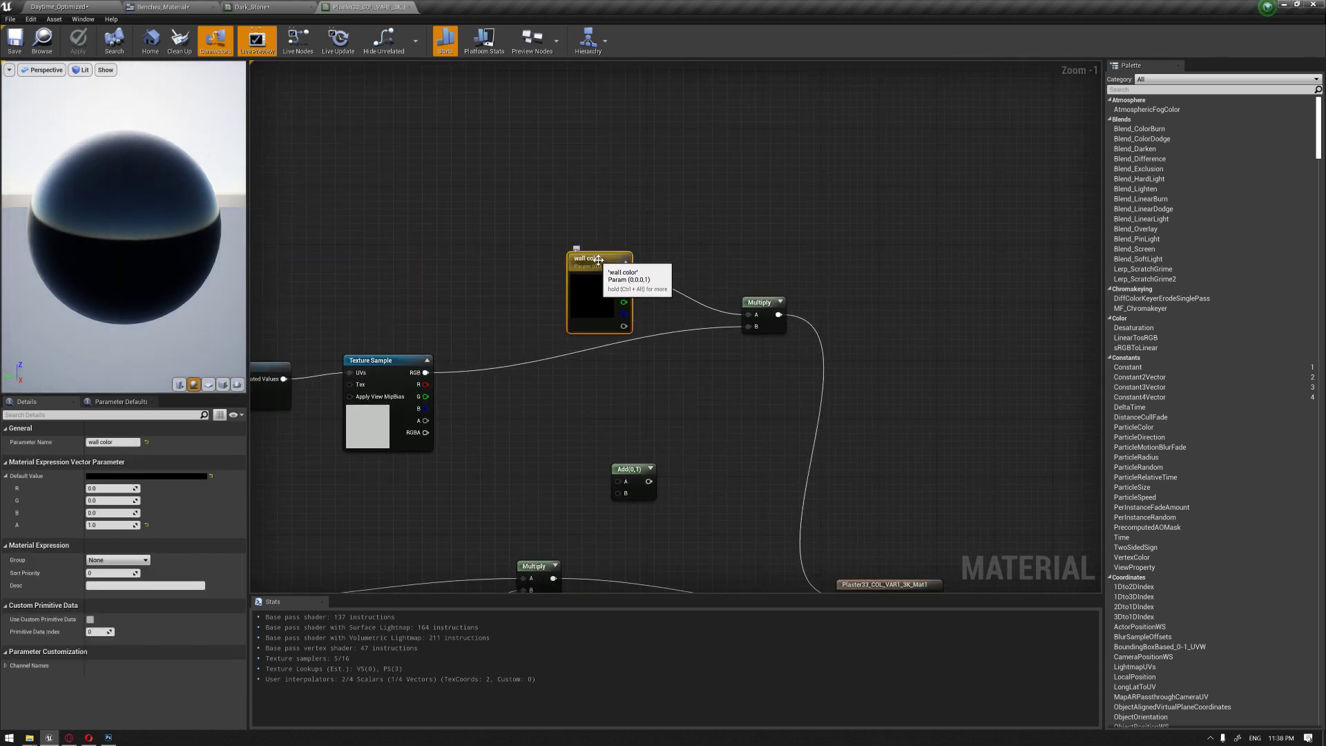
{"action": "left_click_drag", "start_coordinate": [604, 293], "coordinate": [560, 278]}
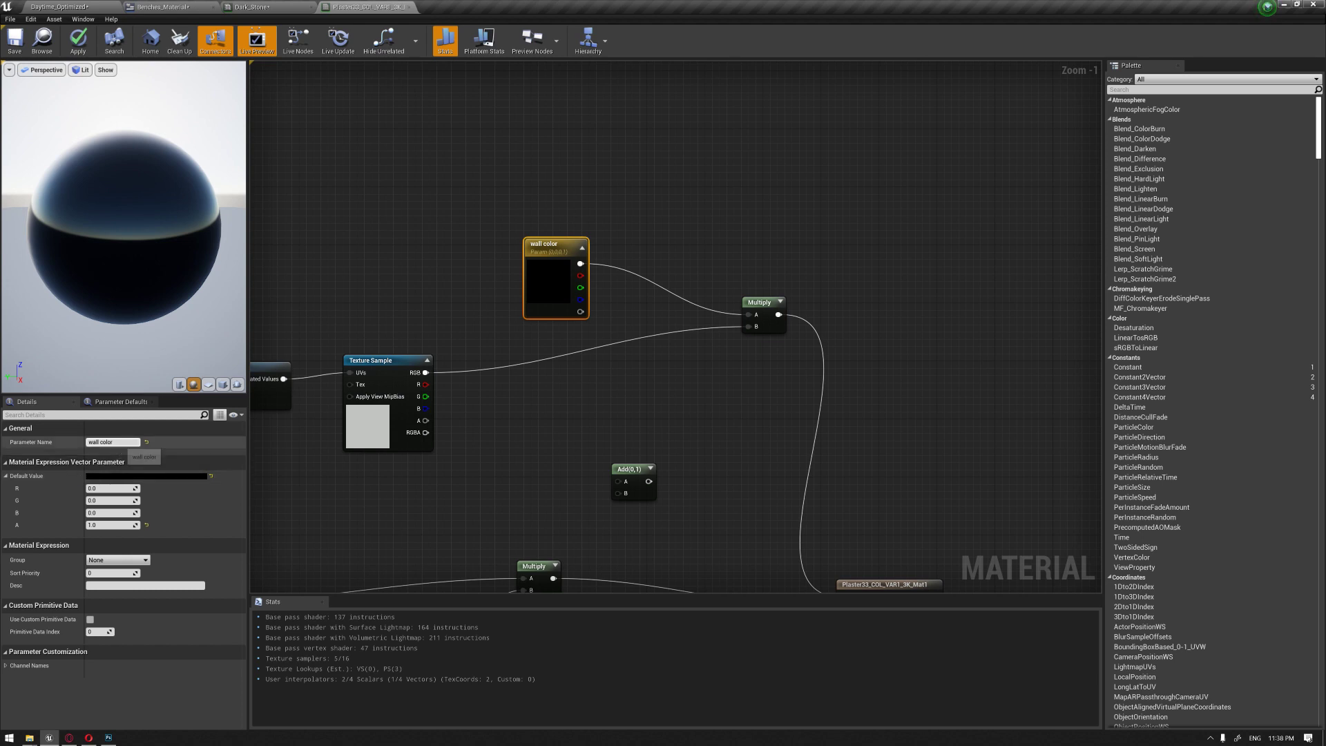
{"action": "left_click", "coordinate": [409, 8]}
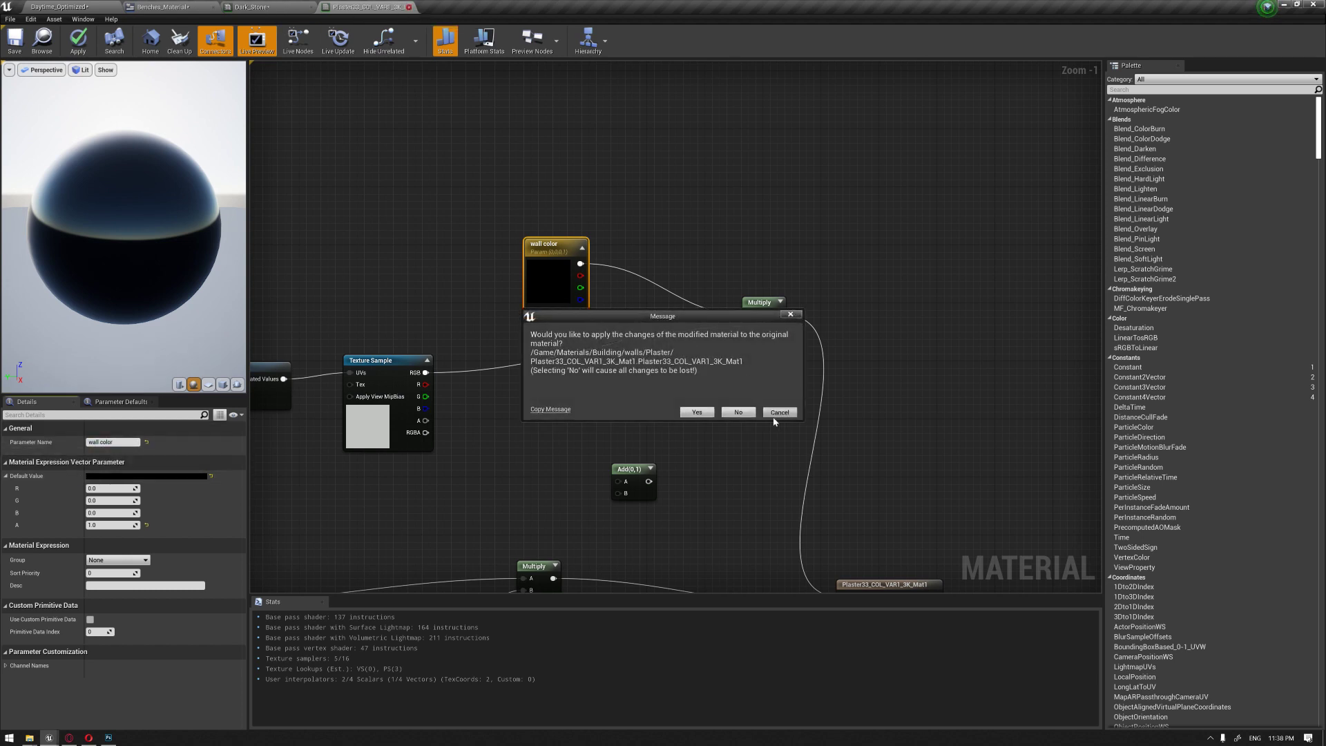
{"action": "left_click", "coordinate": [737, 413]}
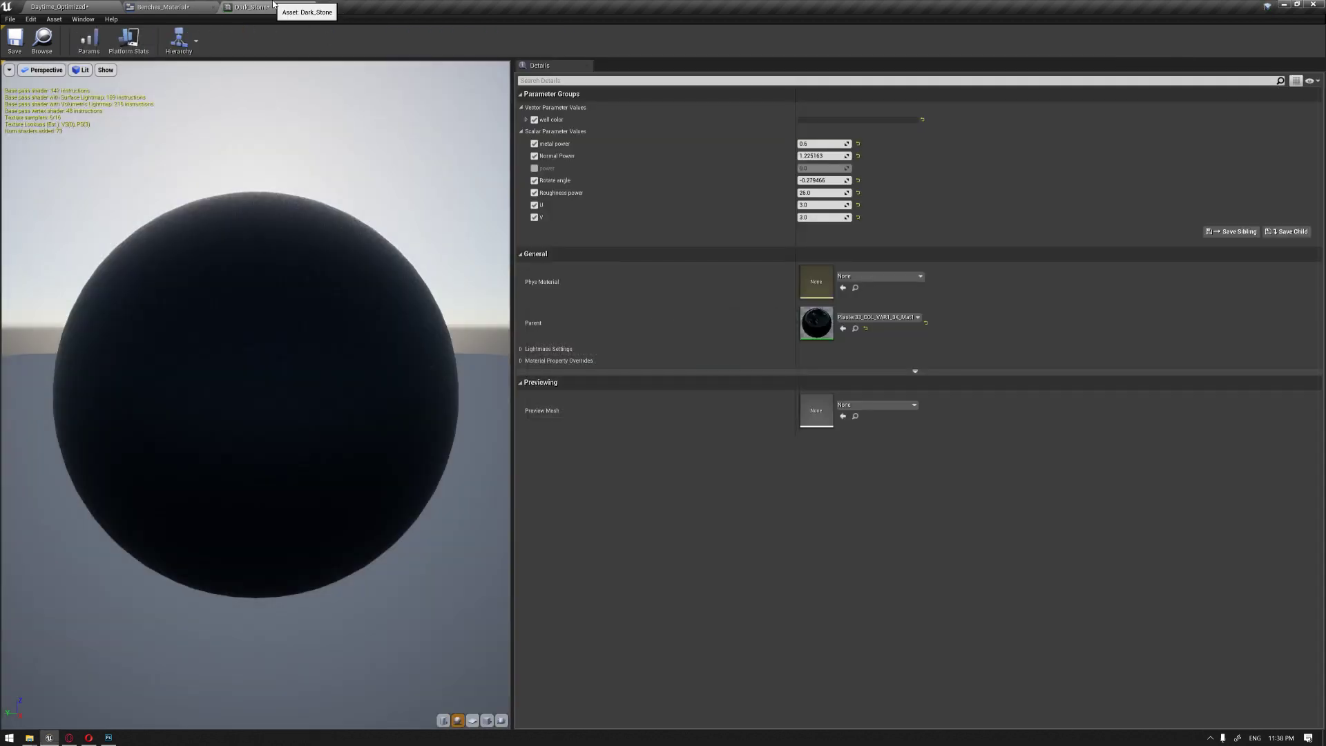
{"action": "left_click", "coordinate": [312, 8]}
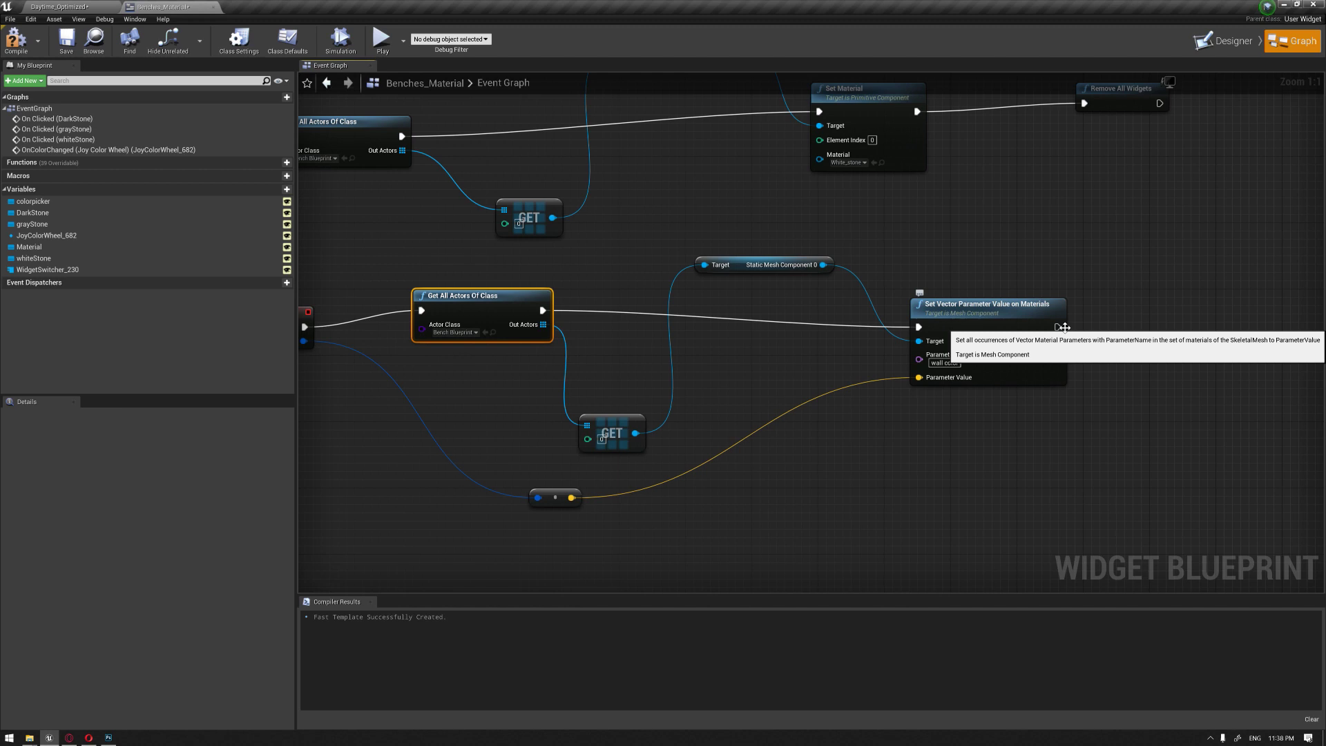
- Pan the Event Graph to review the OnColorChanged colour-wheel logic
{"action": "left_click", "coordinate": [644, 334]}
{"action": "scroll", "coordinate": [645, 334], "scroll_direction": "down", "scroll_amount": 3}
{"action": "right_click_drag", "start_coordinate": [645, 329], "coordinate": [767, 345]}
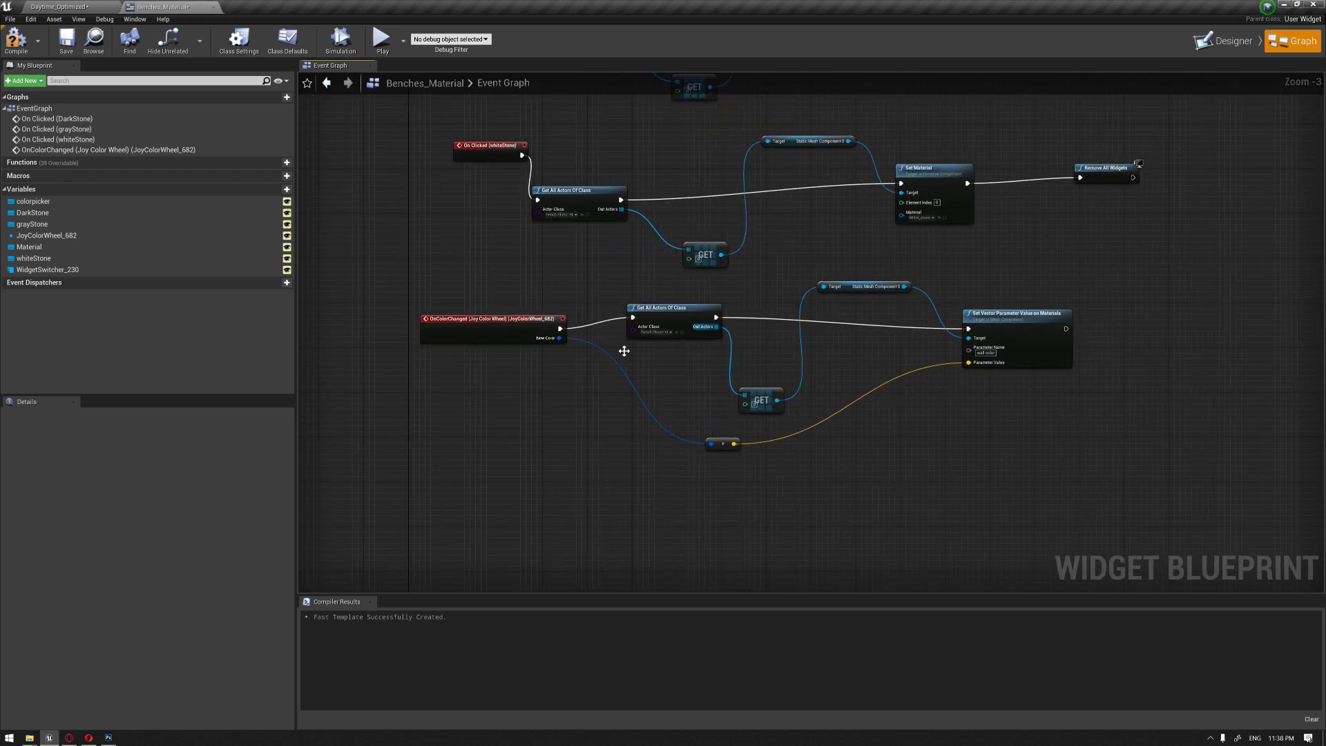
{"action": "scroll", "coordinate": [852, 358], "scroll_direction": "up", "scroll_amount": 2}
{"action": "right_click_drag", "start_coordinate": [853, 358], "coordinate": [849, 328]}
{"action": "right_click_drag", "start_coordinate": [538, 419], "coordinate": [554, 374]}
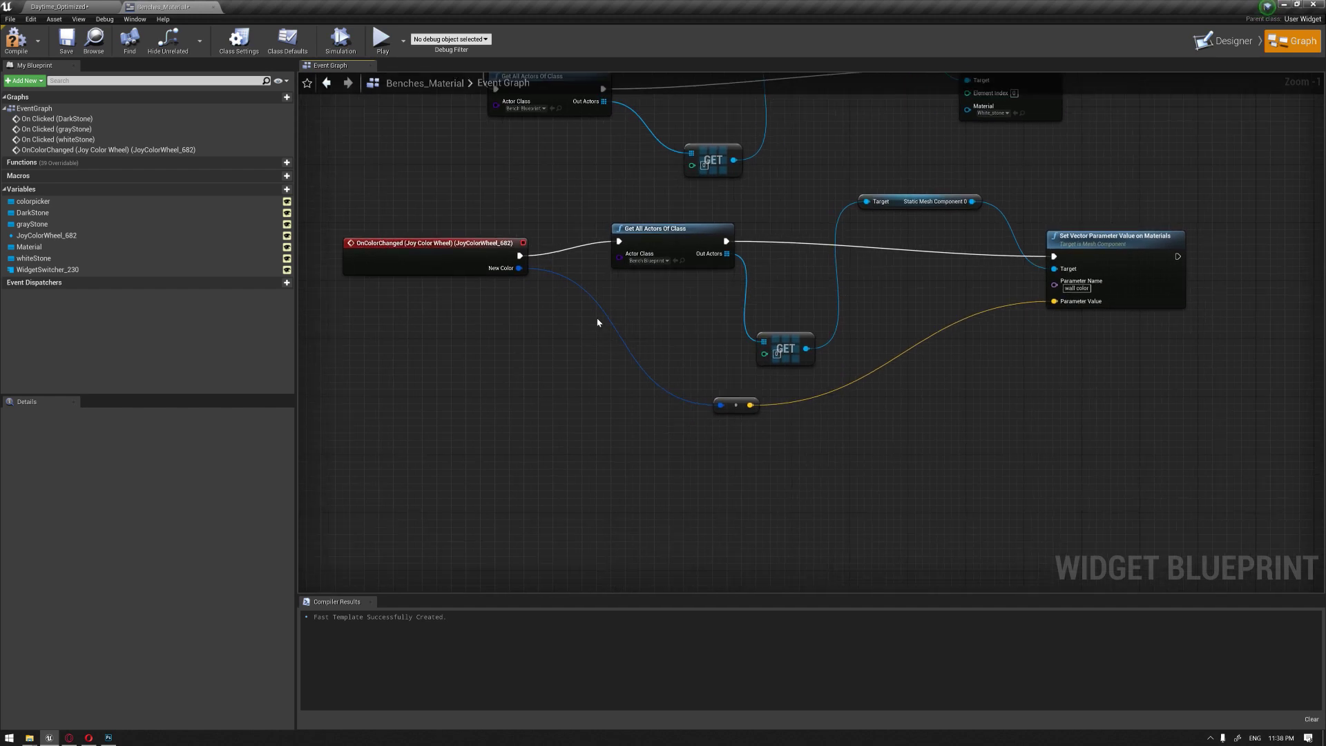
- Add an On Clicked event for the Material button from its Details Events section
{"action": "left_click", "coordinate": [1224, 41]}
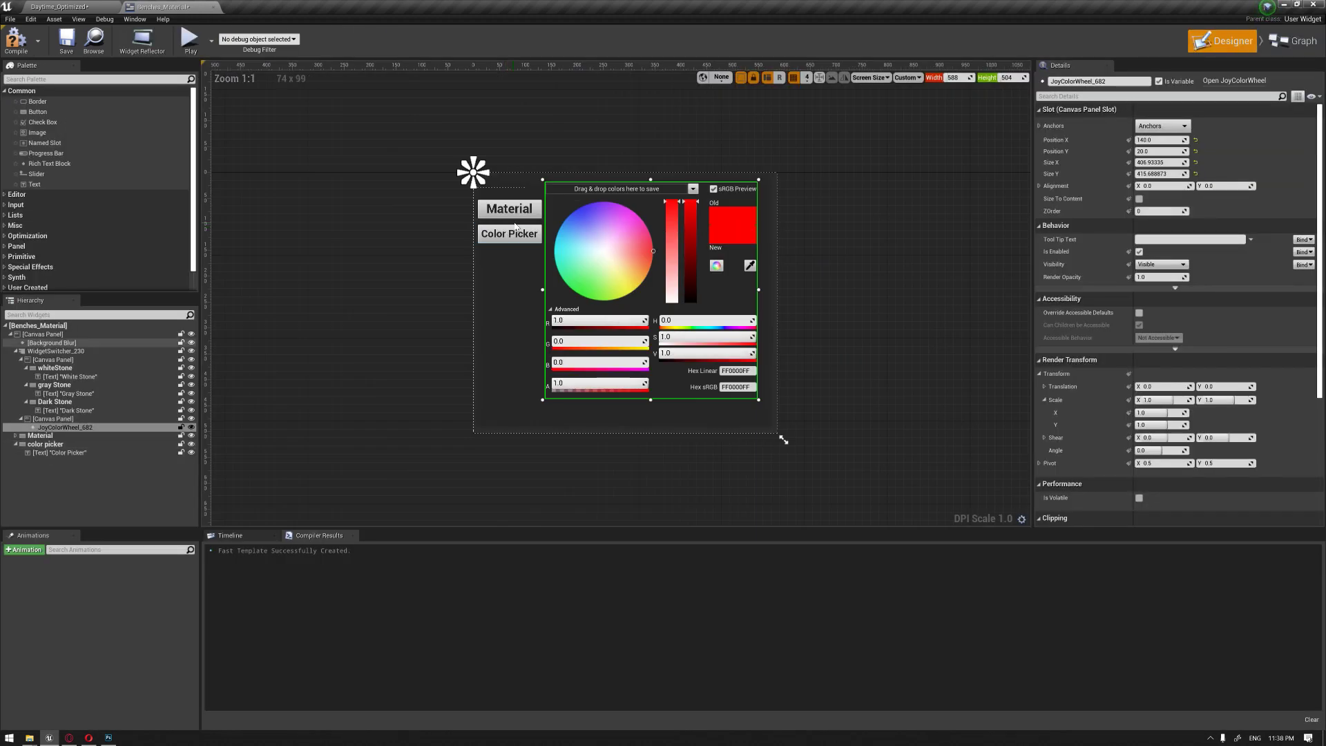
{"action": "left_click", "coordinate": [542, 215]}
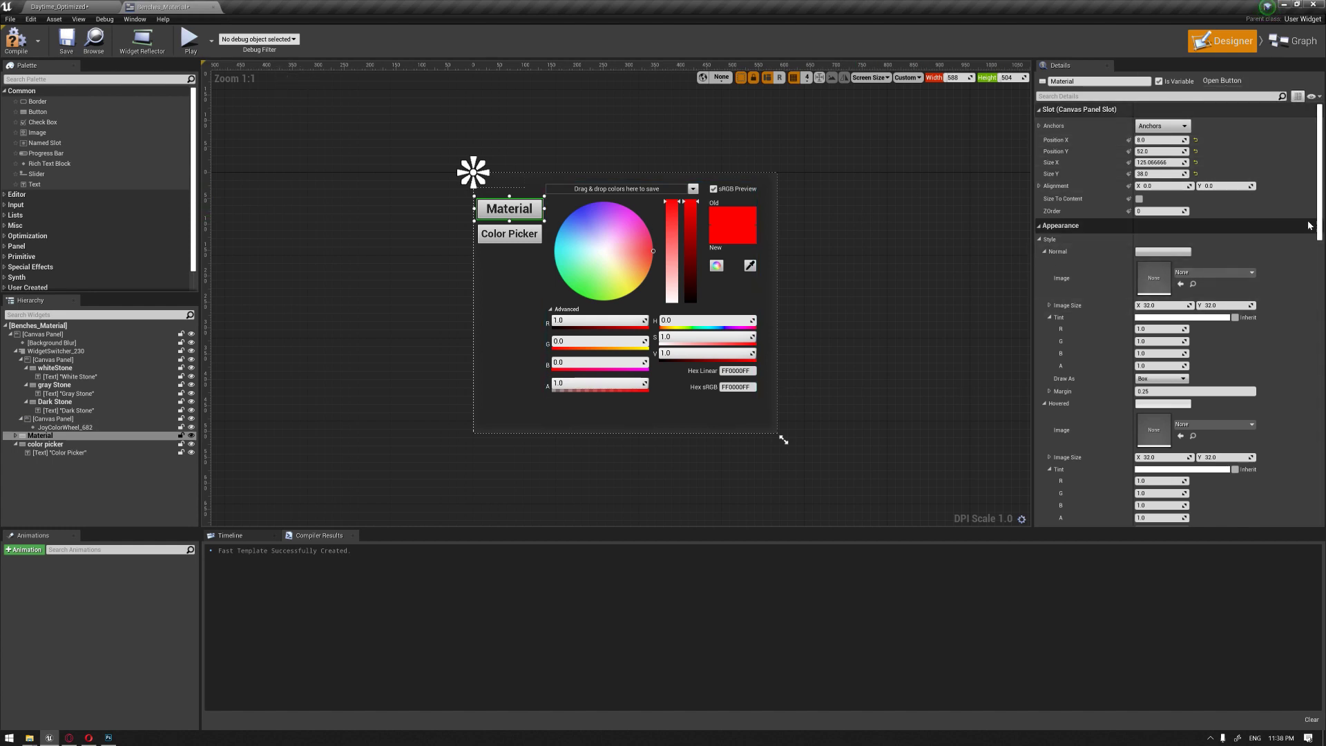
{"action": "scroll", "coordinate": [1081, 290], "scroll_direction": "down", "scroll_amount": 10}
{"action": "scroll", "coordinate": [1193, 433], "scroll_direction": "down", "scroll_amount": 10}
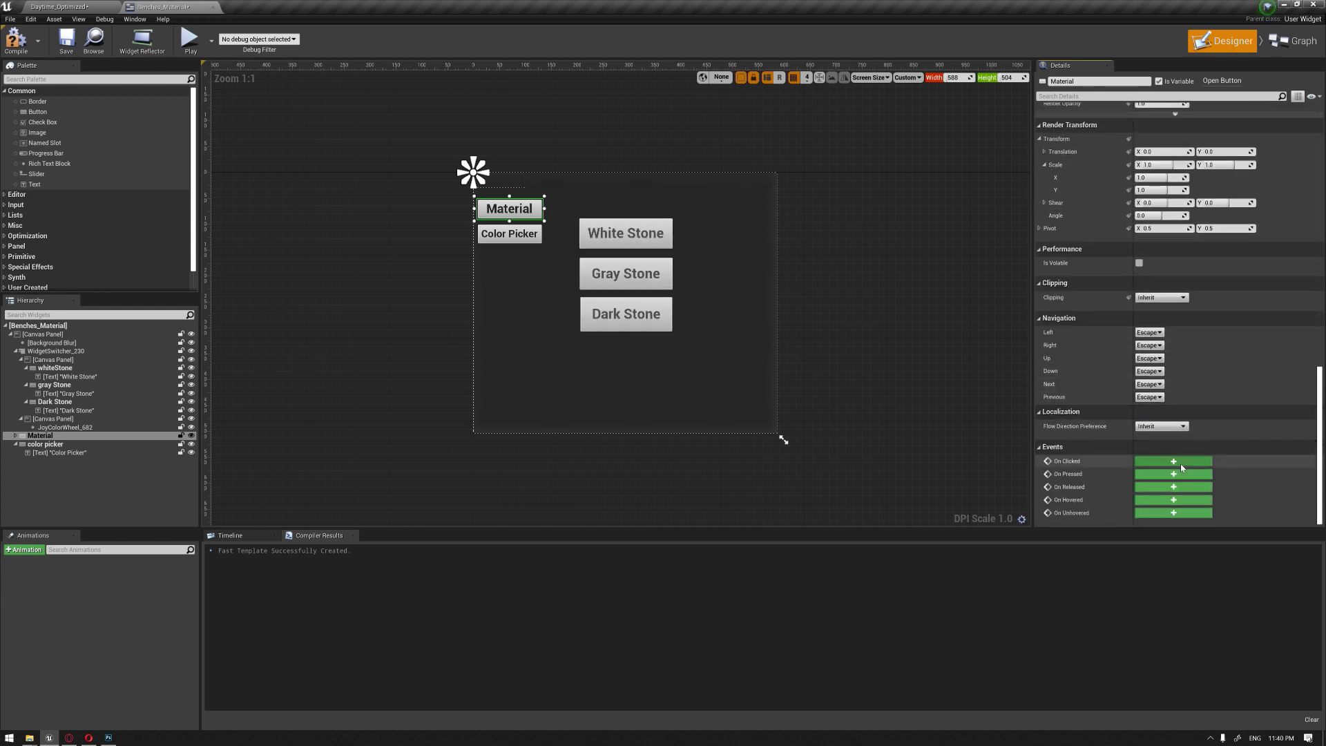
{"action": "left_click", "coordinate": [1174, 462]}
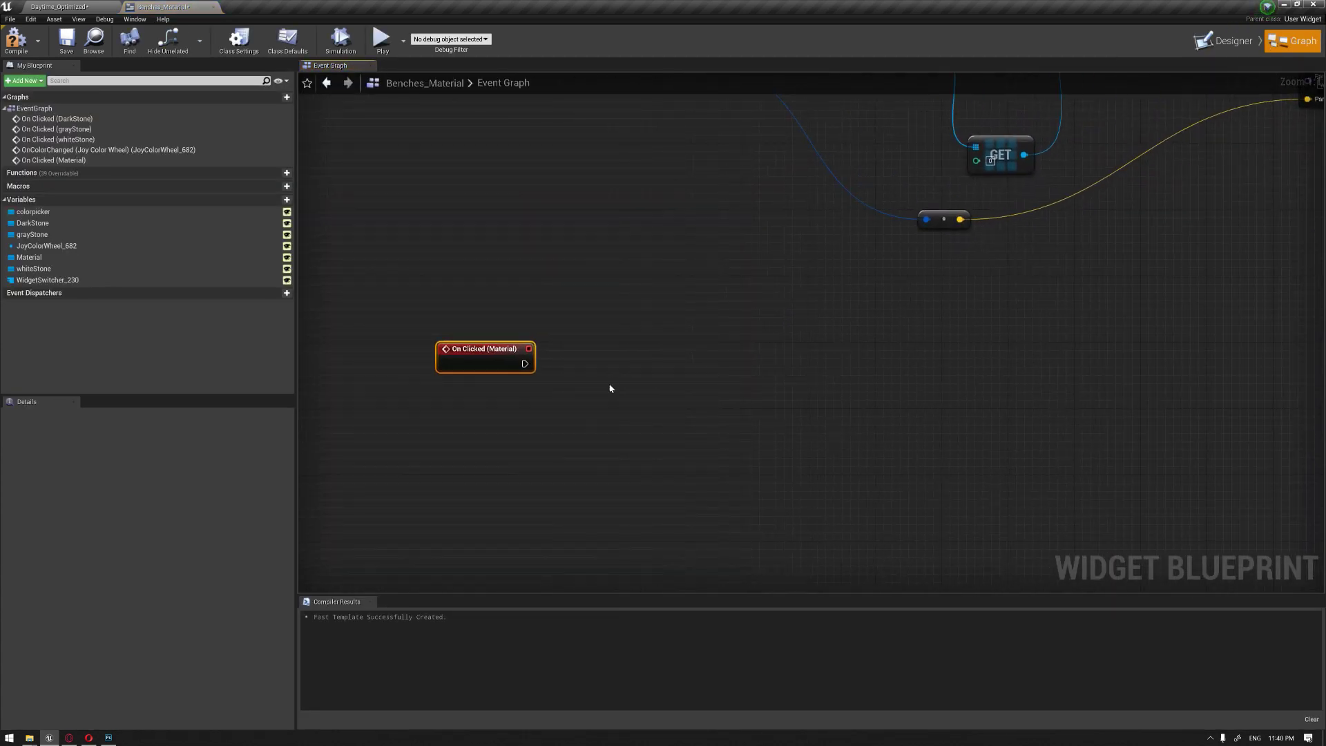
- Add a Set Active Widget Index node after the On Clicked (Material) event
{"action": "left_click_drag", "start_coordinate": [524, 366], "coordinate": [679, 332]}
{"action": "type", "text": "se"}
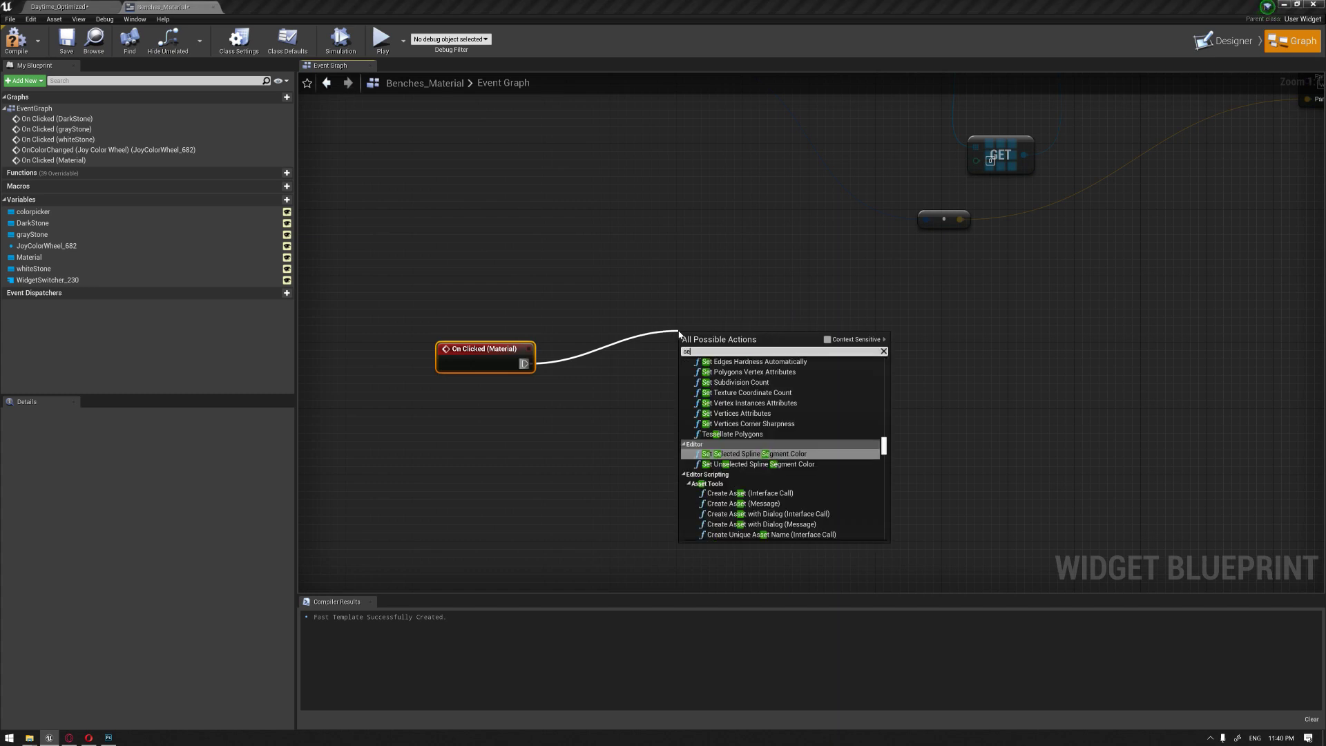
{"action": "type", "text": "t widg"}
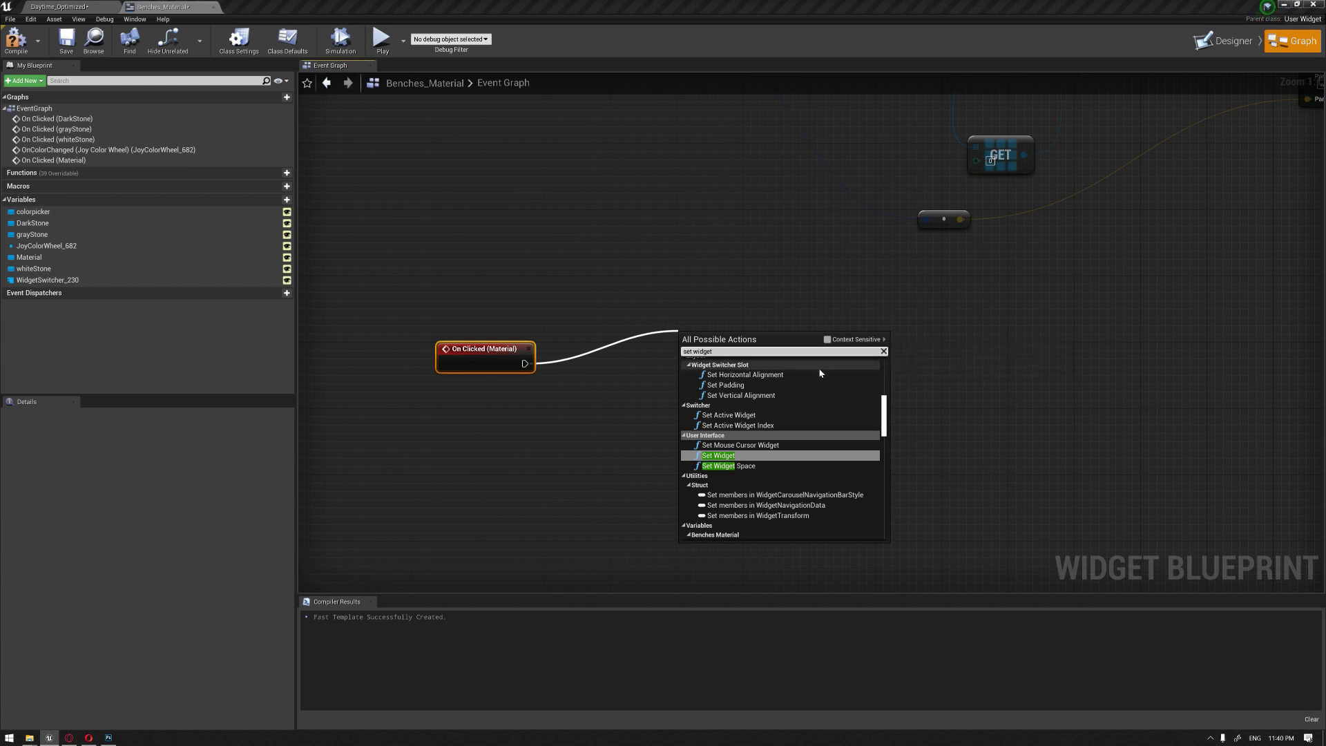
{"action": "type", "text": "et index"}
{"action": "left_click", "coordinate": [749, 412]}
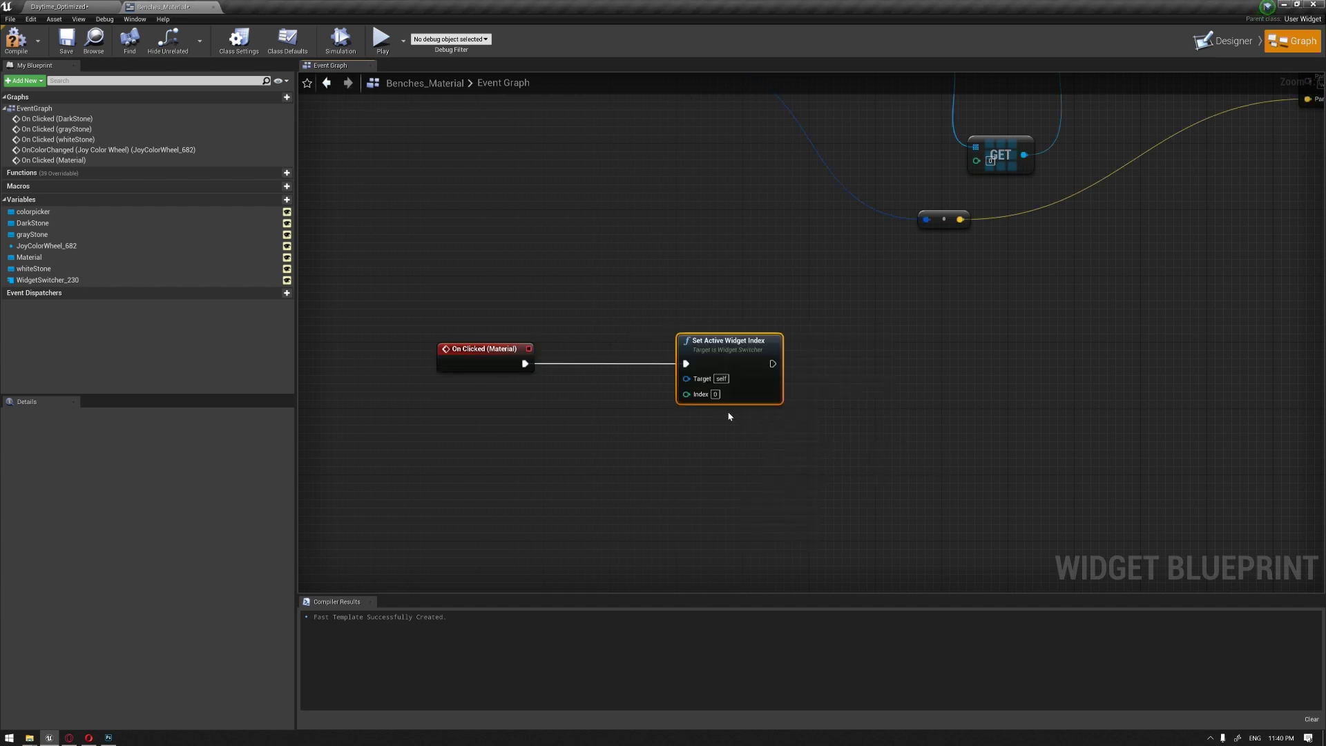
- Feed a WidgetSwitcher_230 reference into the node's Target and tidy the layout
{"action": "right_click_drag", "start_coordinate": [686, 422], "coordinate": [757, 433]}
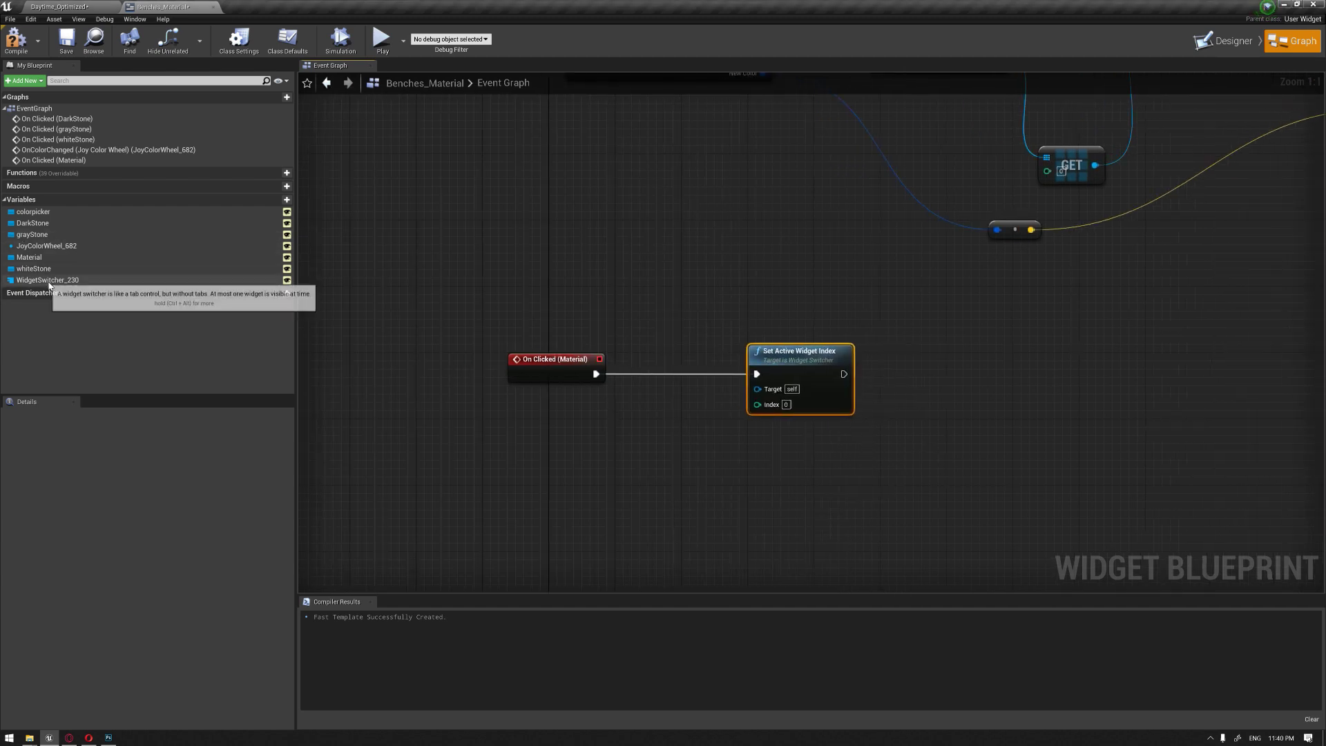
{"action": "left_click_drag", "start_coordinate": [62, 280], "coordinate": [840, 336]}
{"action": "left_click_drag", "start_coordinate": [680, 386], "coordinate": [625, 435]}
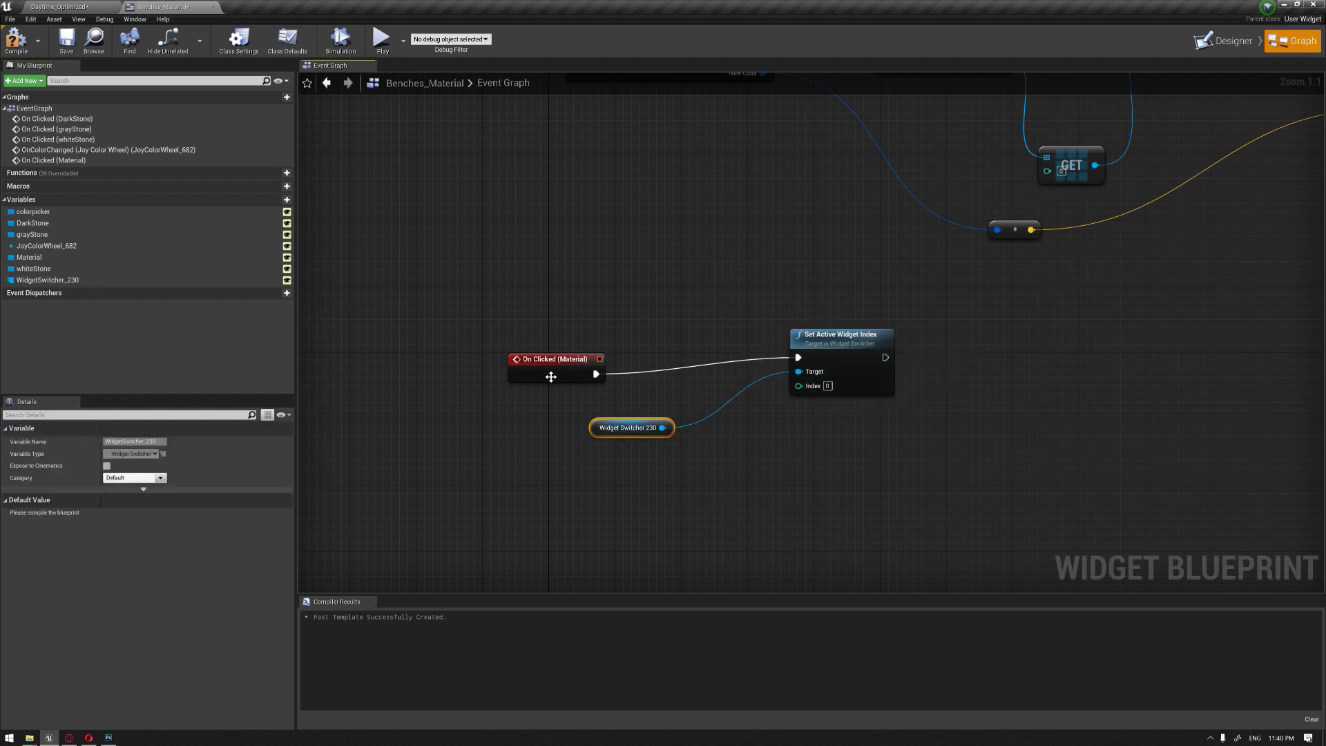
{"action": "left_click_drag", "start_coordinate": [551, 377], "coordinate": [592, 359]}
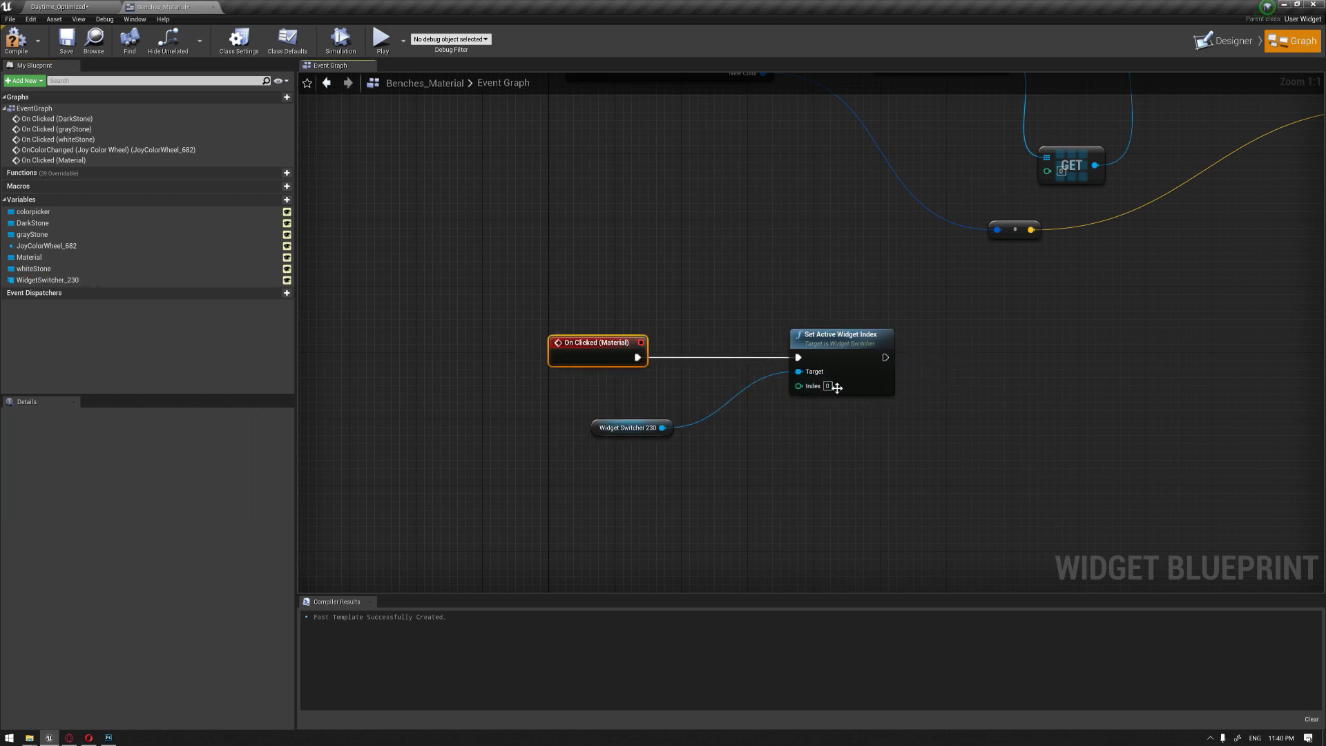
{"action": "right_click_drag", "start_coordinate": [844, 401], "coordinate": [835, 340]}
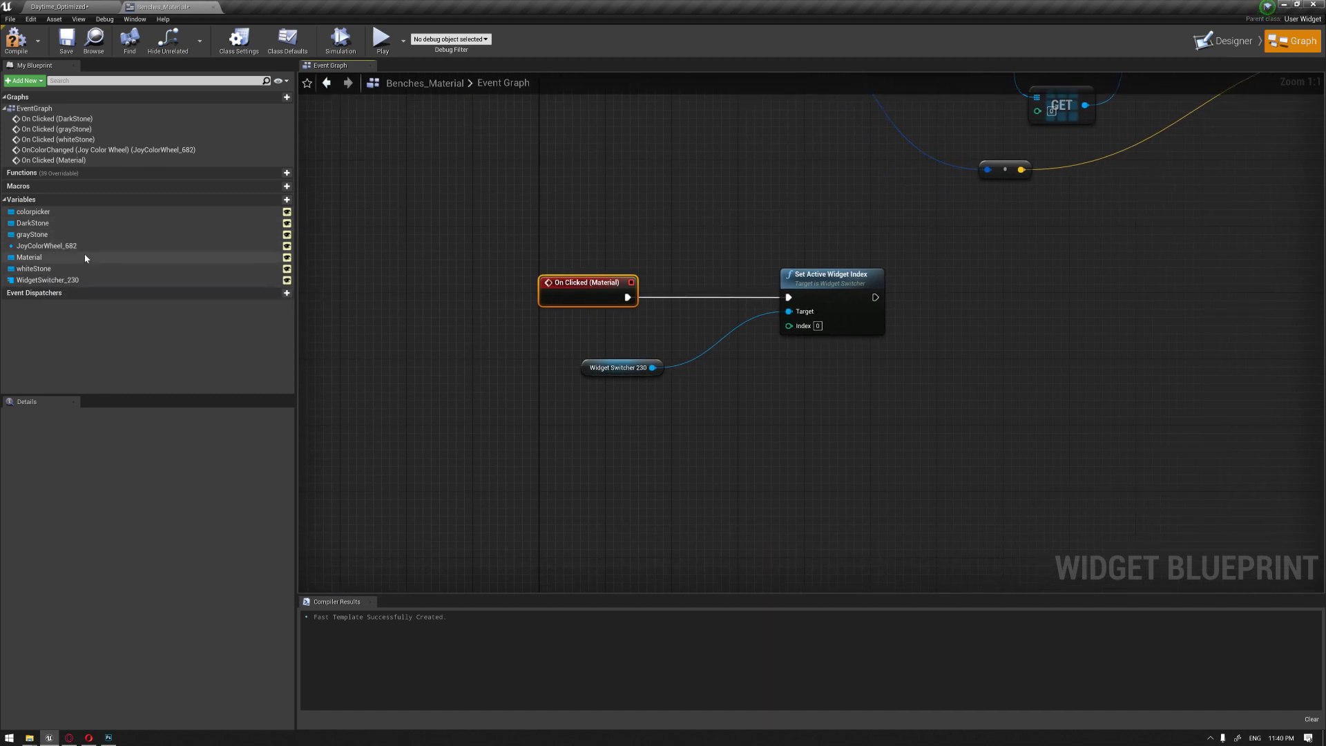
- Add an On Clicked event for the Color Picker button
{"action": "left_click", "coordinate": [1226, 41]}
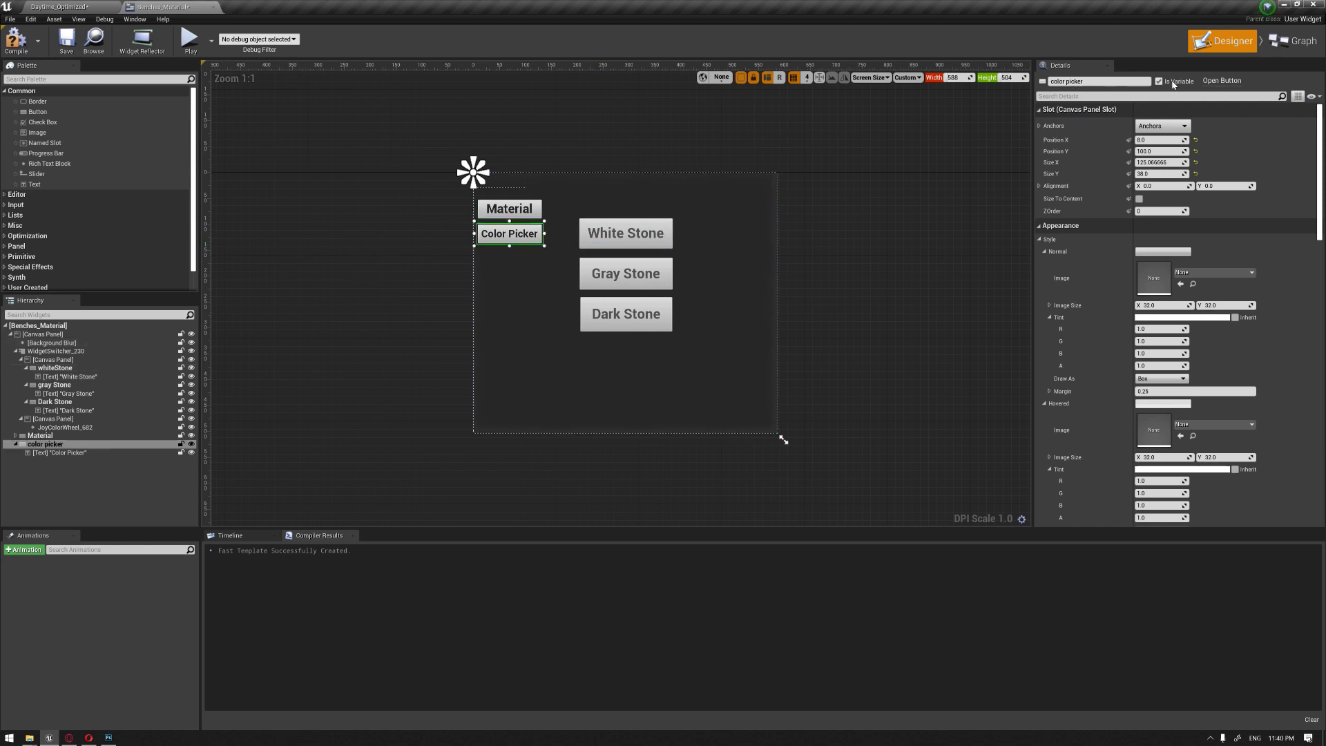
{"action": "left_click", "coordinate": [1311, 47]}
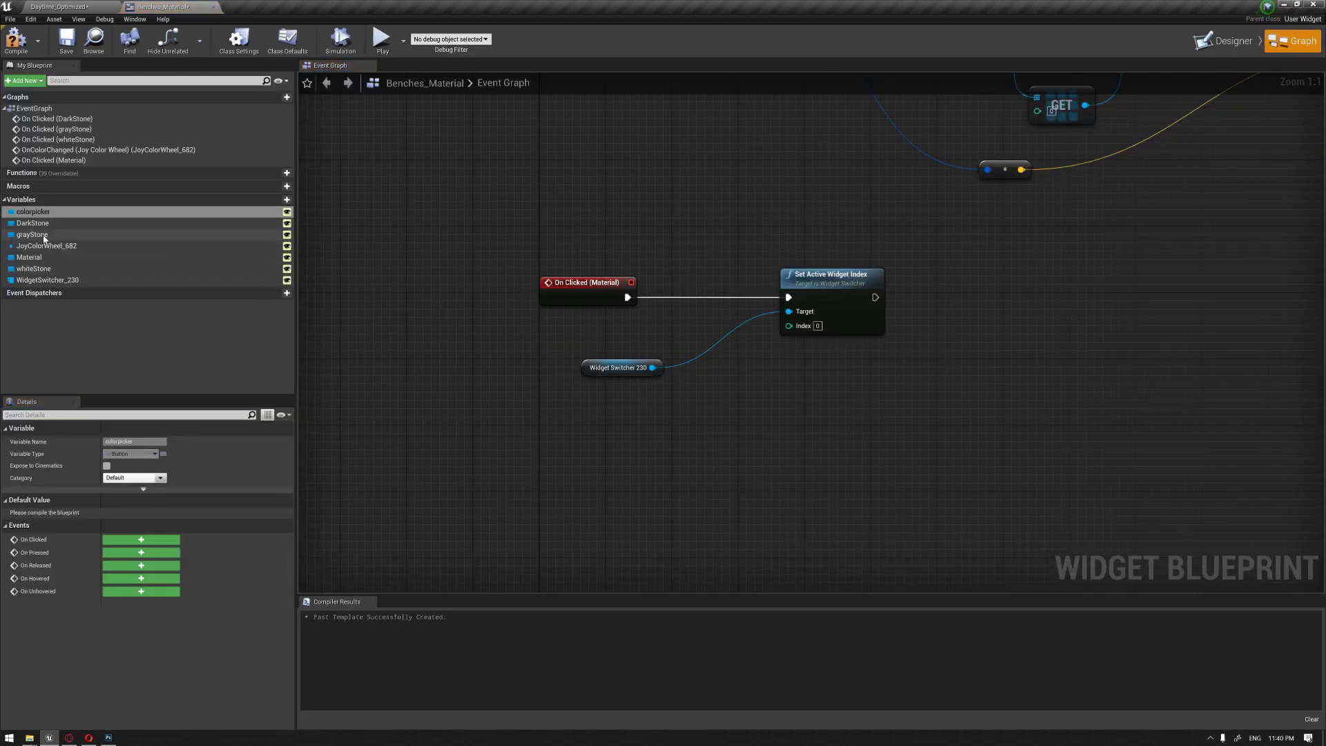
{"action": "left_click", "coordinate": [140, 540]}
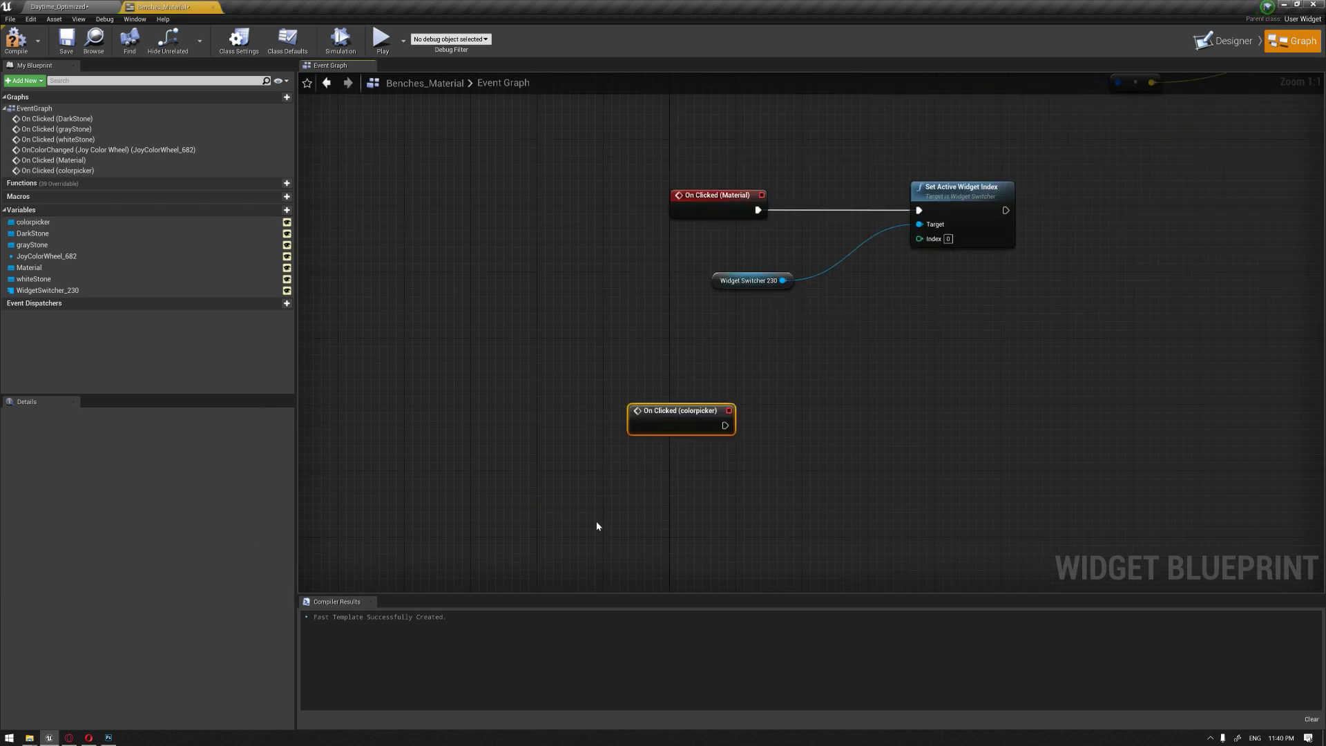
- Duplicate the Set Active Widget Index and switcher nodes and wire them to the colorpicker event
{"action": "left_click", "coordinate": [925, 177]}
{"action": "left_click", "coordinate": [712, 269], "text": "ctrl"}
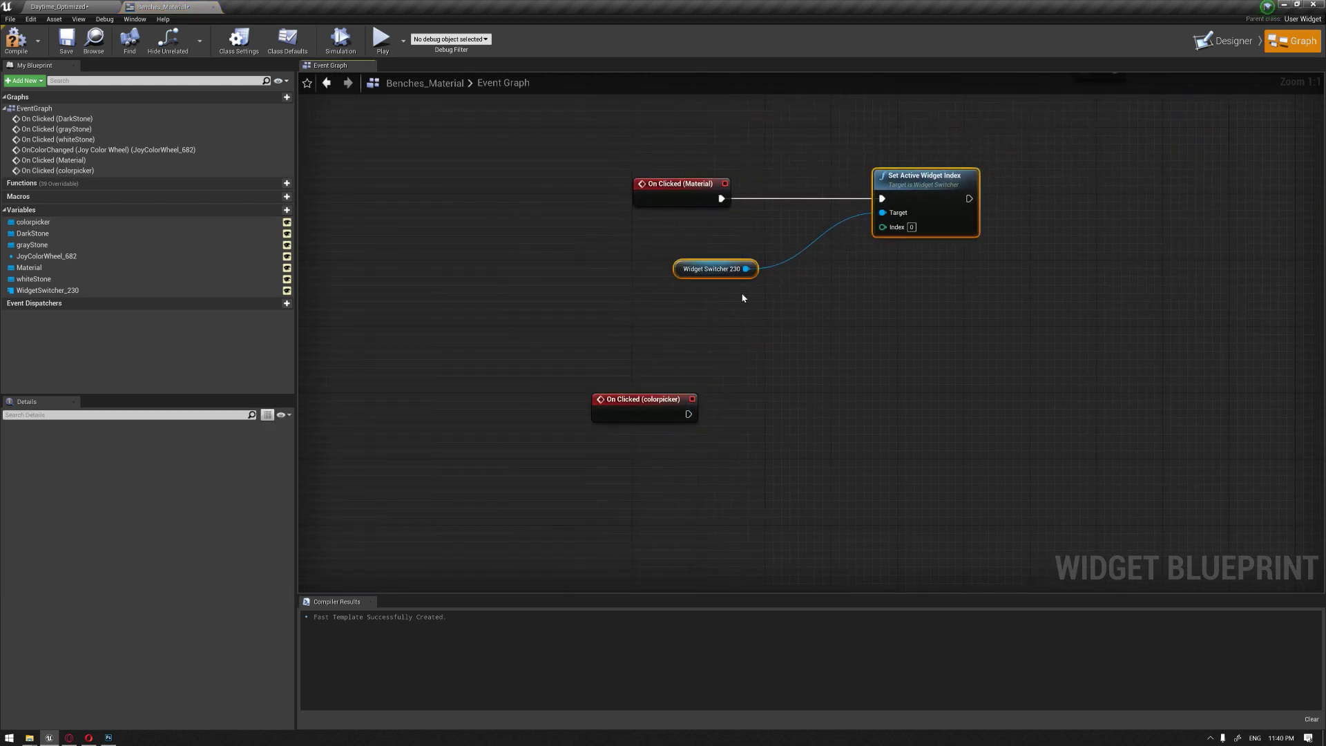
{"action": "key", "text": "ctrl+c"}
{"action": "key", "text": "ctrl+v"}
{"action": "left_click_drag", "start_coordinate": [934, 373], "coordinate": [844, 399]}
{"action": "left_click_drag", "start_coordinate": [688, 414], "coordinate": [849, 415]}
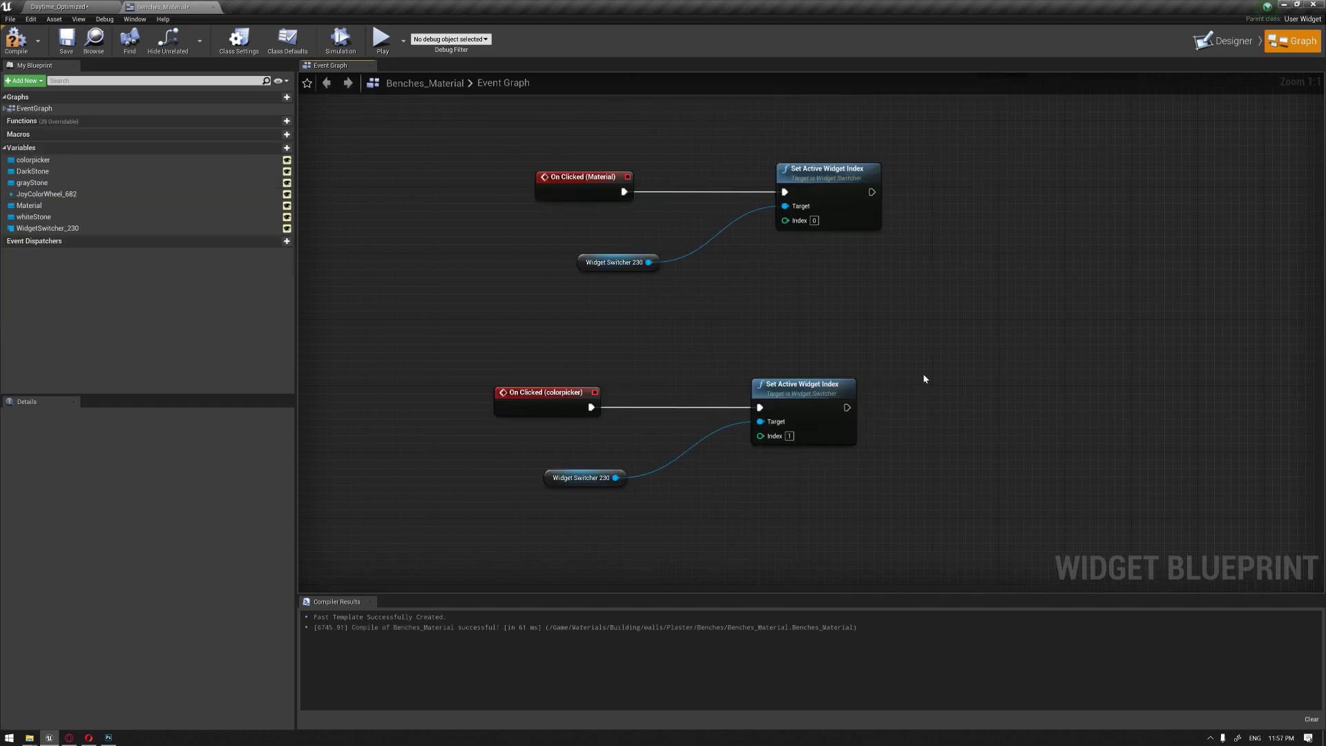
- Duplicate the Color Picker button and place the copy below it
{"action": "left_click", "coordinate": [1222, 41]}
{"action": "scroll", "coordinate": [779, 437], "scroll_direction": "up", "scroll_amount": 3}
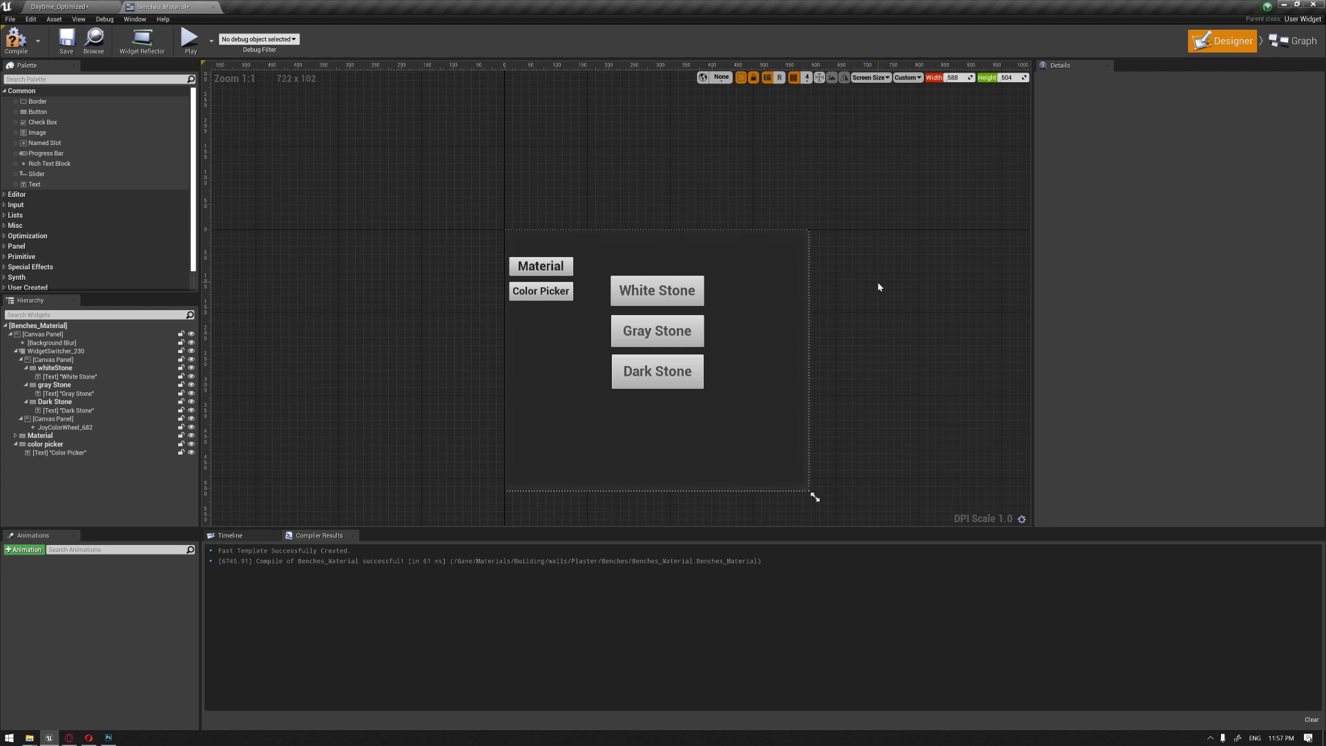
{"action": "left_click", "coordinate": [539, 282]}
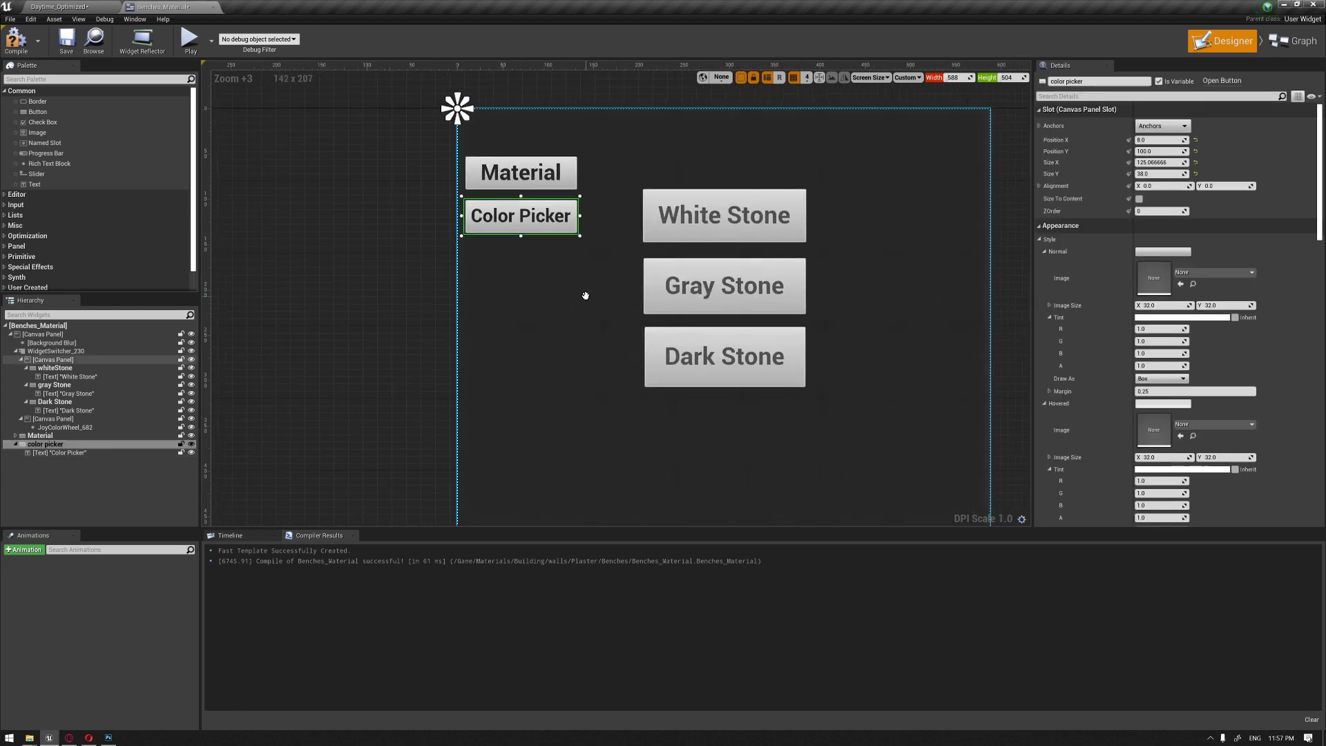
{"action": "key", "text": "ctrl+d"}
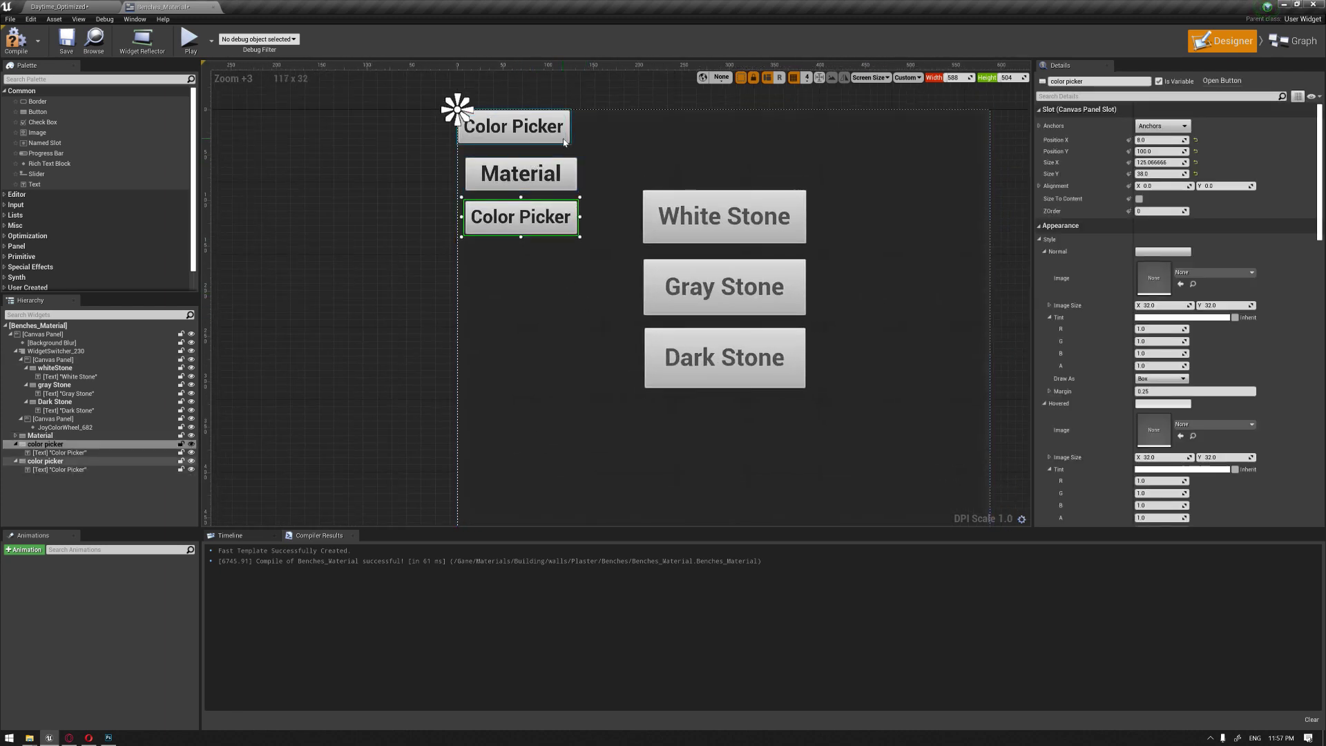
{"action": "left_click_drag", "start_coordinate": [557, 129], "coordinate": [573, 275]}
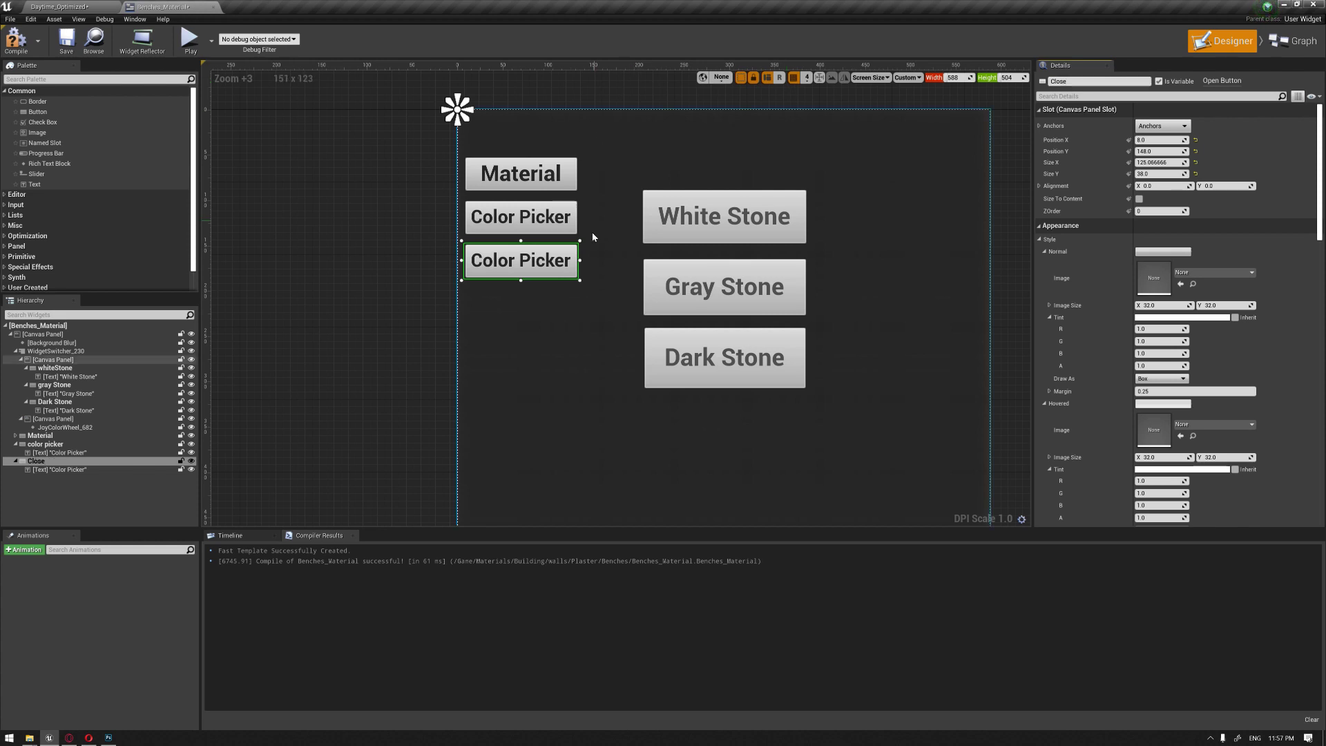
- Change the new button's label text to 'Close' and select the Close button
{"action": "left_click", "coordinate": [521, 260]}
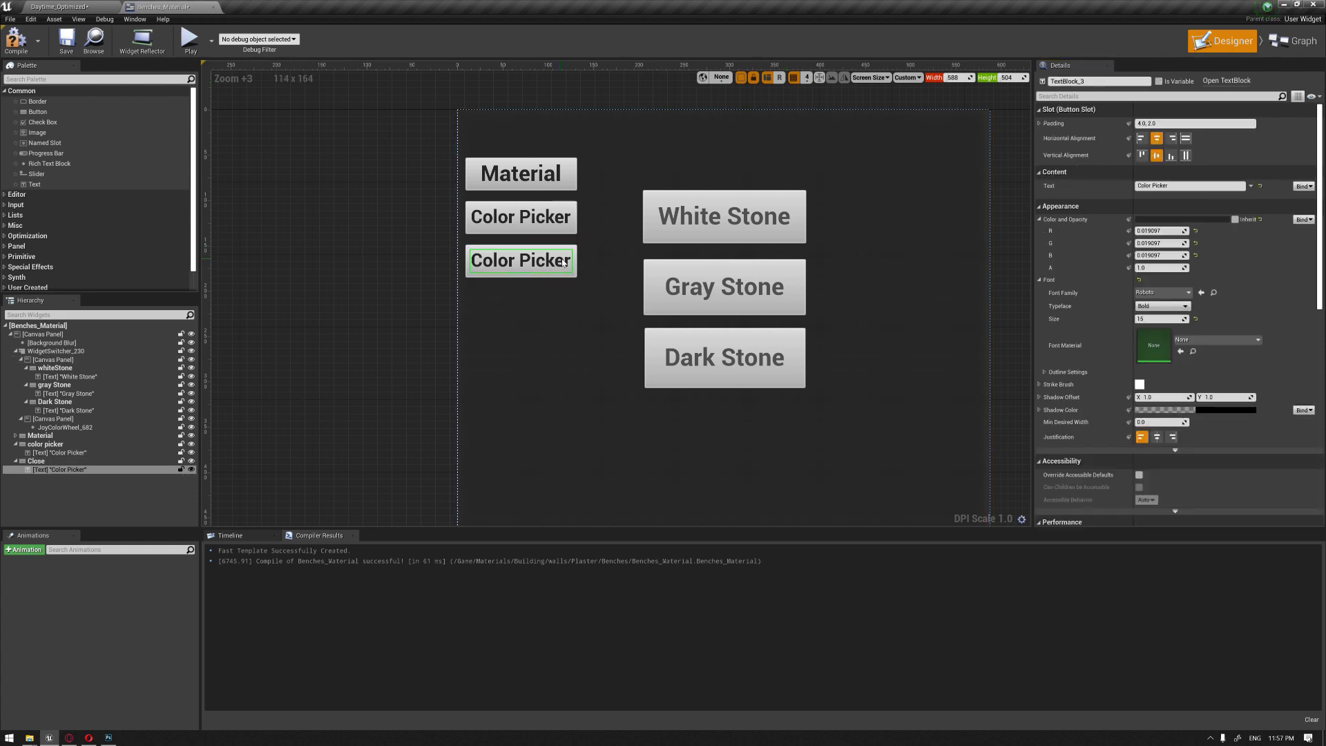
{"action": "left_click", "coordinate": [1146, 186]}
{"action": "type", "text": "Close"}
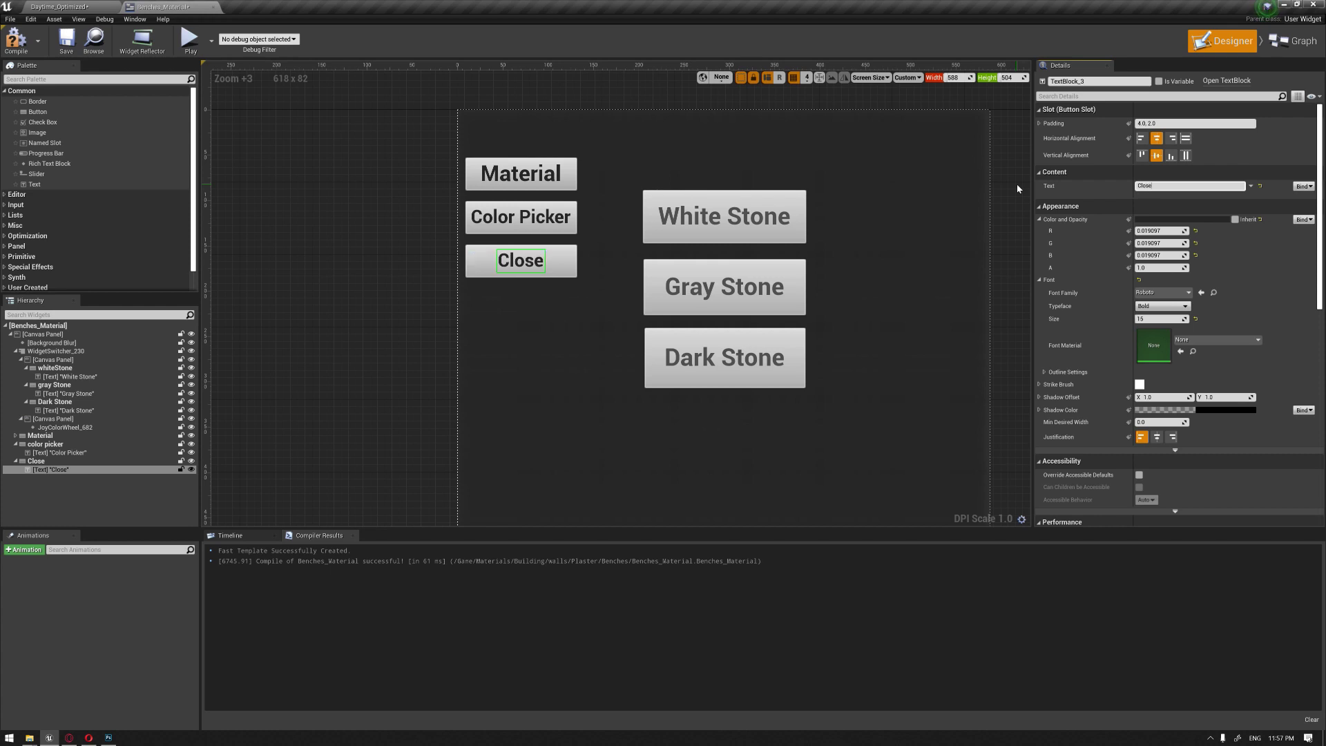
{"action": "key", "text": "Return"}
{"action": "scroll", "coordinate": [591, 291], "scroll_direction": "down", "scroll_amount": 1}
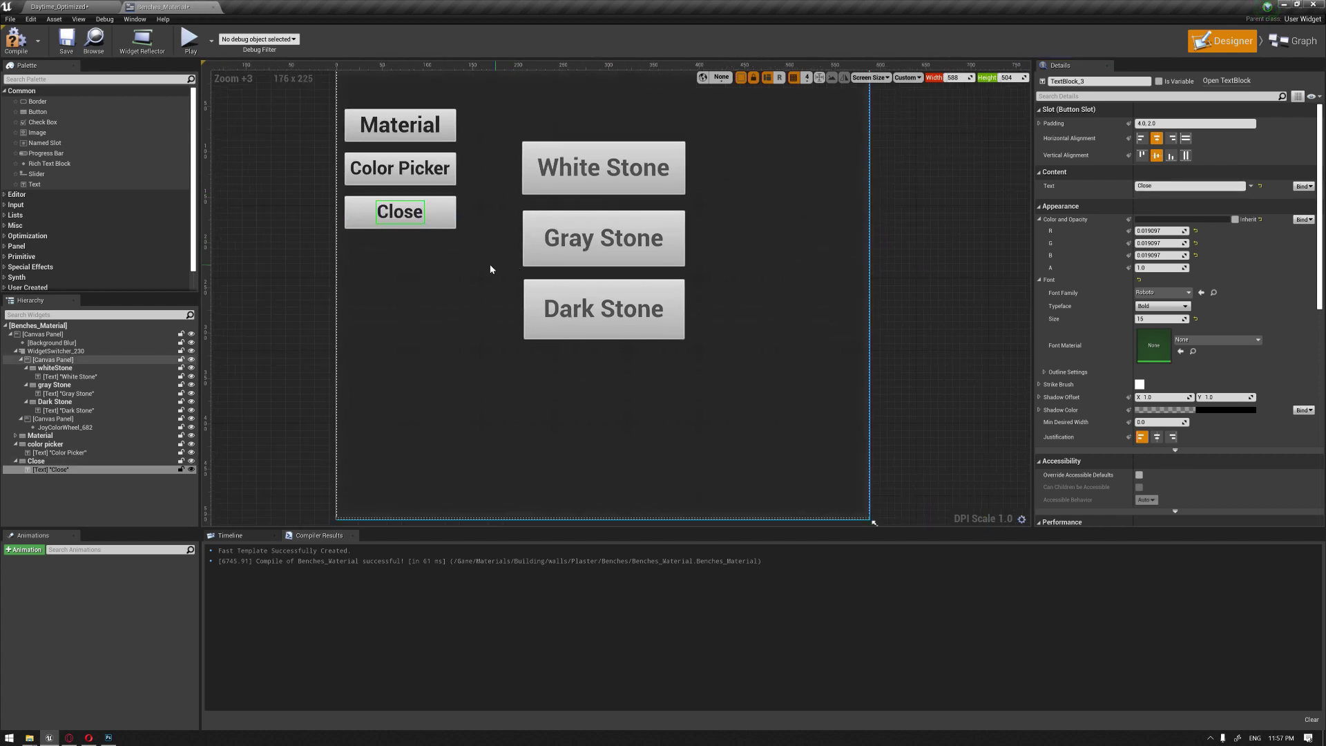
{"action": "scroll", "coordinate": [835, 290], "scroll_direction": "down", "scroll_amount": 1}
{"action": "scroll", "coordinate": [855, 266], "scroll_direction": "up", "scroll_amount": 1}
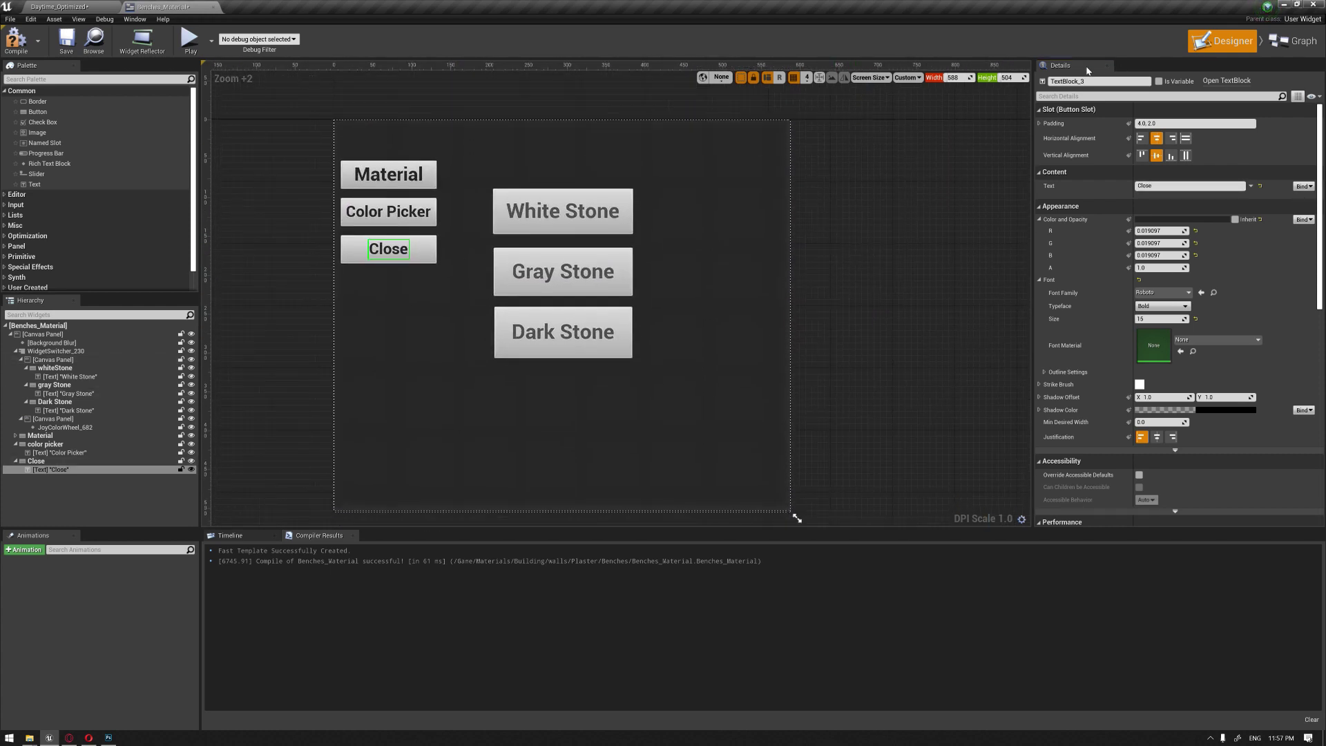
{"action": "left_click", "coordinate": [388, 249]}
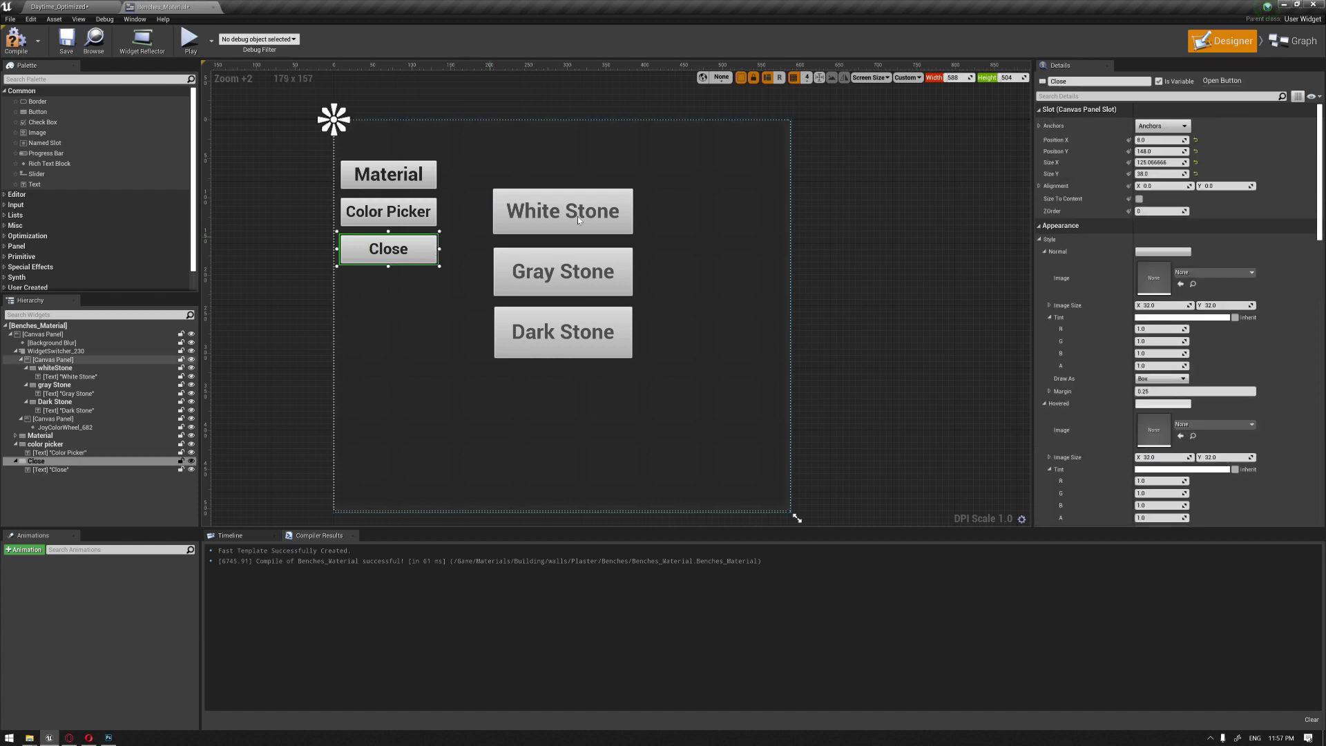
- Add an On Clicked event for the Close button
{"action": "left_click", "coordinate": [1292, 41]}
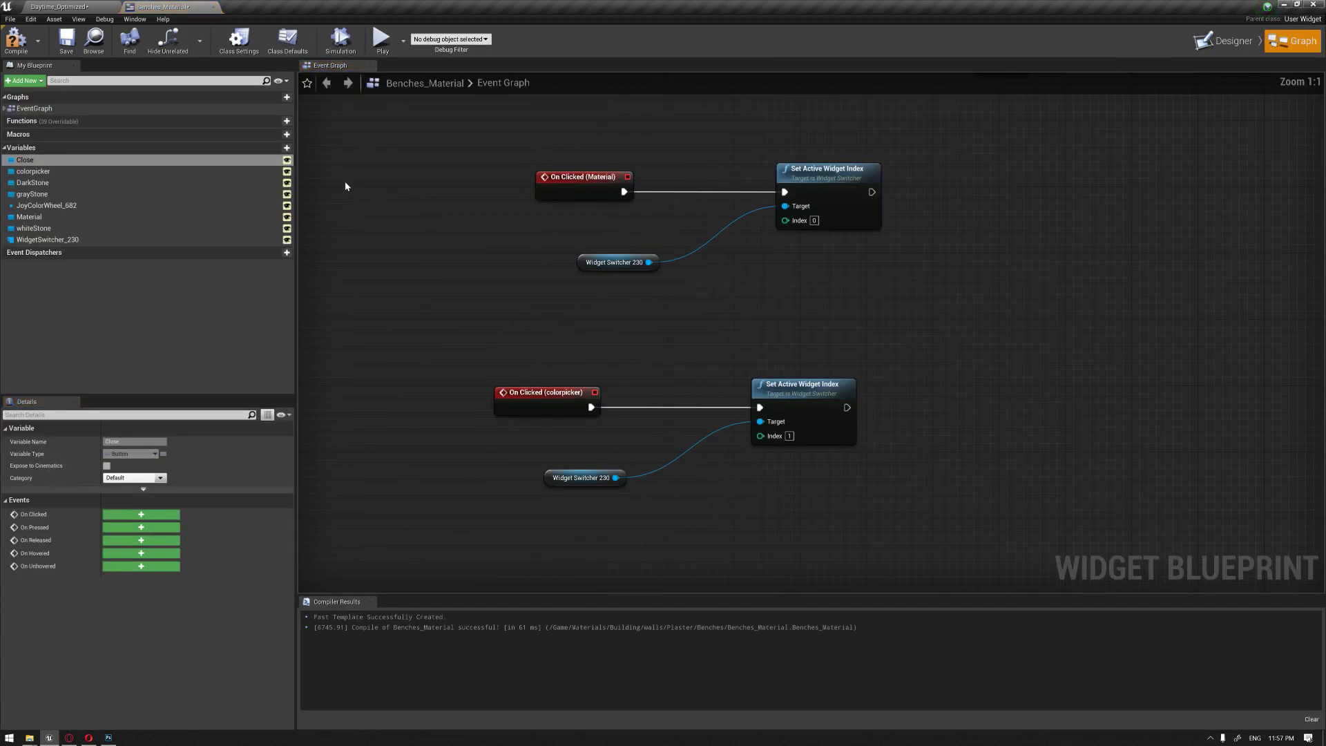
{"action": "left_click", "coordinate": [174, 523]}
{"action": "scroll", "coordinate": [746, 317], "scroll_direction": "down", "scroll_amount": 7}
{"action": "scroll", "coordinate": [794, 349], "scroll_direction": "up", "scroll_amount": 5}
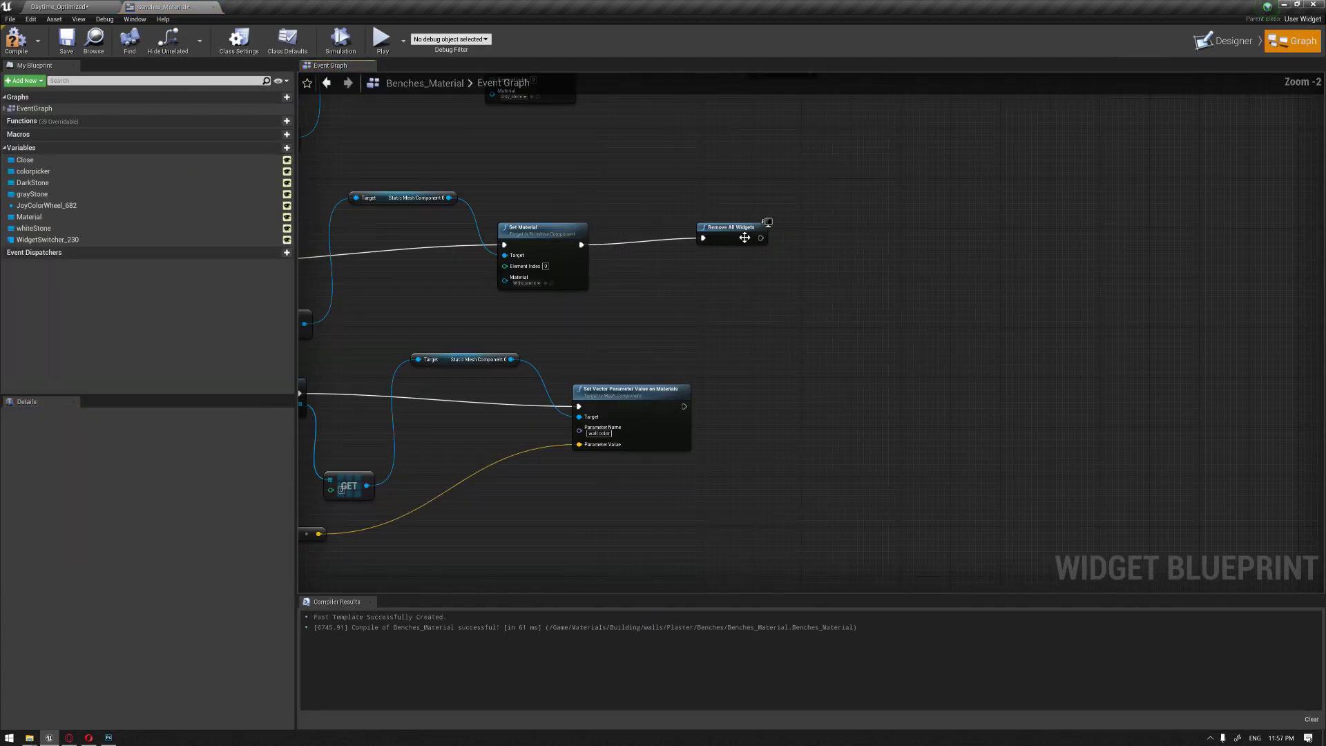
{"action": "scroll", "coordinate": [758, 346], "scroll_direction": "down", "scroll_amount": 5}
{"action": "scroll", "coordinate": [645, 362], "scroll_direction": "up", "scroll_amount": 5}
- Wire On Clicked (Close) to a Remove All Widgets node and compile
{"action": "key", "text": "ctrl+v"}
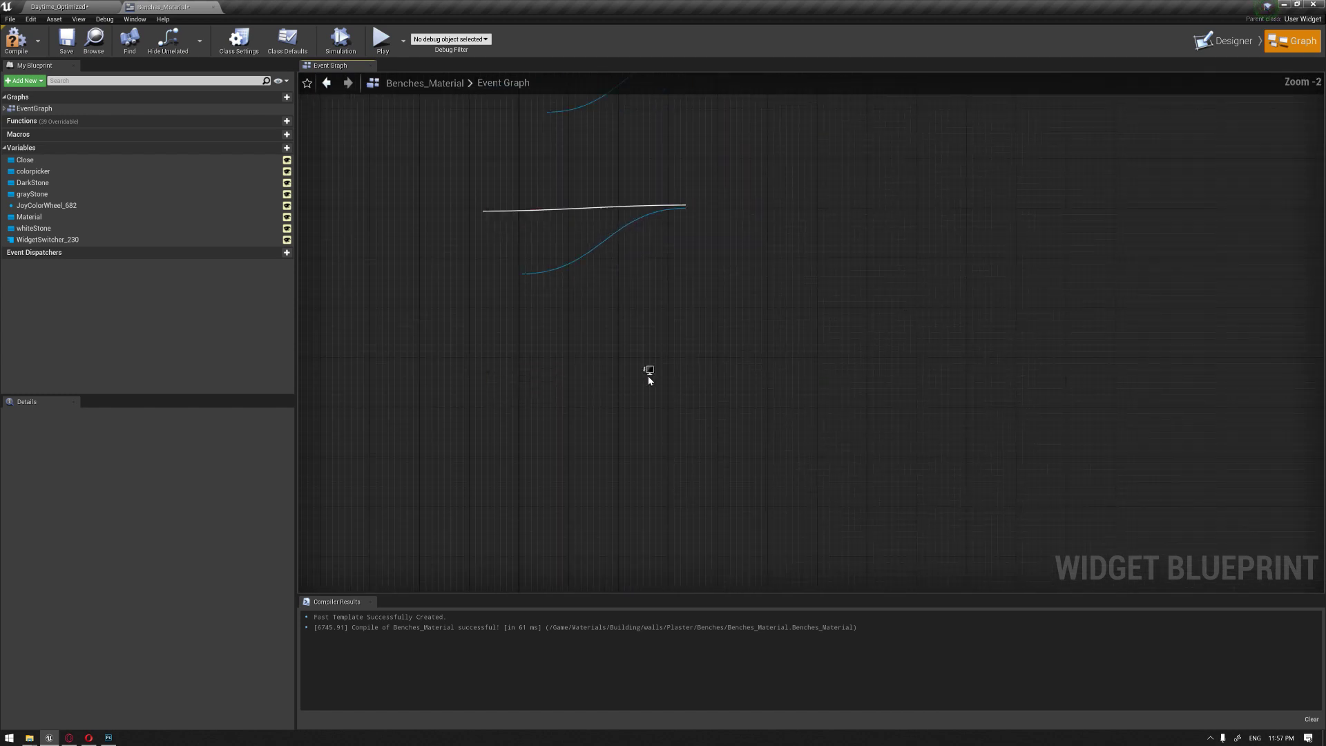
{"action": "scroll", "coordinate": [563, 395], "scroll_direction": "up", "scroll_amount": 2}
{"action": "left_click_drag", "start_coordinate": [546, 384], "coordinate": [691, 389]}
{"action": "right_click_drag", "start_coordinate": [691, 388], "coordinate": [684, 456]}
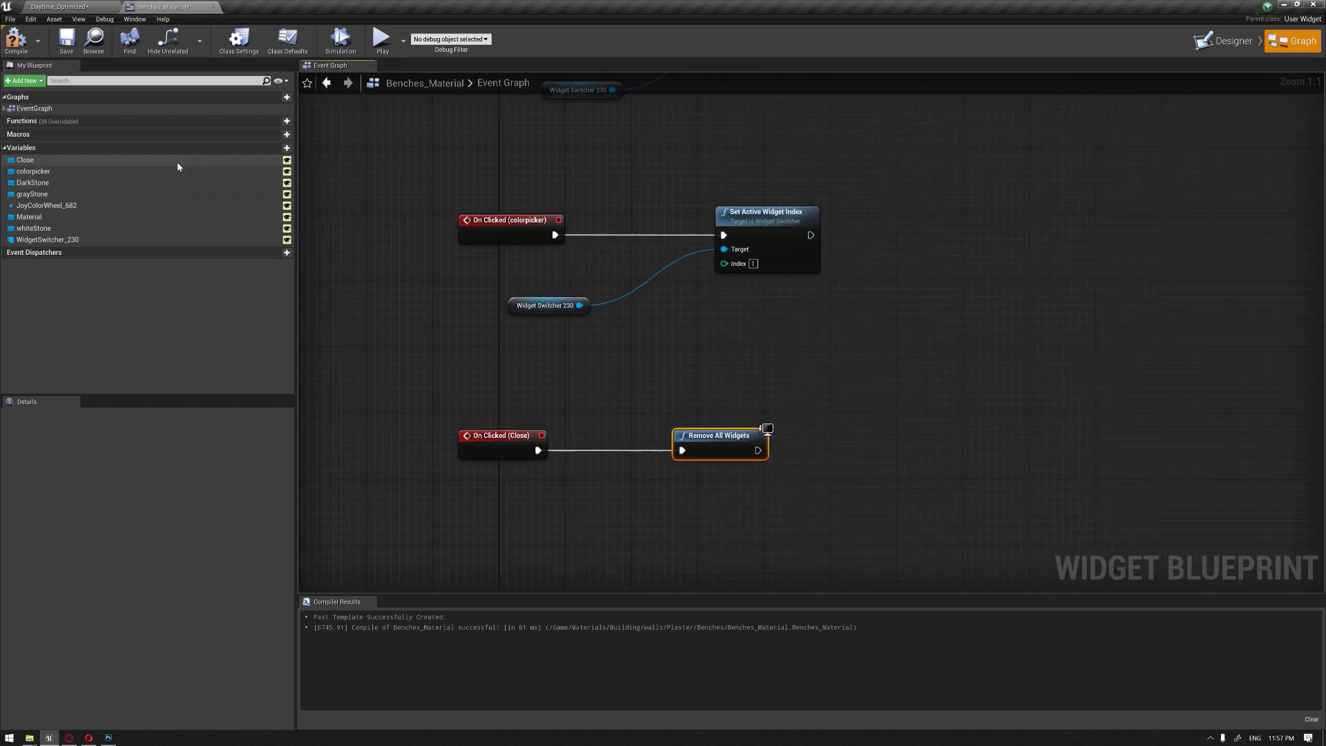
{"action": "left_click", "coordinate": [9, 38]}
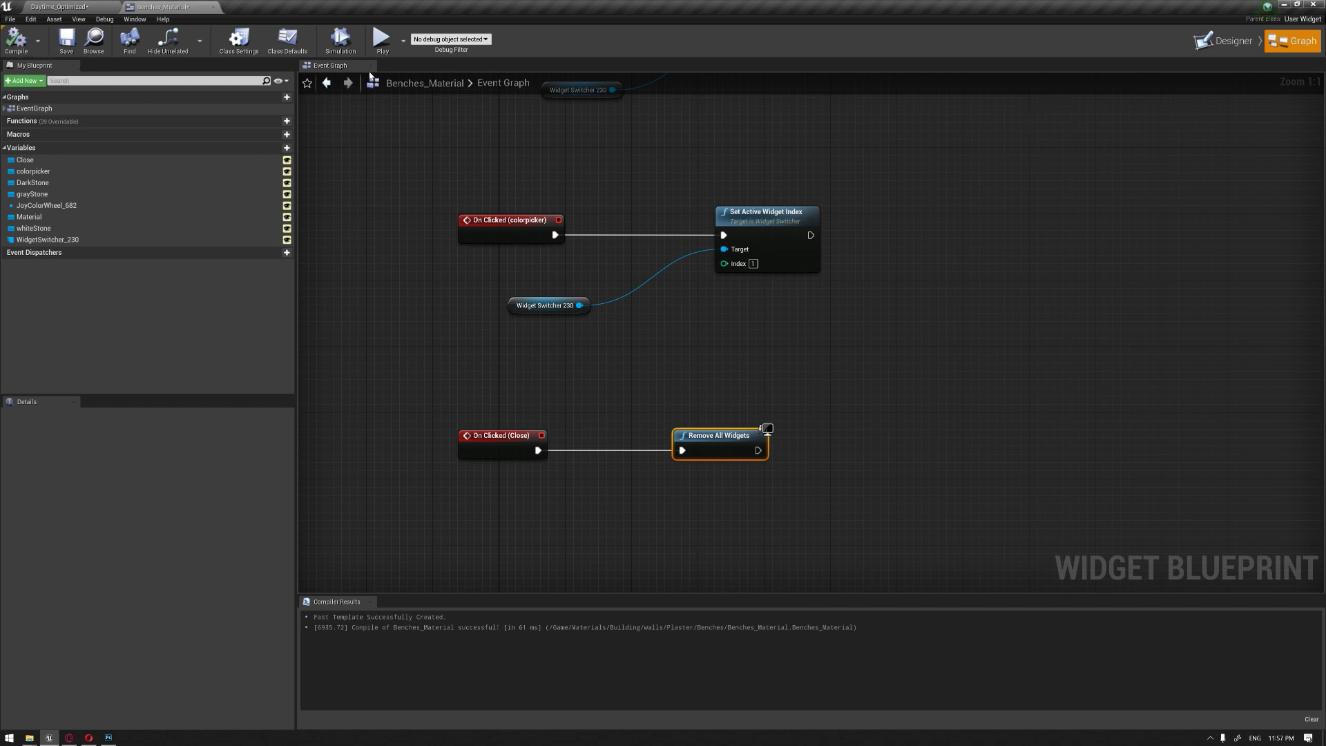
- Start the play preview and apply the Gray Stone material to the bench
{"action": "left_click", "coordinate": [381, 38]}
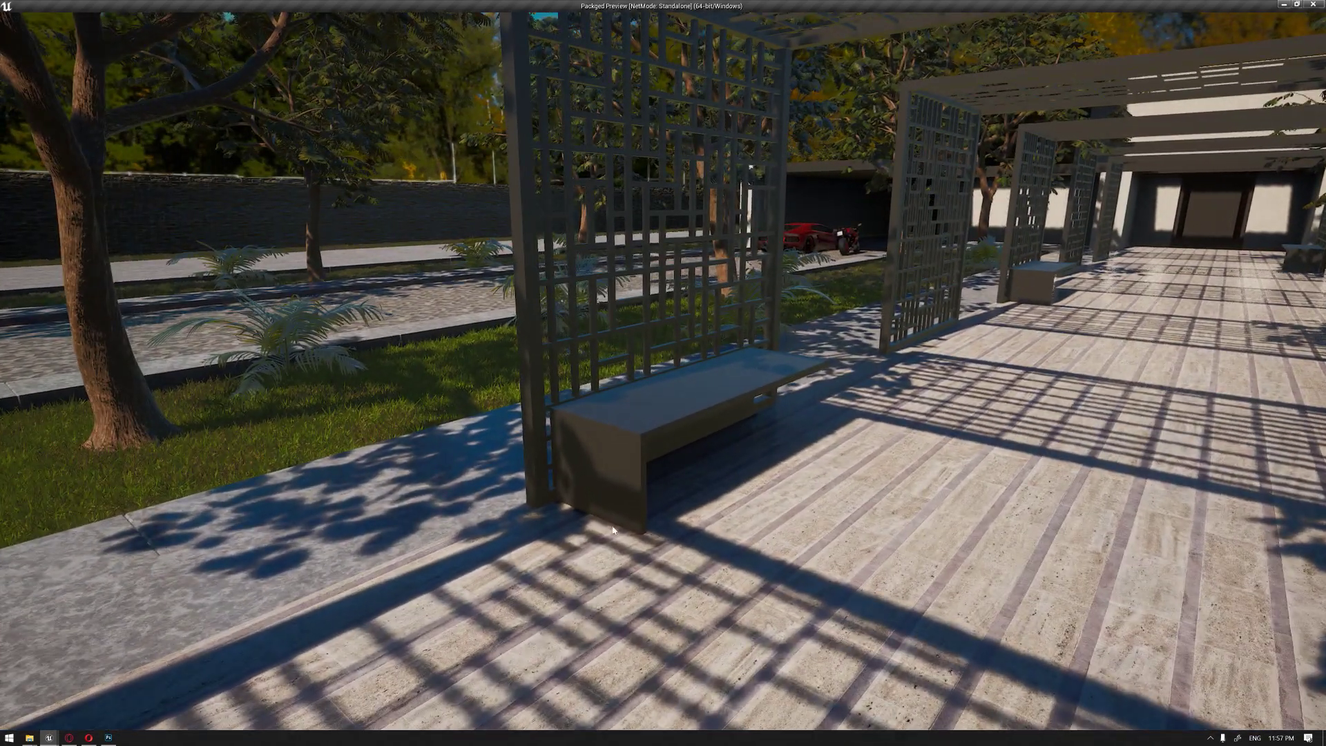
{"action": "left_click", "coordinate": [618, 511]}
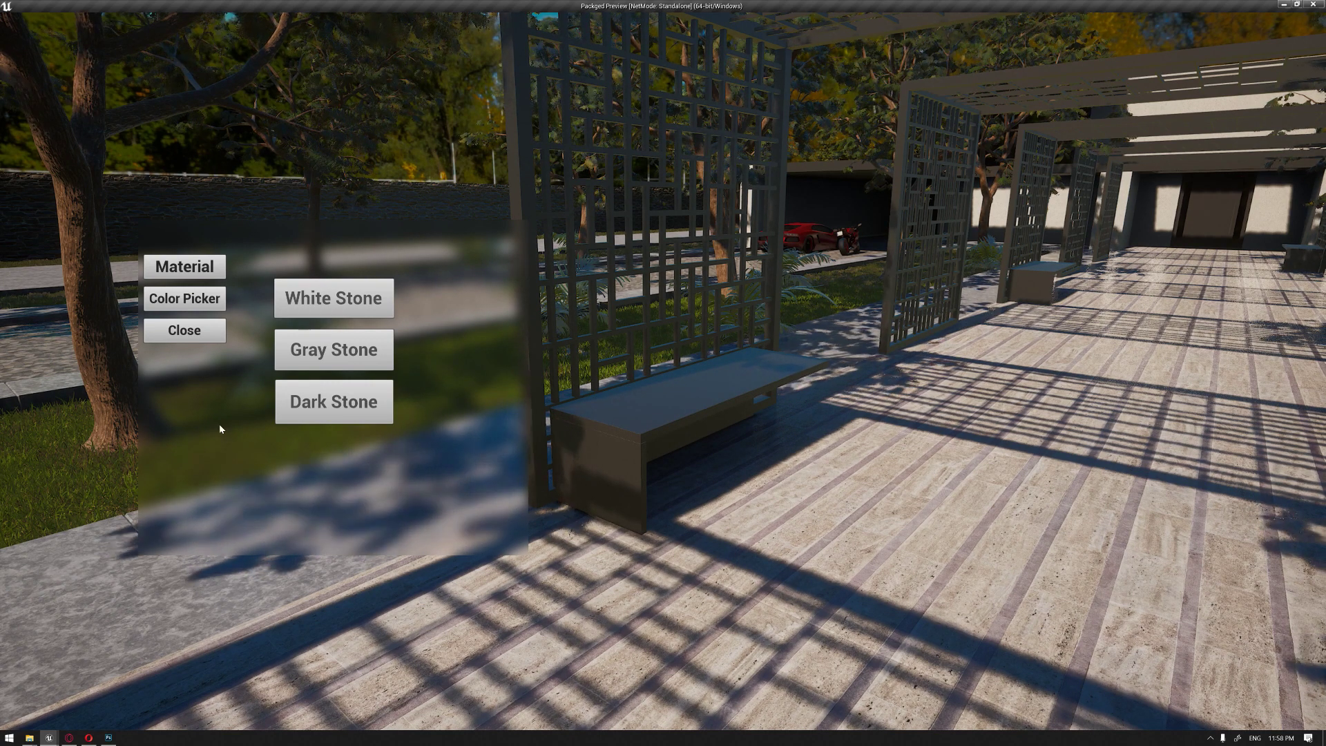
{"action": "left_click", "coordinate": [284, 357]}
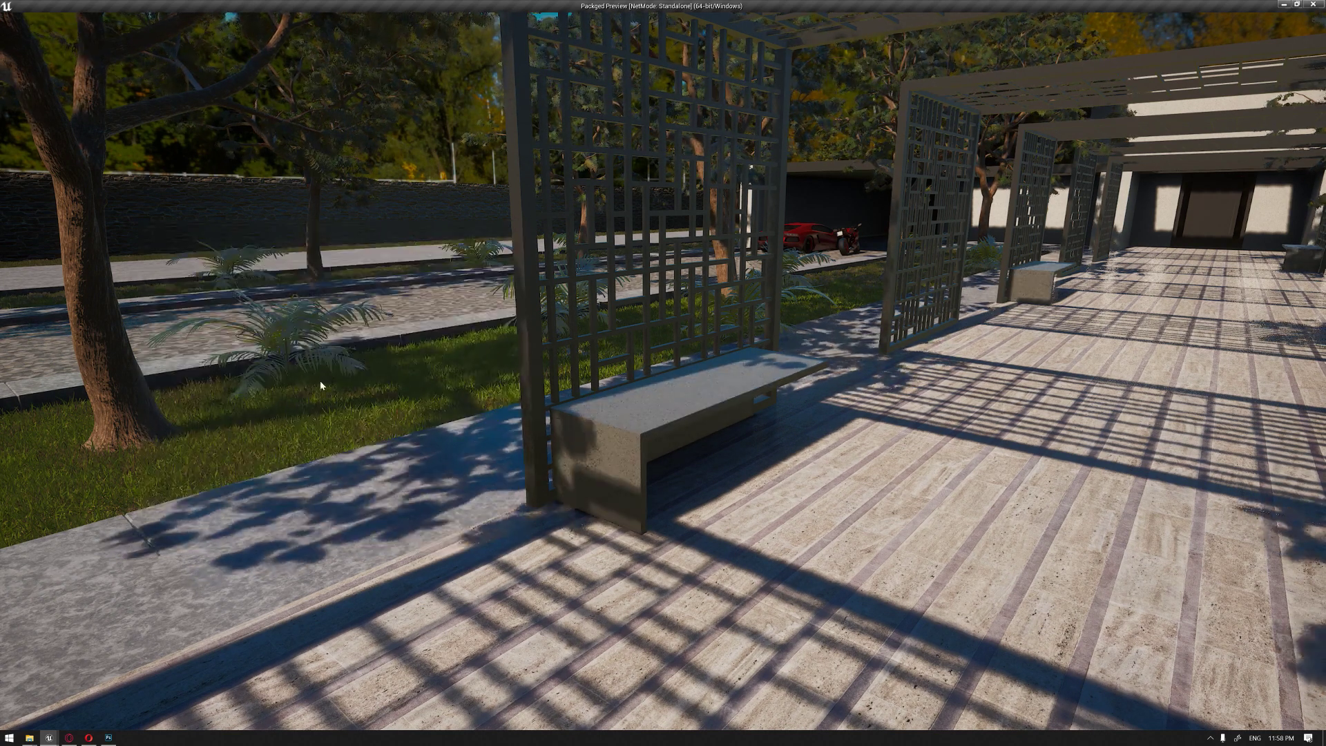
- Reopen the bench menu and switch it to the Color Picker page
{"action": "left_click", "coordinate": [578, 481]}
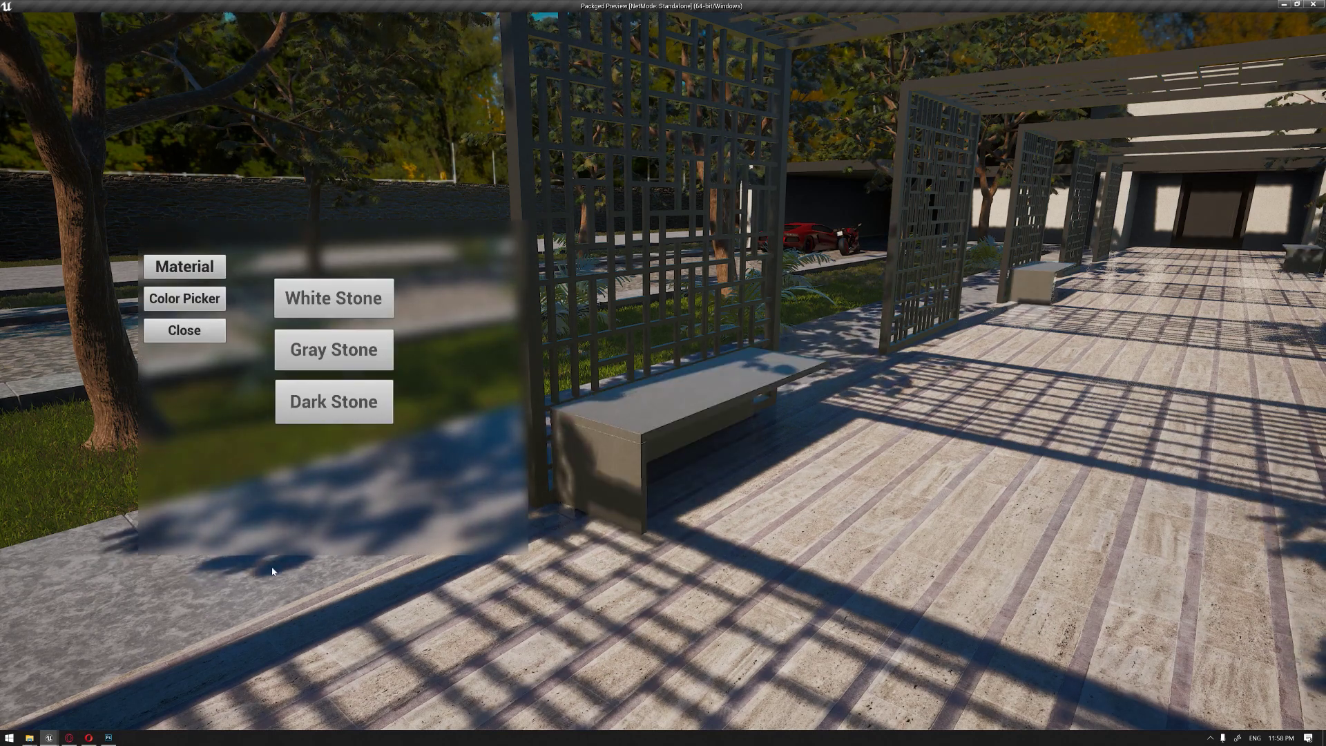
{"action": "left_click", "coordinate": [192, 304]}
{"action": "left_click", "coordinate": [183, 268]}
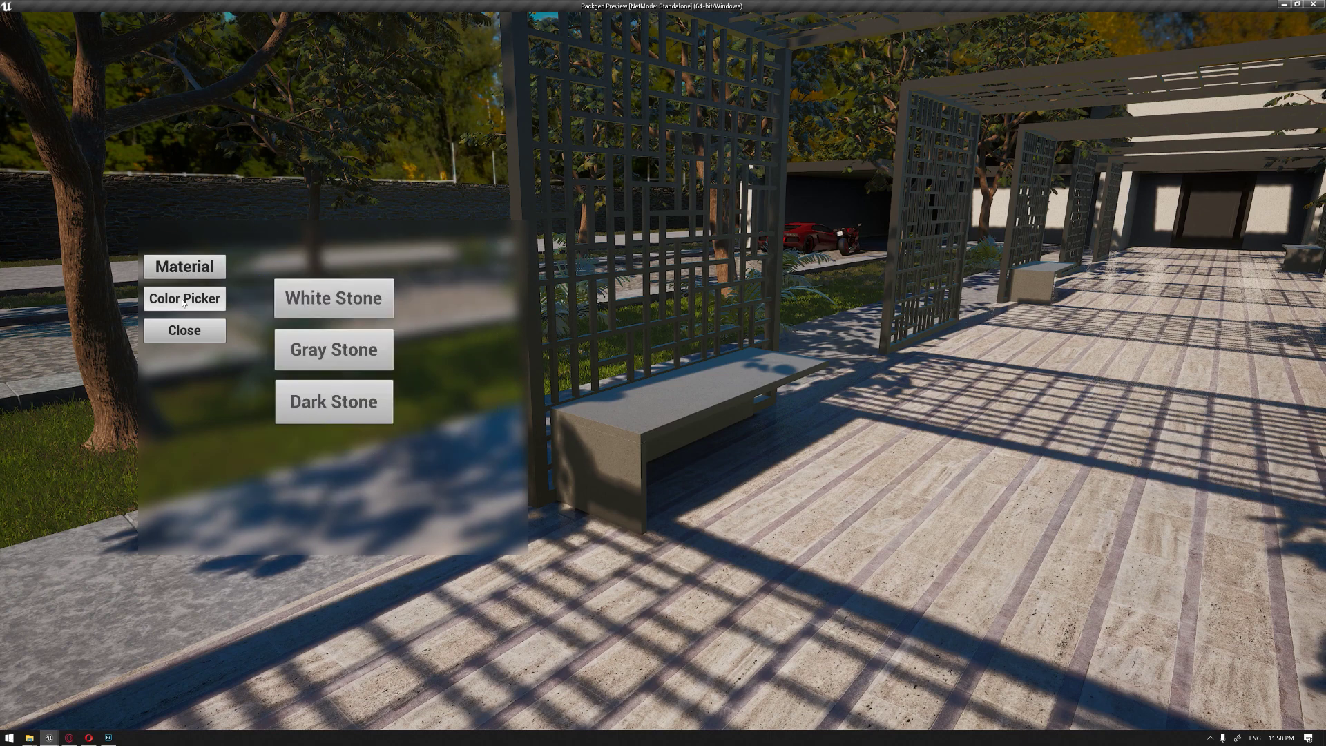
{"action": "left_click", "coordinate": [181, 299]}
- Recolour the benches live through pink, green and blue, ending on warm yellow FFCD77
{"action": "left_click", "coordinate": [181, 298]}
{"action": "left_click", "coordinate": [181, 301]}
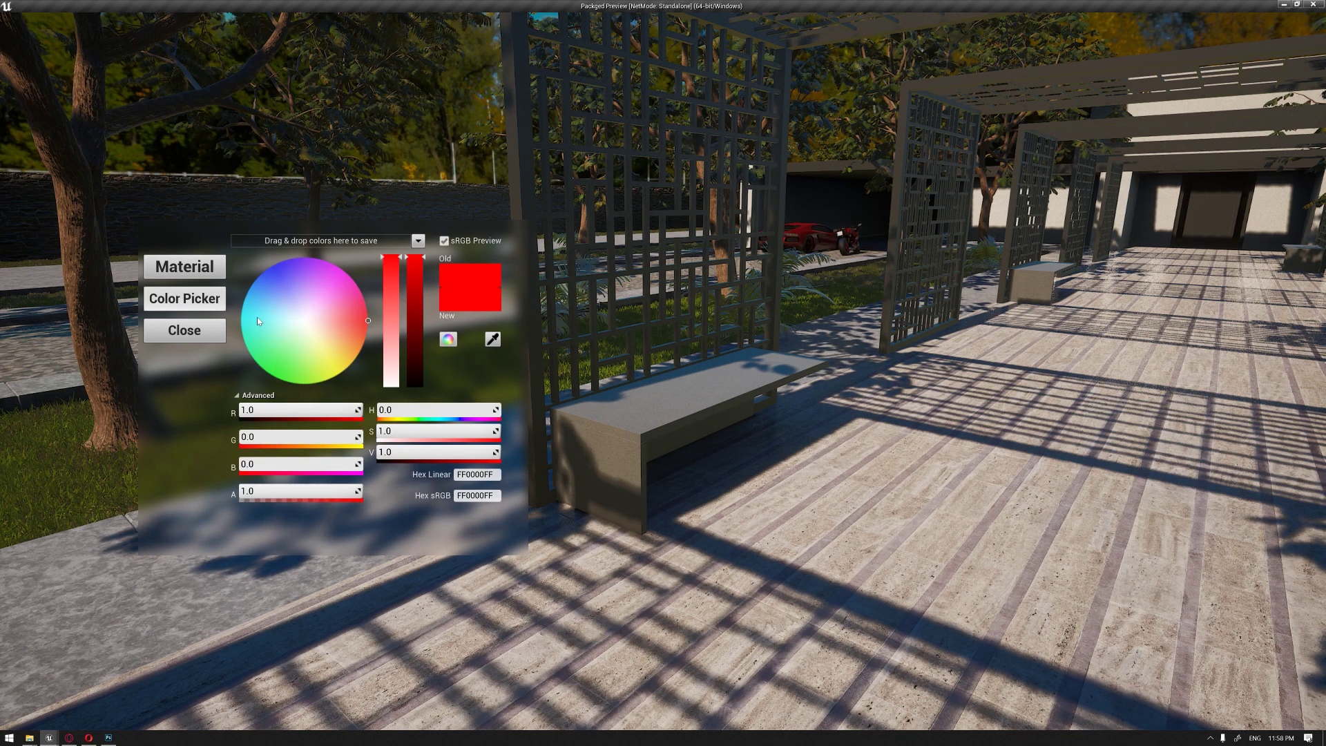
{"action": "left_click", "coordinate": [318, 322]}
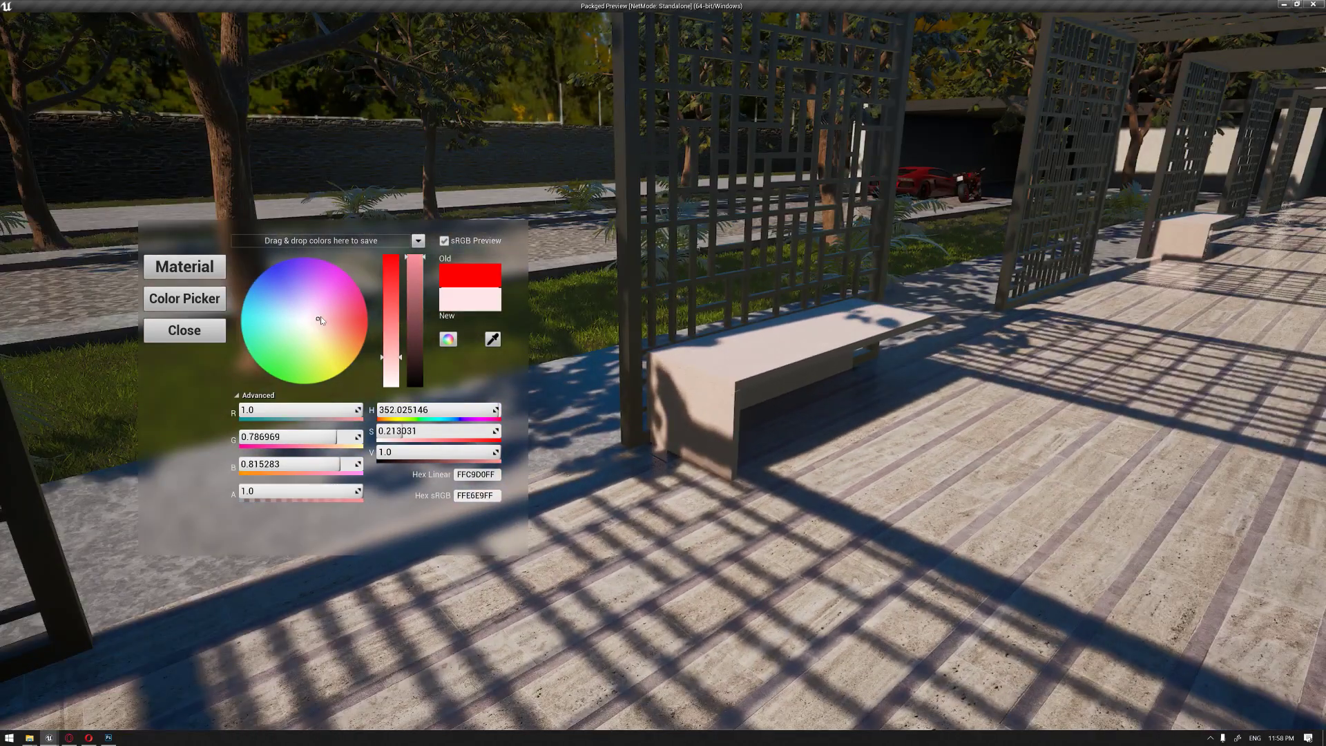
{"action": "left_click_drag", "start_coordinate": [321, 317], "coordinate": [358, 309]}
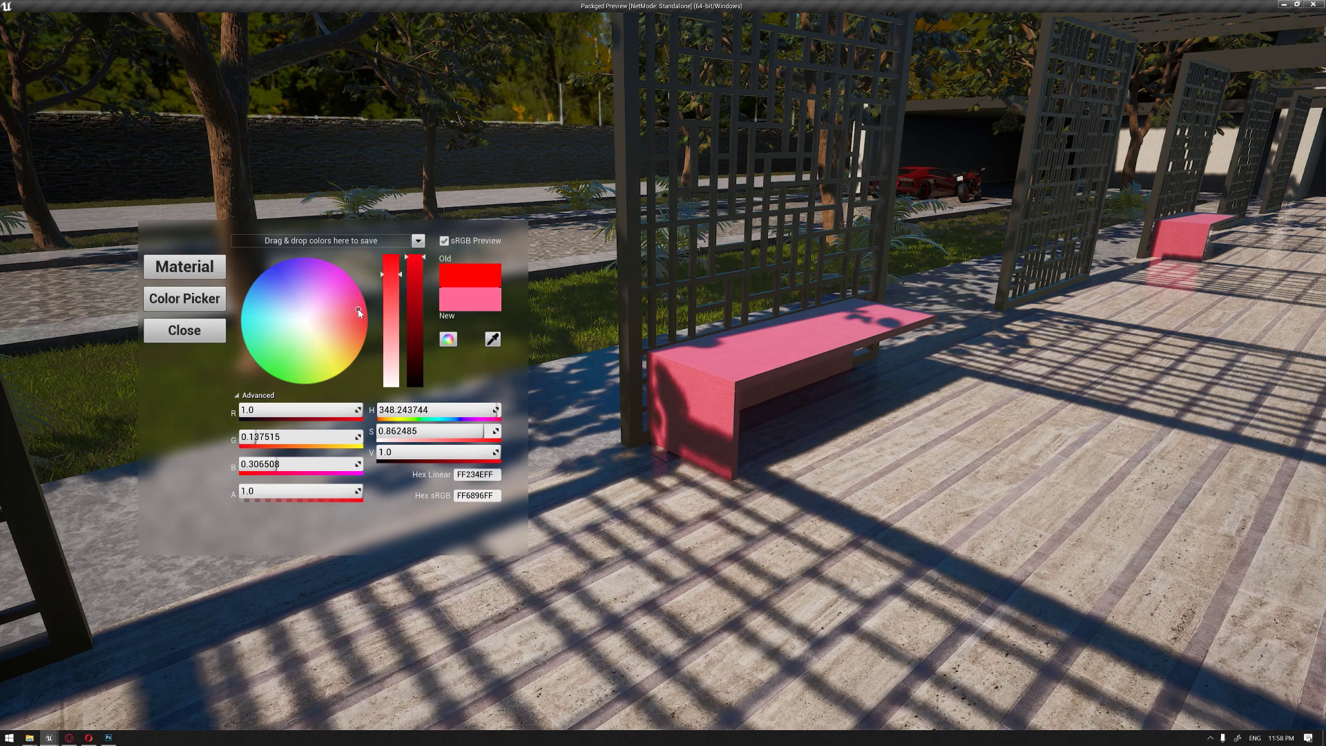
{"action": "left_click_drag", "start_coordinate": [359, 311], "coordinate": [368, 307]}
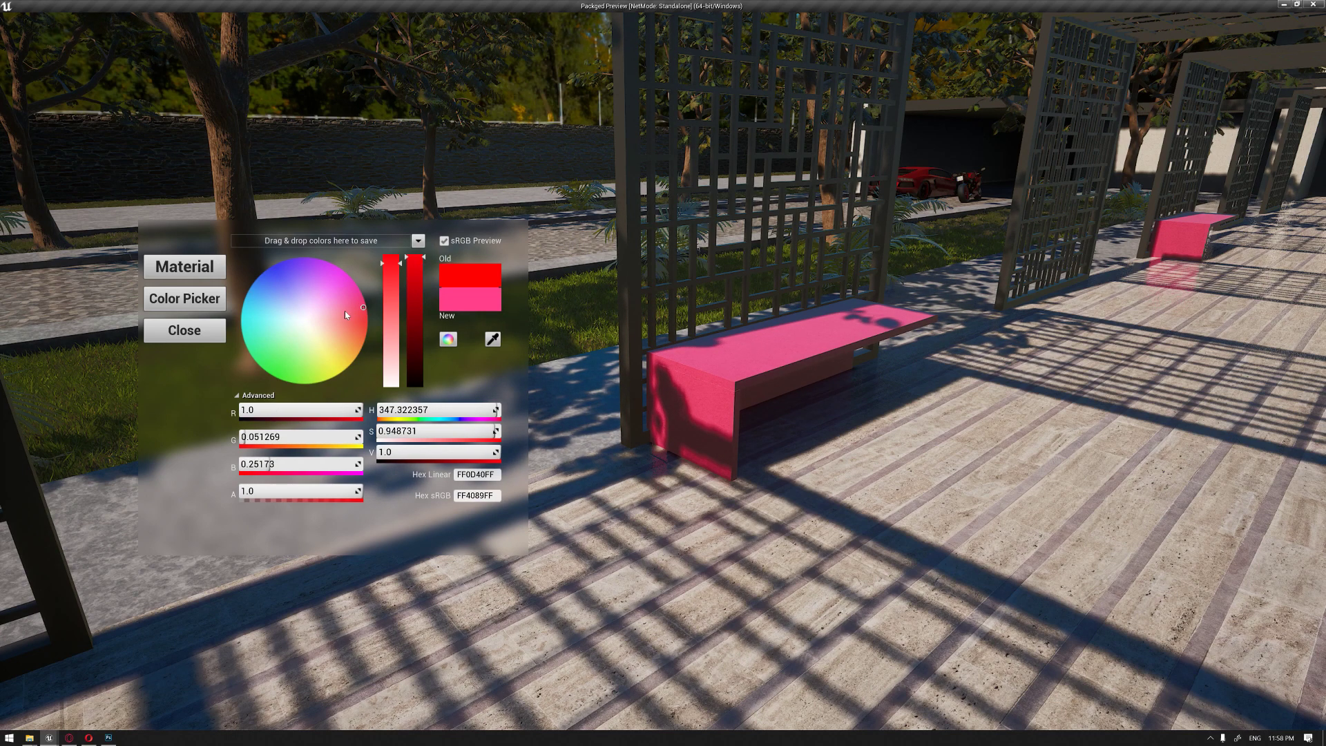
{"action": "left_click_drag", "start_coordinate": [346, 314], "coordinate": [258, 374]}
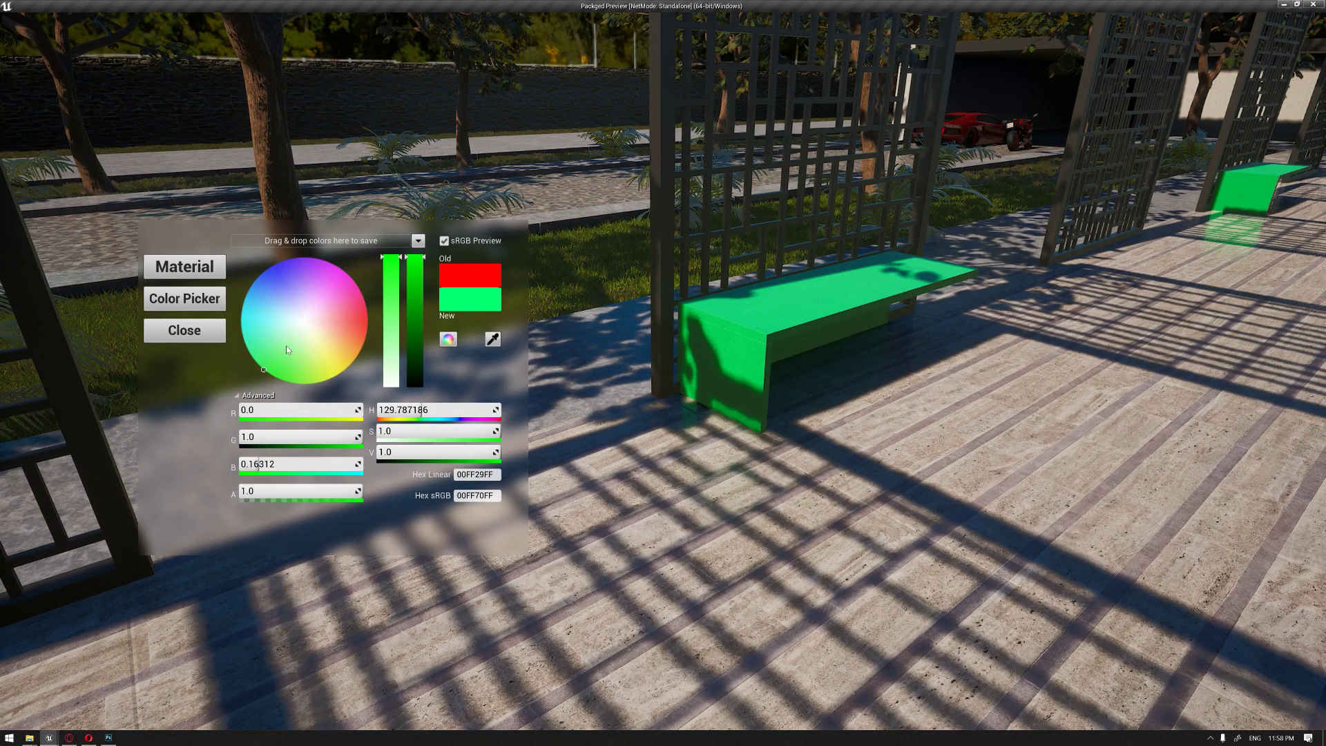
{"action": "left_click_drag", "start_coordinate": [301, 314], "coordinate": [273, 271]}
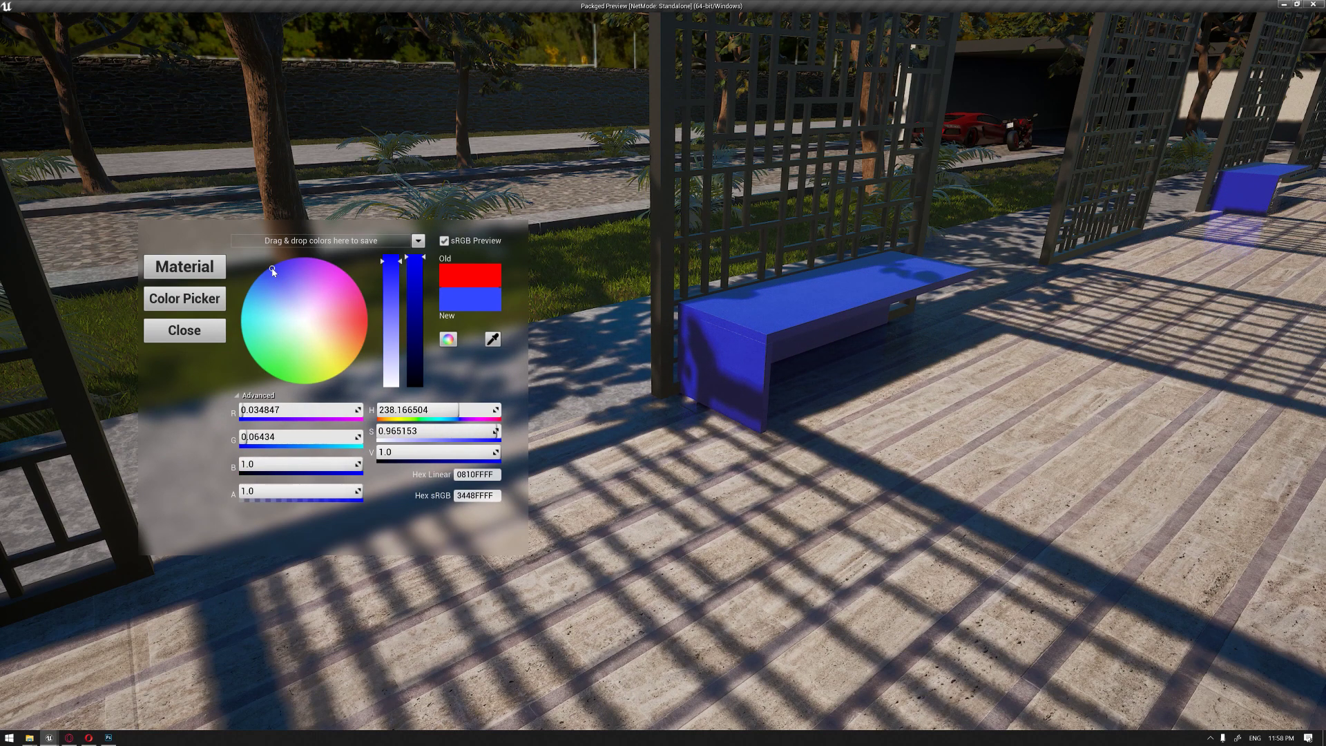
{"action": "left_click_drag", "start_coordinate": [273, 271], "coordinate": [350, 352]}
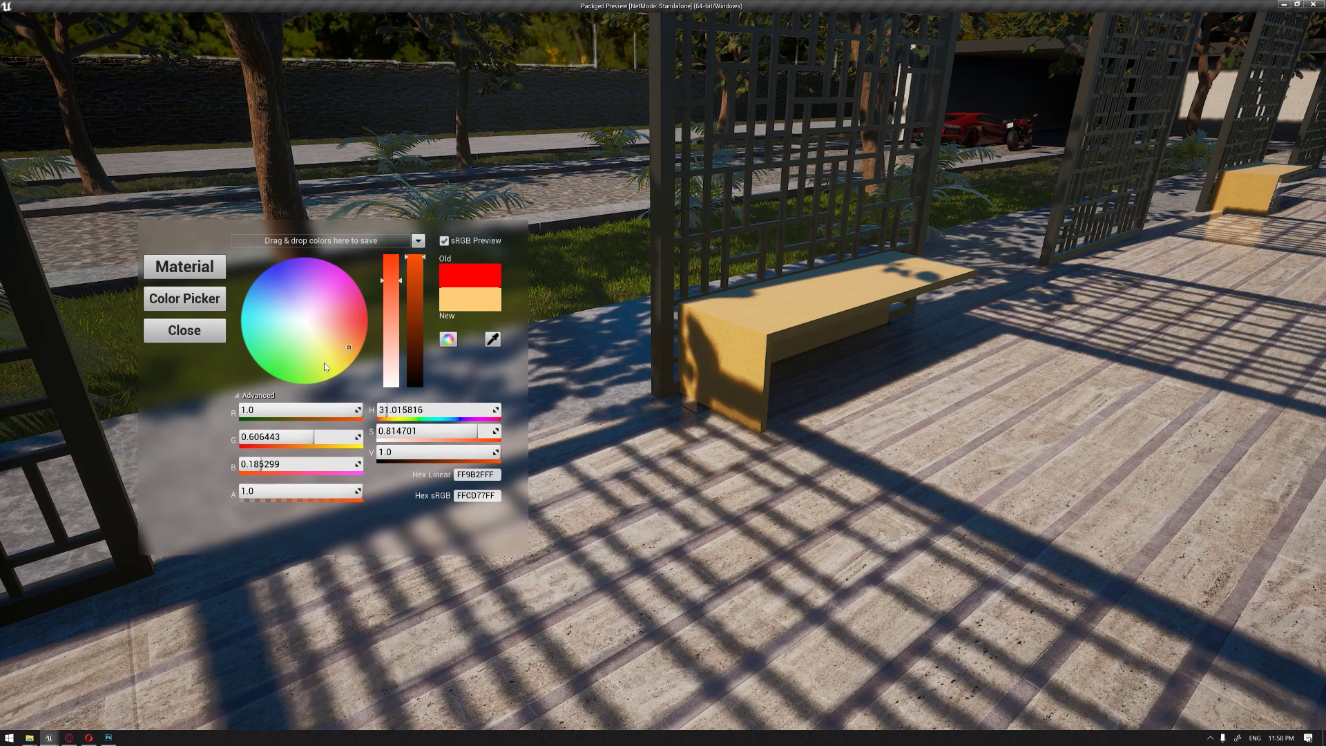
- Sweep the spectrum to cyan, then use the wheel to get pale peach F7D0B8
{"action": "left_click", "coordinate": [446, 341]}
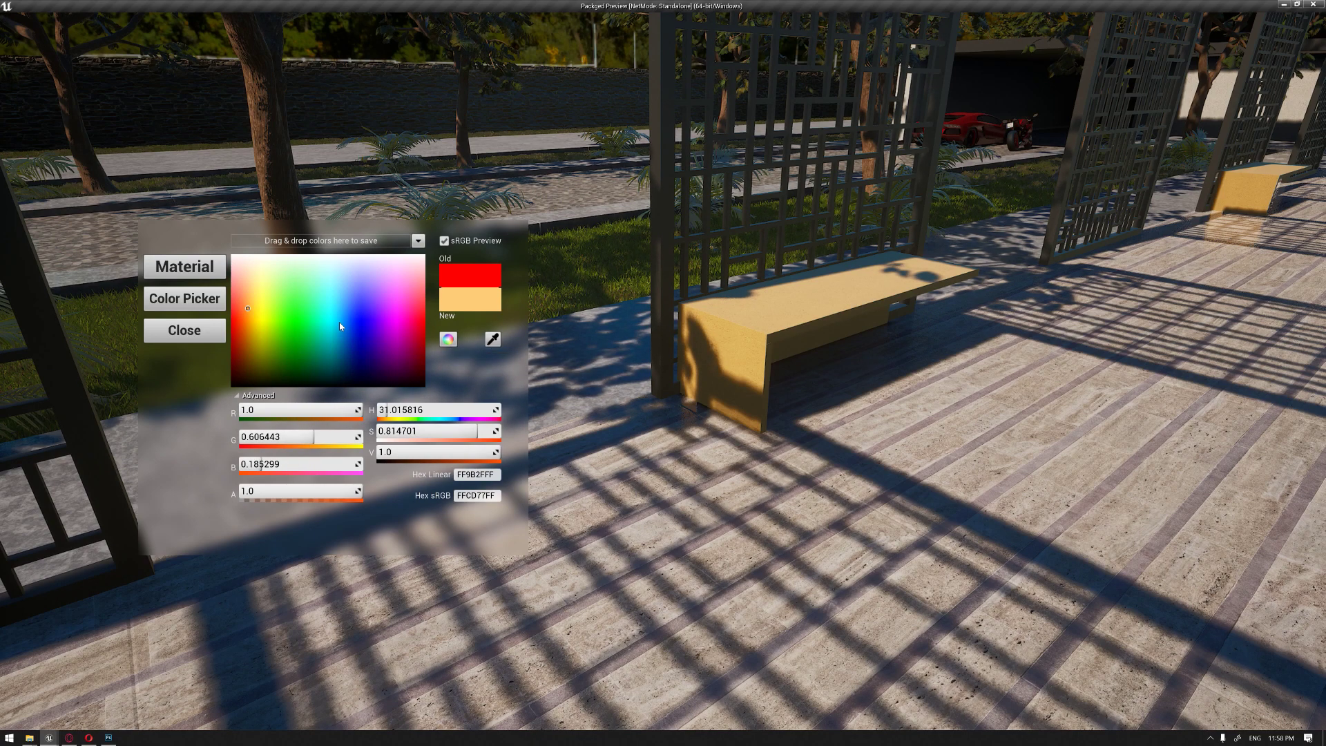
{"action": "left_click", "coordinate": [249, 308]}
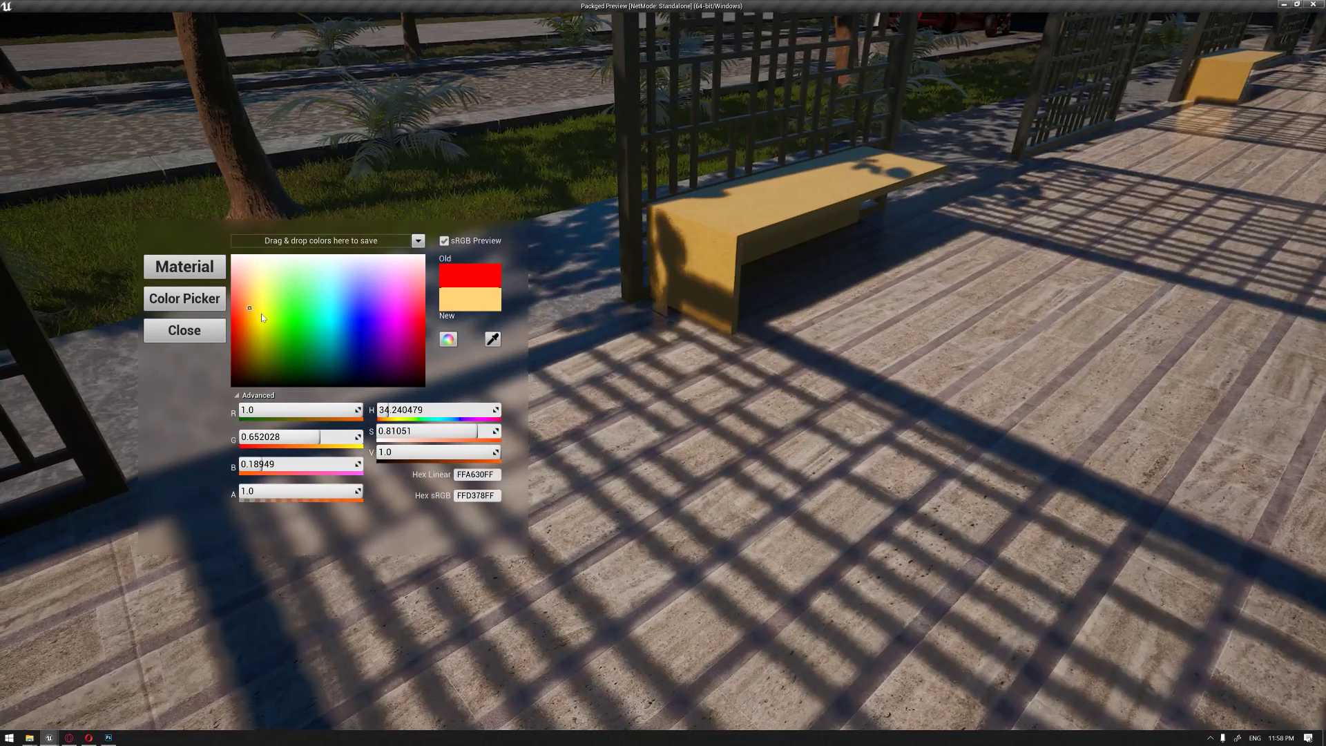
{"action": "left_click_drag", "start_coordinate": [263, 318], "coordinate": [334, 319]}
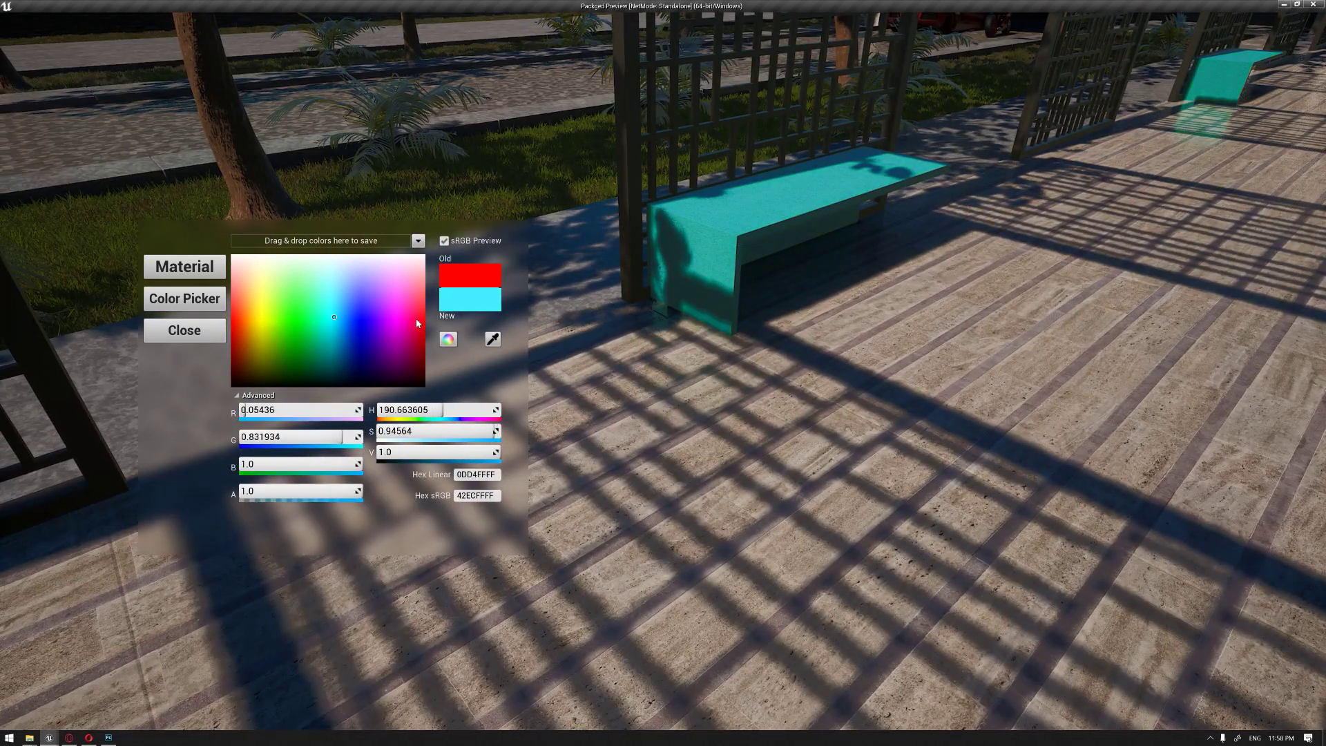
{"action": "left_click", "coordinate": [448, 338]}
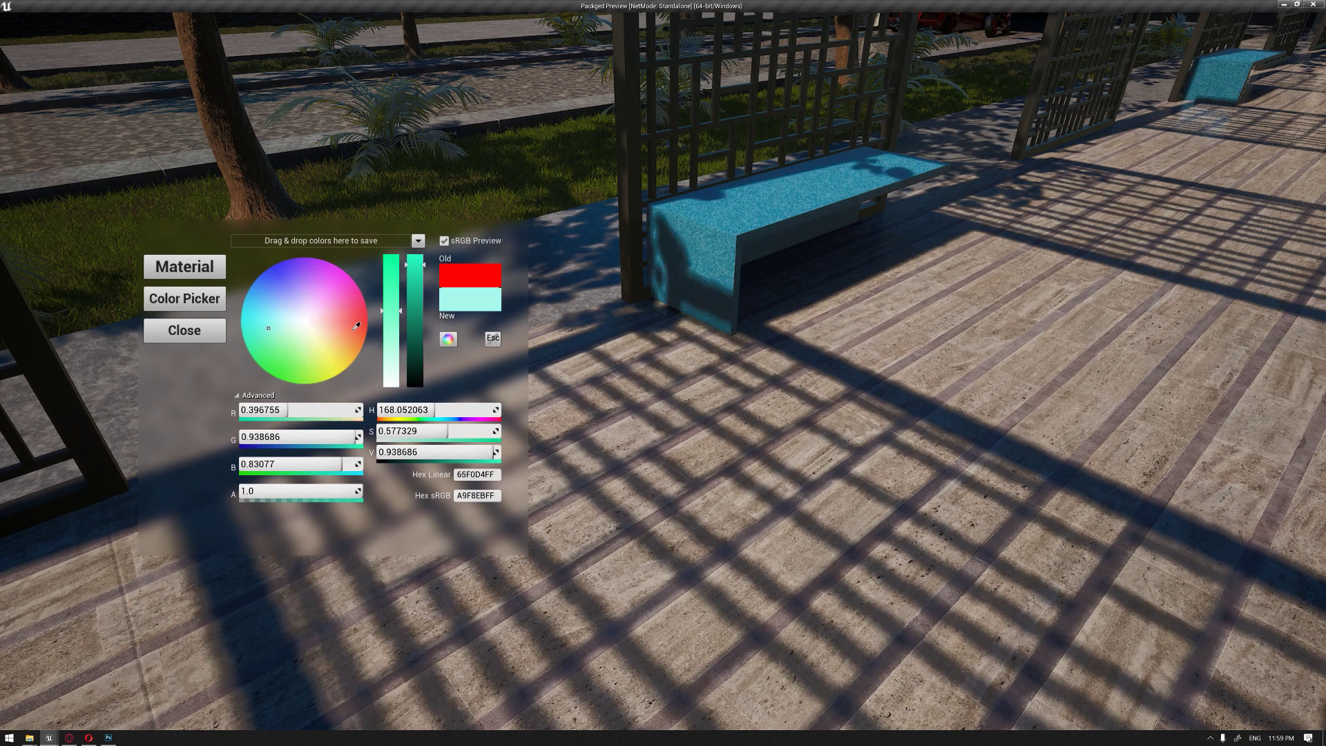
{"action": "left_click", "coordinate": [332, 331]}
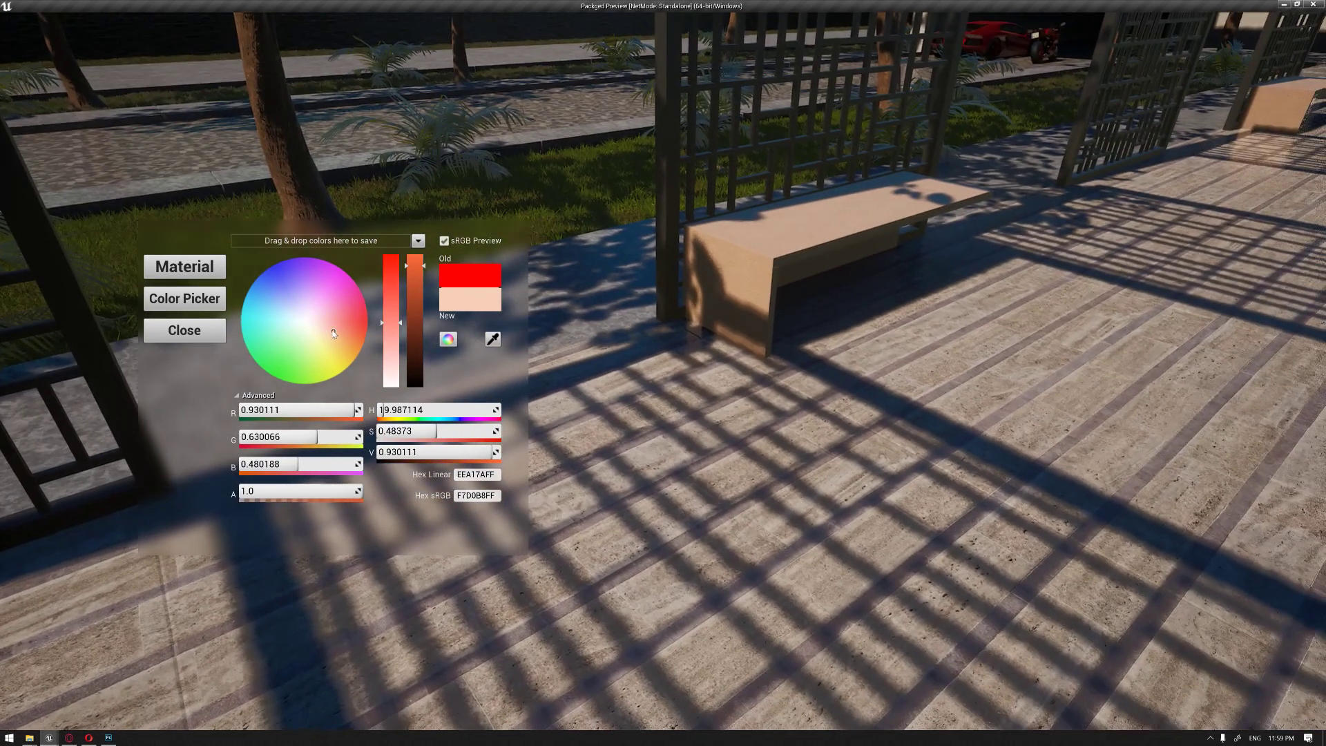
- Turn the benches orange (F77D3A), close the menu and view the pergola walkway
{"action": "left_click", "coordinate": [307, 315]}
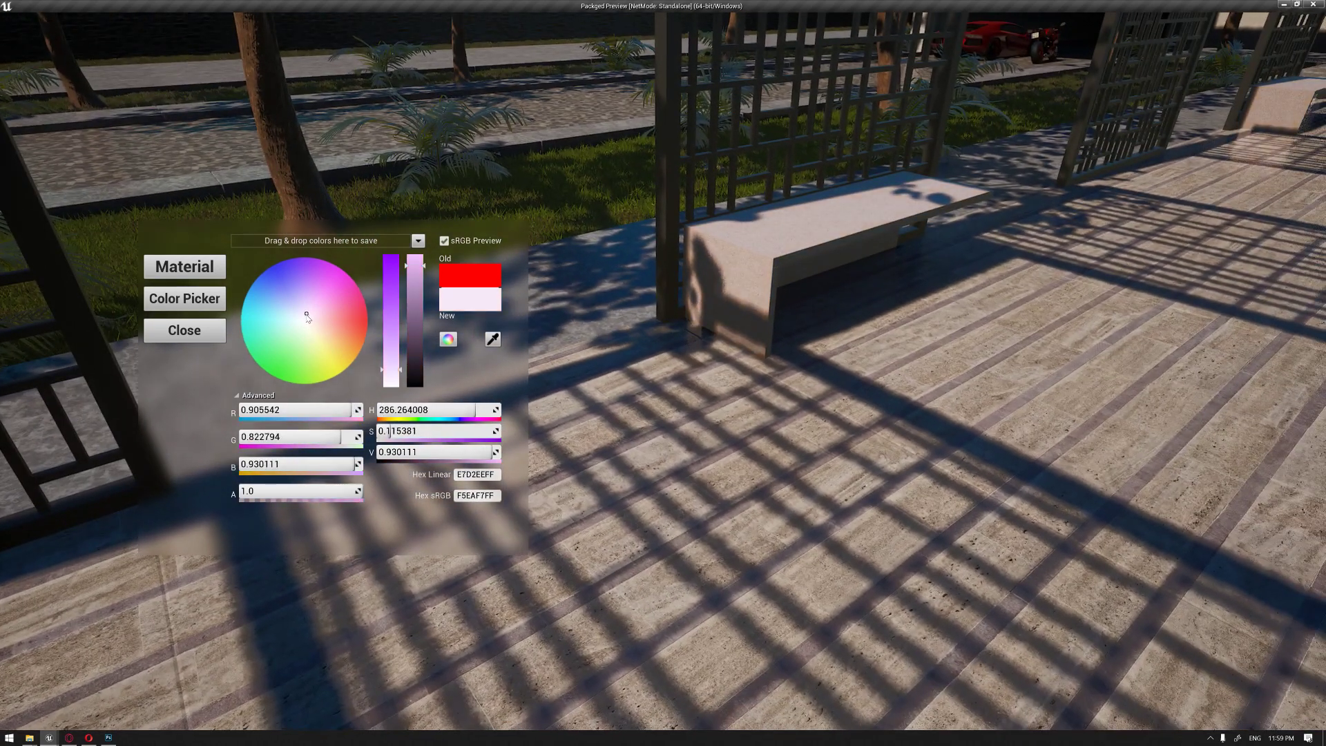
{"action": "left_click_drag", "start_coordinate": [307, 315], "coordinate": [366, 335]}
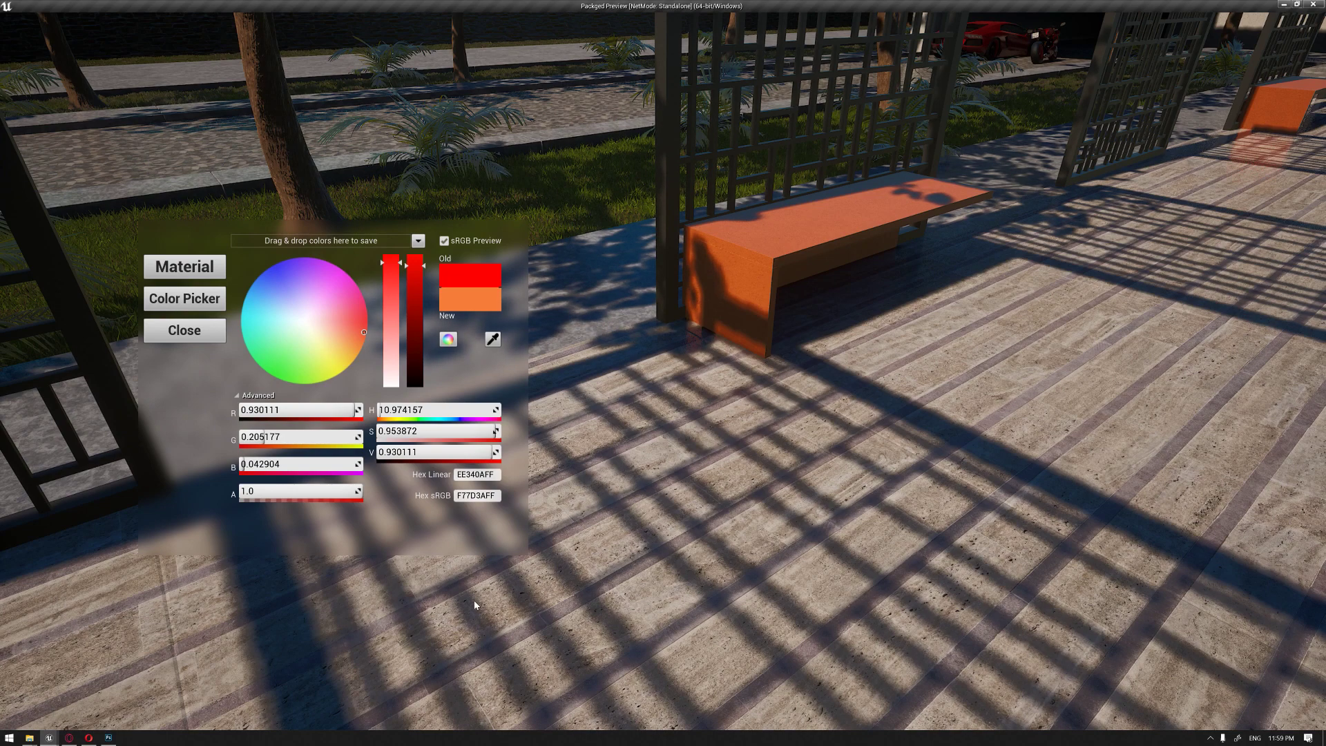
{"action": "right_click_drag", "start_coordinate": [550, 609], "coordinate": [558, 569]}
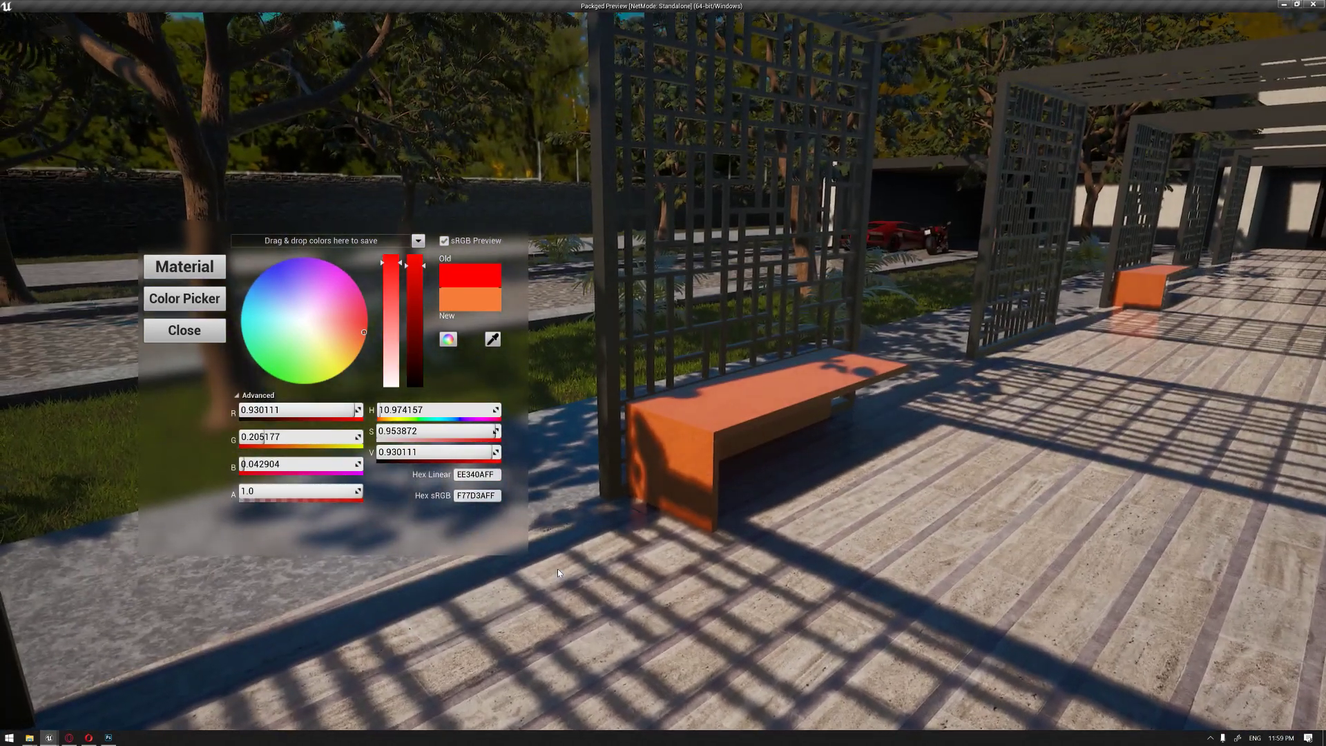
{"action": "left_click", "coordinate": [169, 333]}
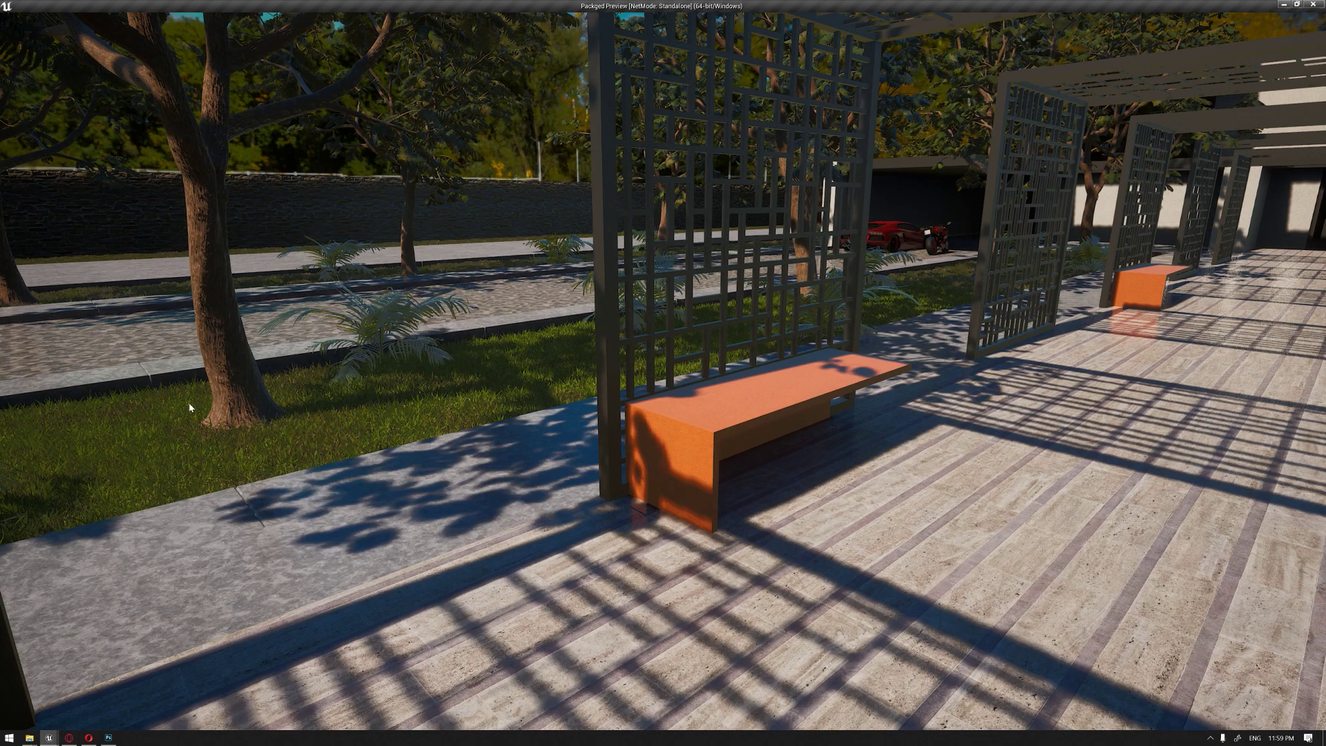
{"action": "right_click_drag", "start_coordinate": [431, 529], "coordinate": [533, 528]}
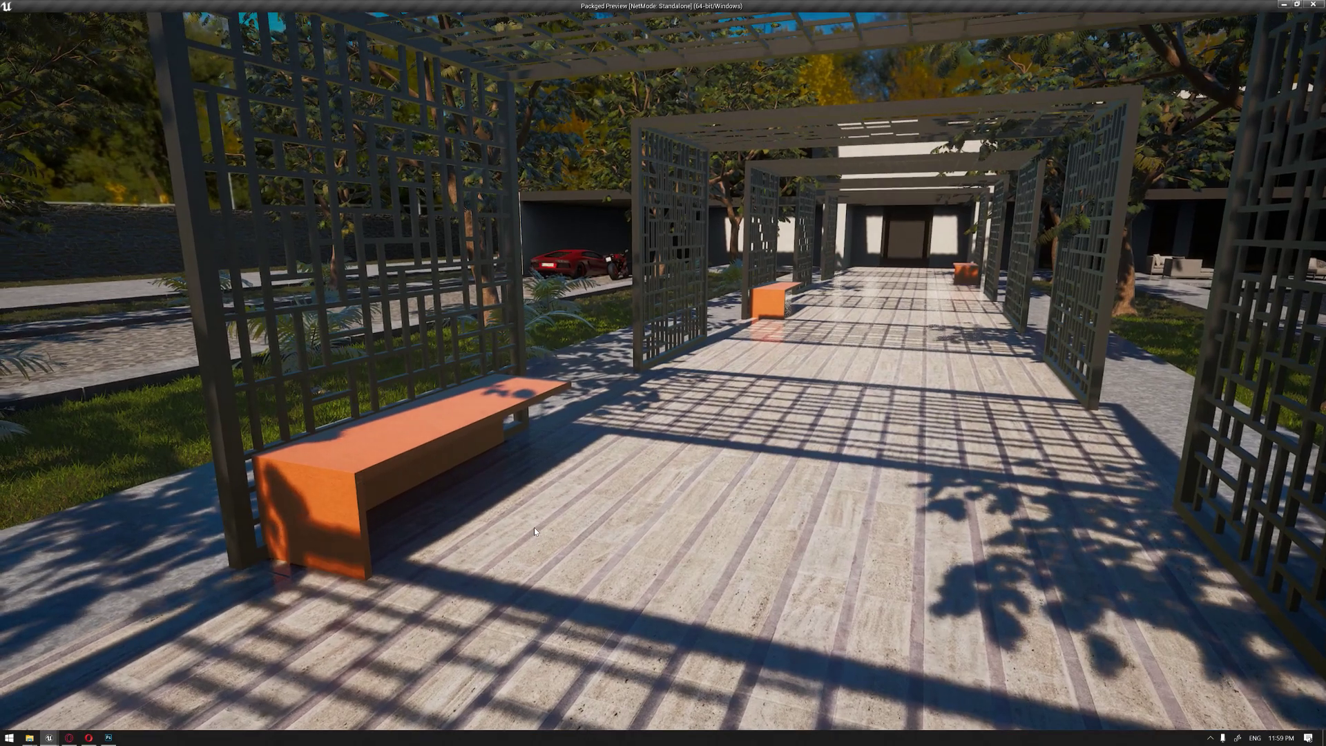